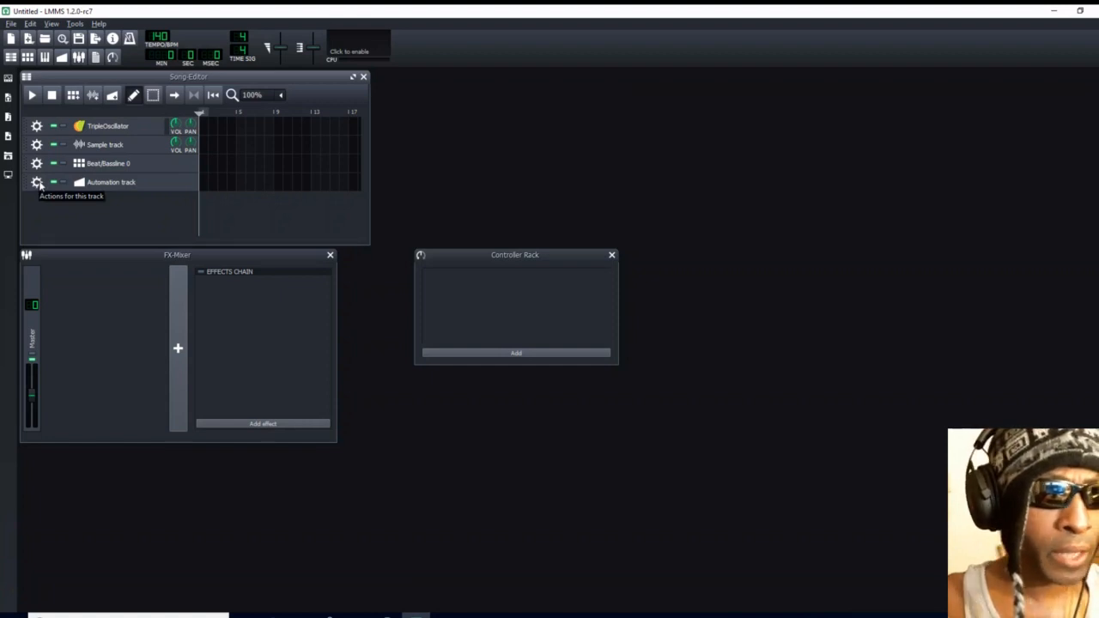
- Close the Controller Rack and remove the Automation, Beat/Bassline 0 and Sample tracks from the song
{"action": "left_click", "coordinate": [37, 182]}
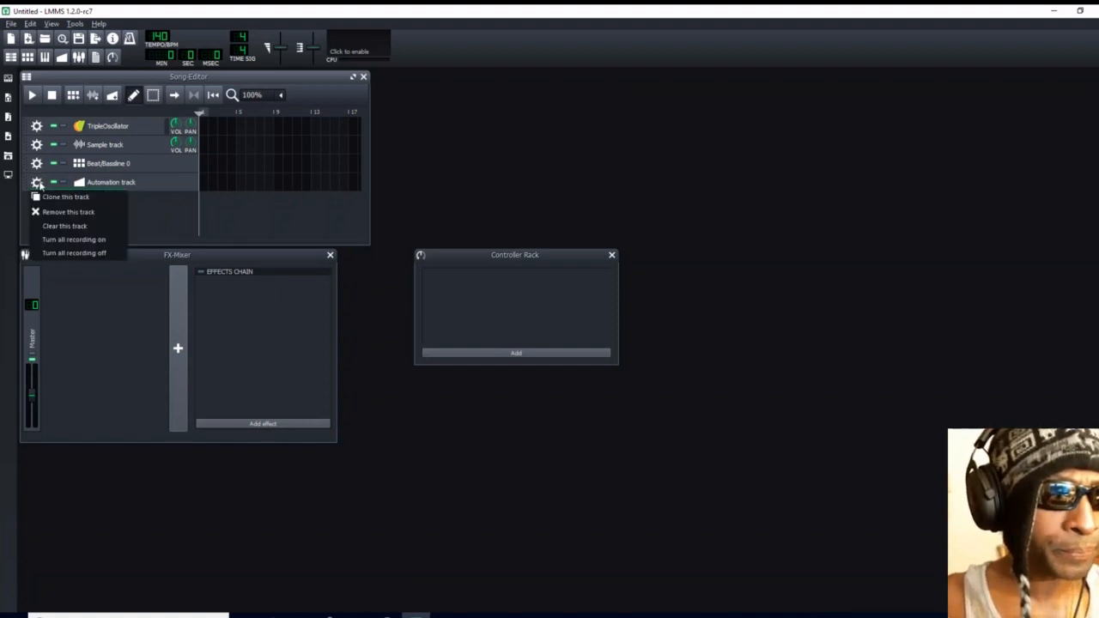
{"action": "left_click", "coordinate": [612, 256]}
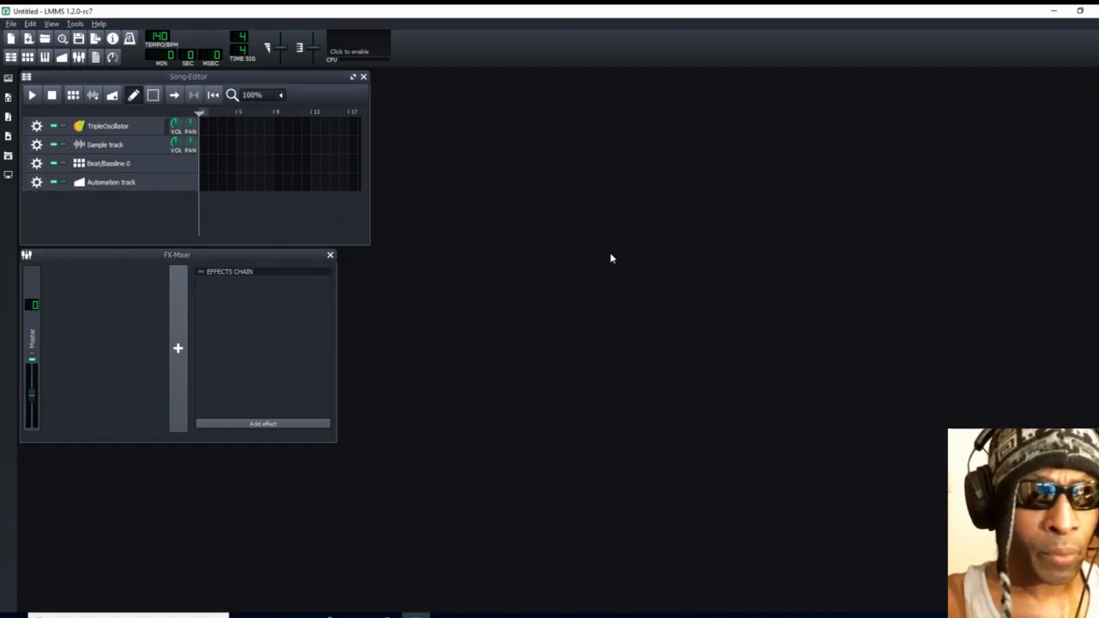
{"action": "left_click", "coordinate": [37, 183]}
{"action": "left_click", "coordinate": [49, 211]}
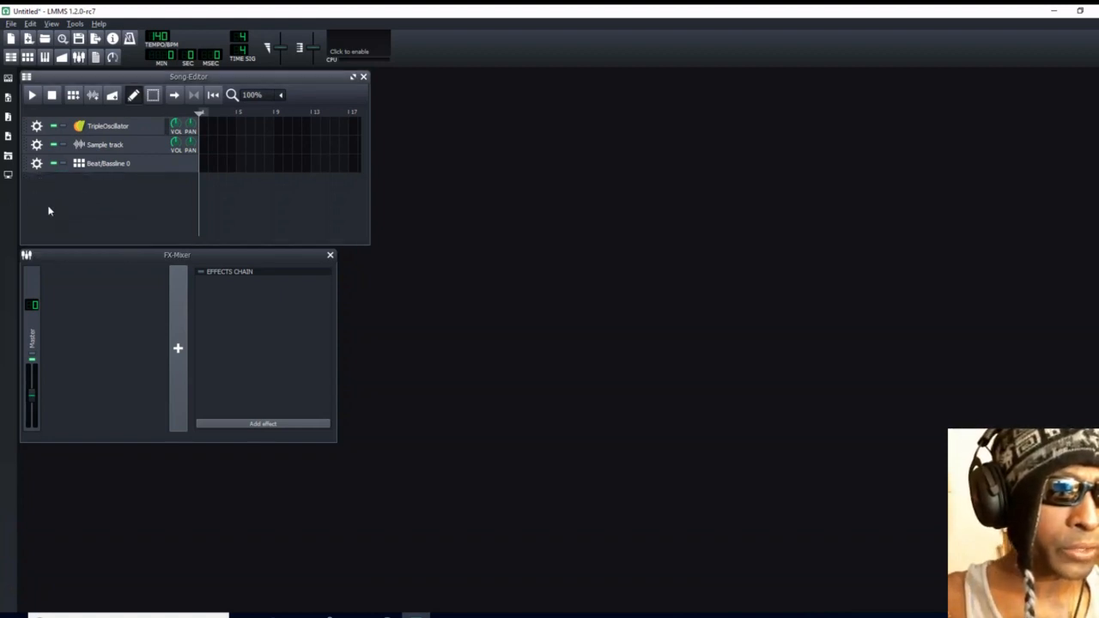
{"action": "left_click", "coordinate": [37, 166]}
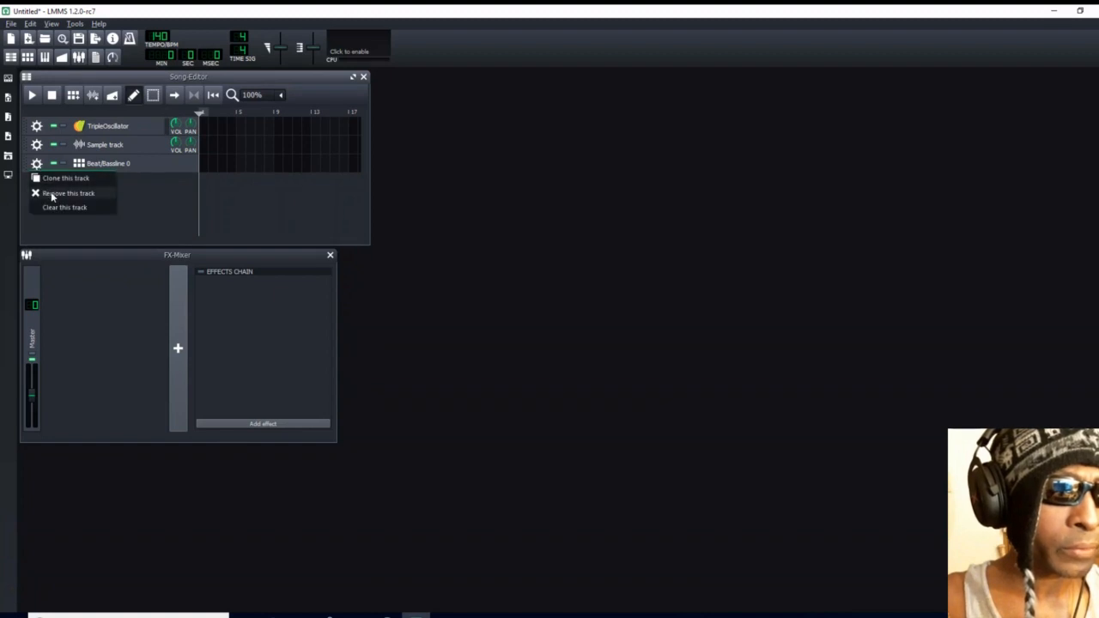
{"action": "left_click", "coordinate": [51, 191]}
{"action": "left_click", "coordinate": [37, 144]}
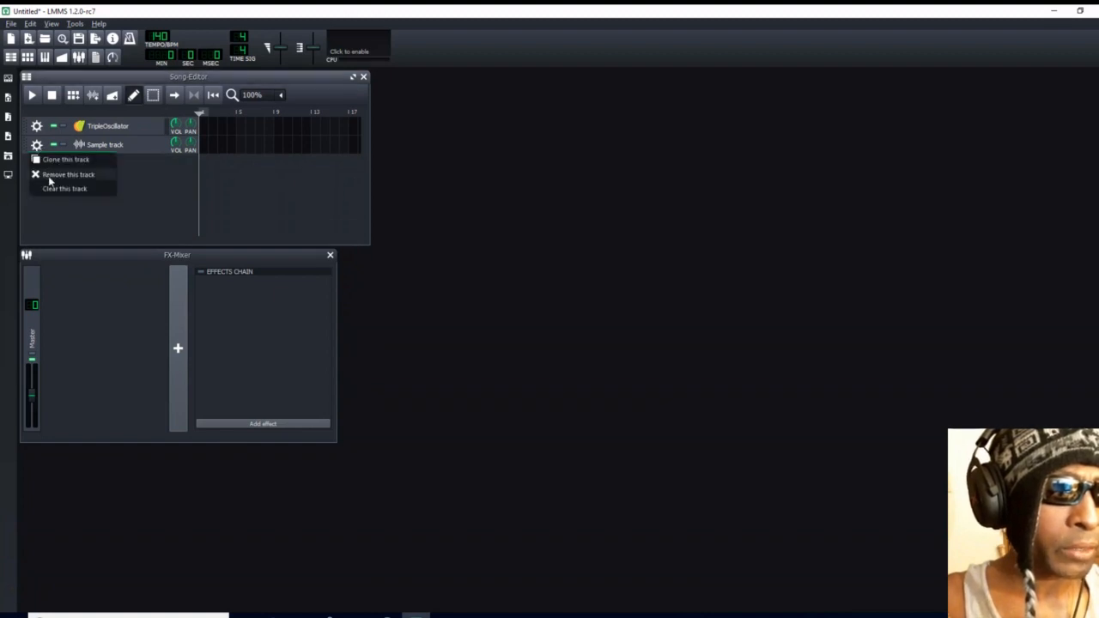
{"action": "left_click", "coordinate": [45, 172]}
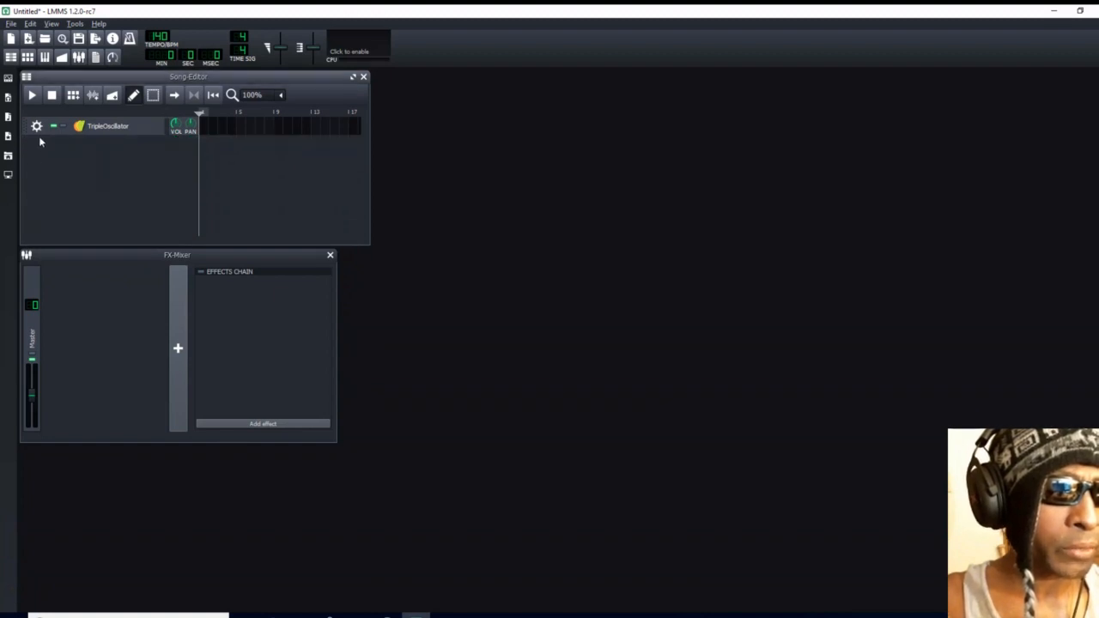
- Add a Watsyn instrument track from the instrument plugins below the TripleOscillator track and collapse the plugin list
{"action": "left_click", "coordinate": [9, 79]}
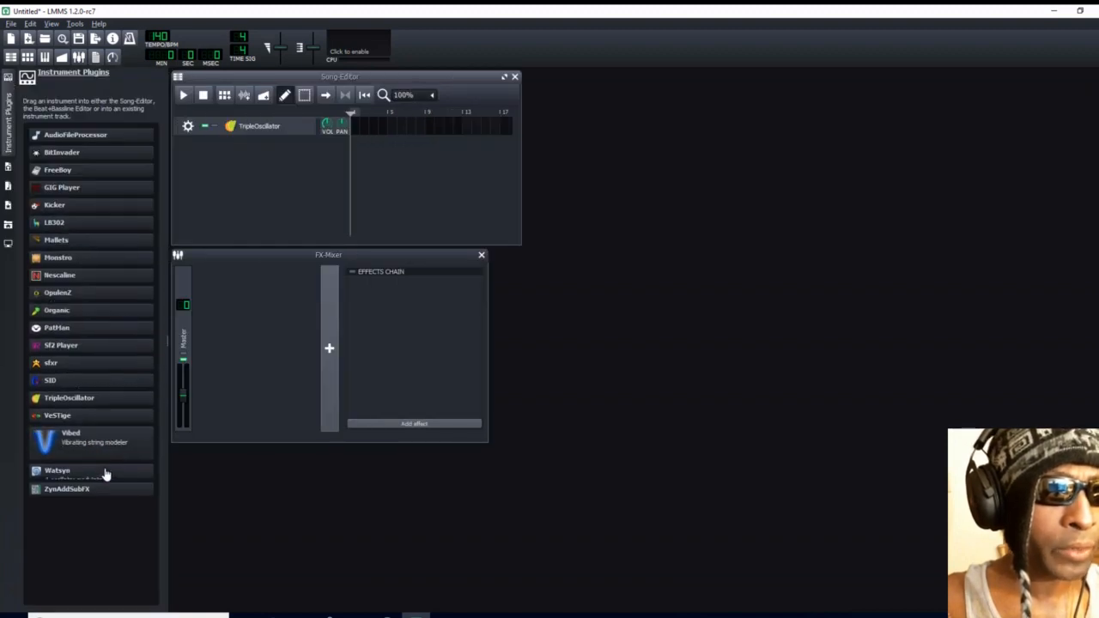
{"action": "left_click_drag", "start_coordinate": [106, 475], "coordinate": [197, 146]}
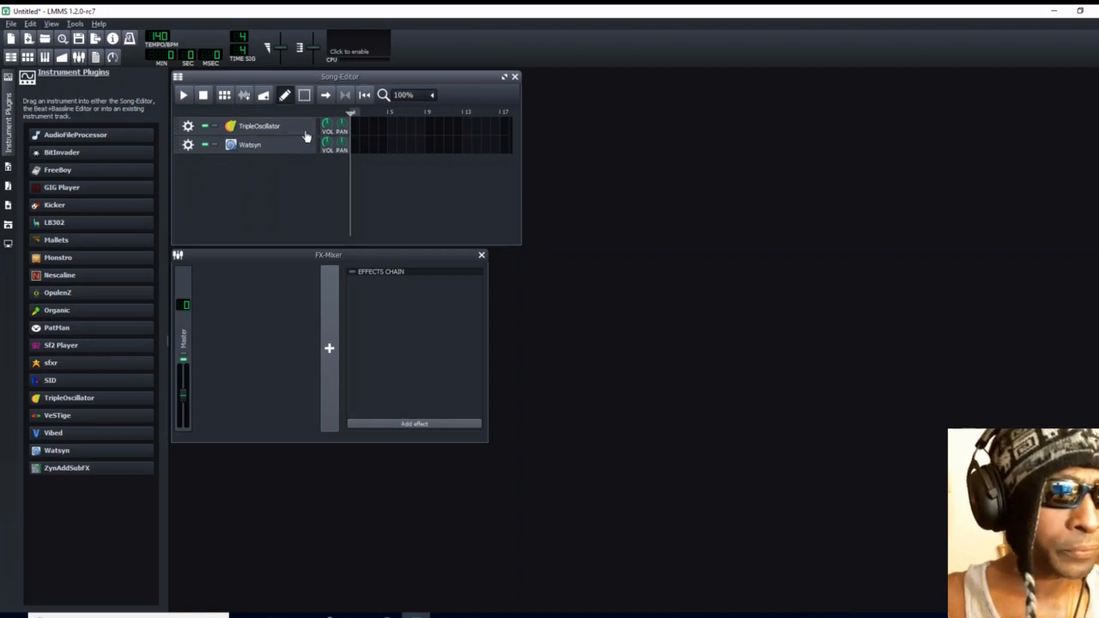
{"action": "left_click", "coordinate": [5, 126]}
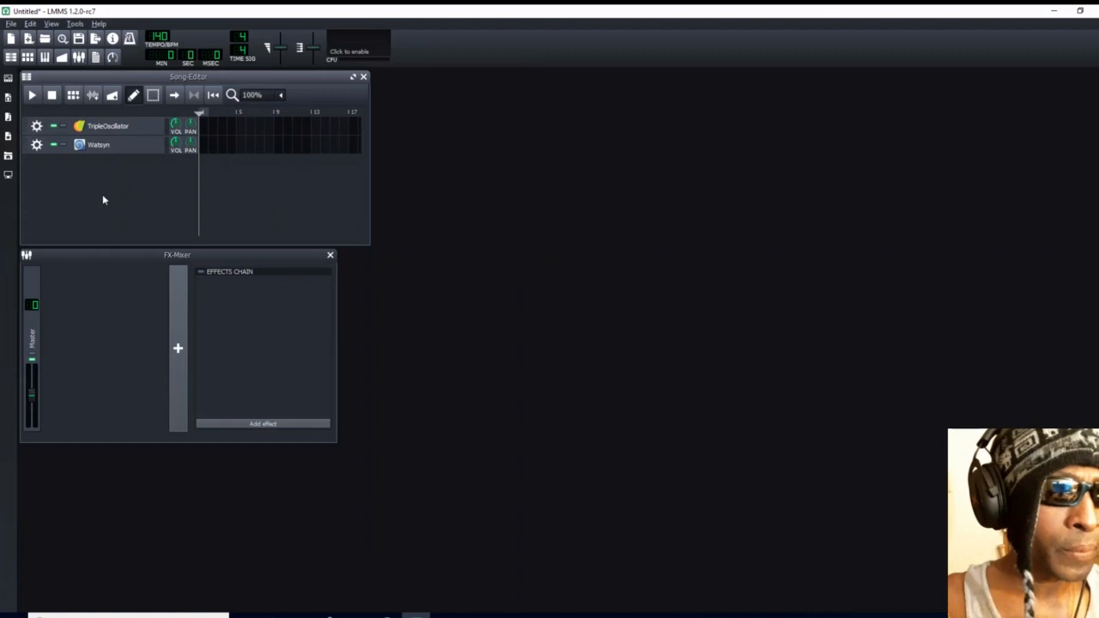
- Open both instruments' windows and rename the TripleOscillator track as TripleOscillator808
{"action": "left_click", "coordinate": [129, 128]}
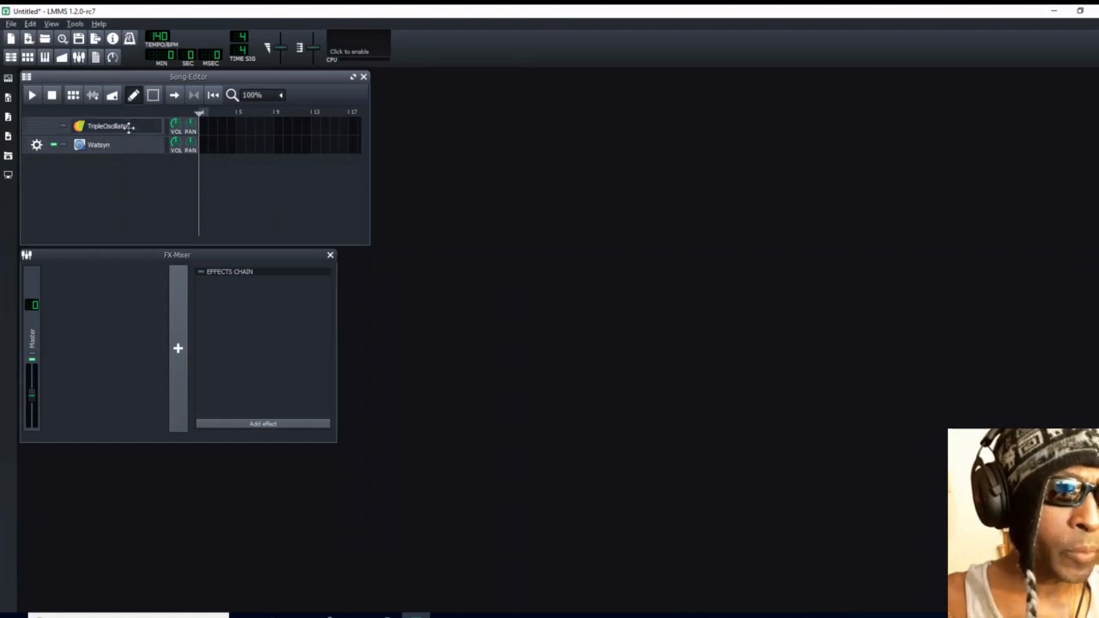
{"action": "left_click", "coordinate": [125, 144]}
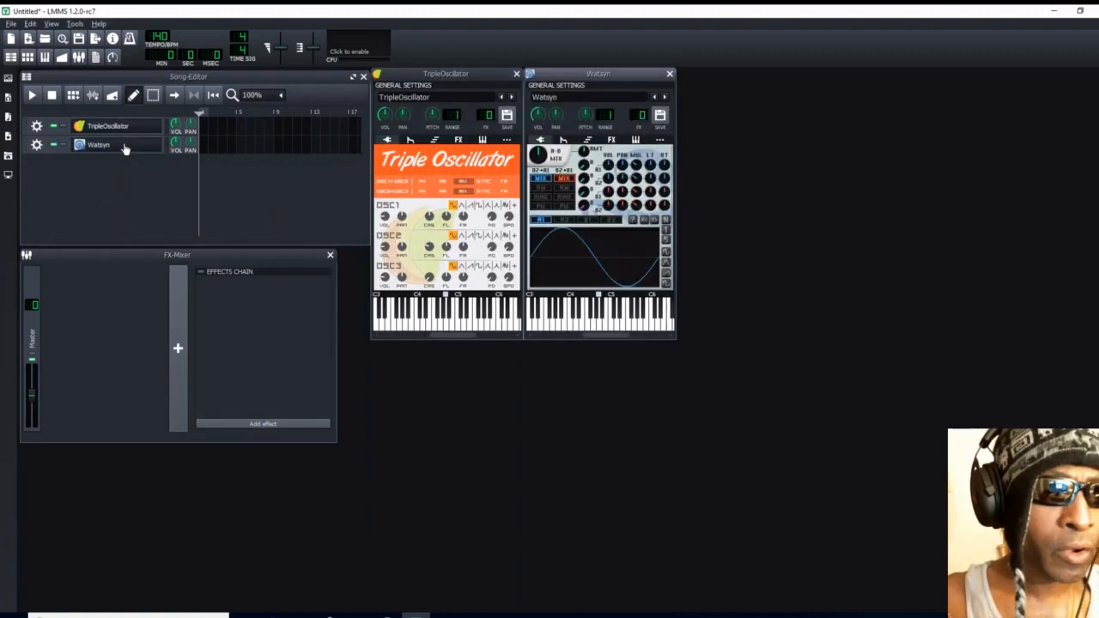
{"action": "left_click", "coordinate": [113, 128]}
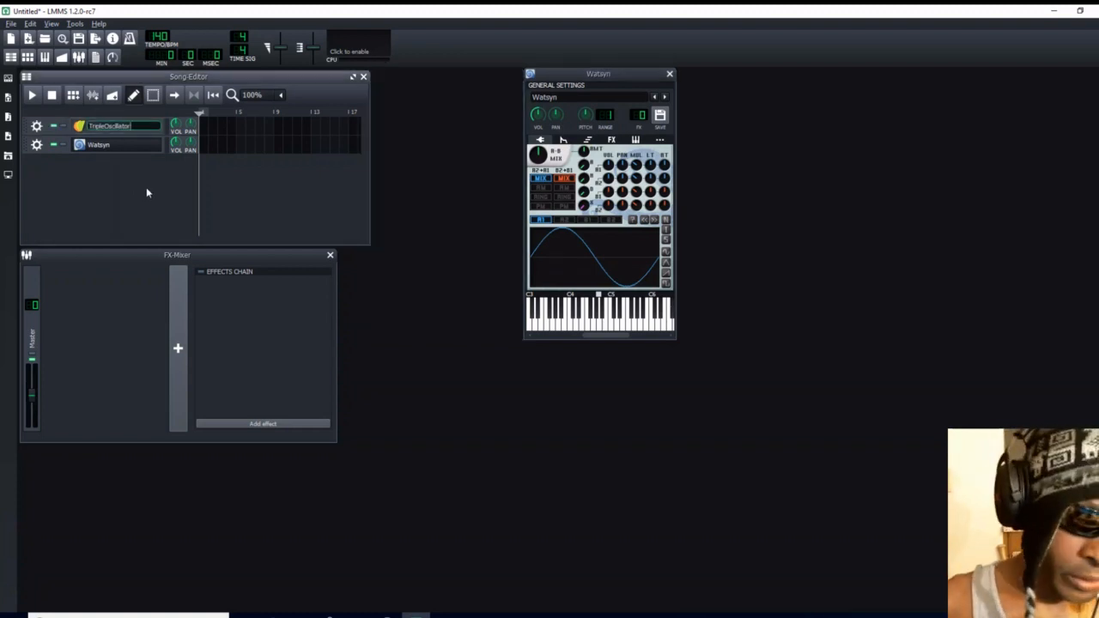
{"action": "type", "text": "808"}
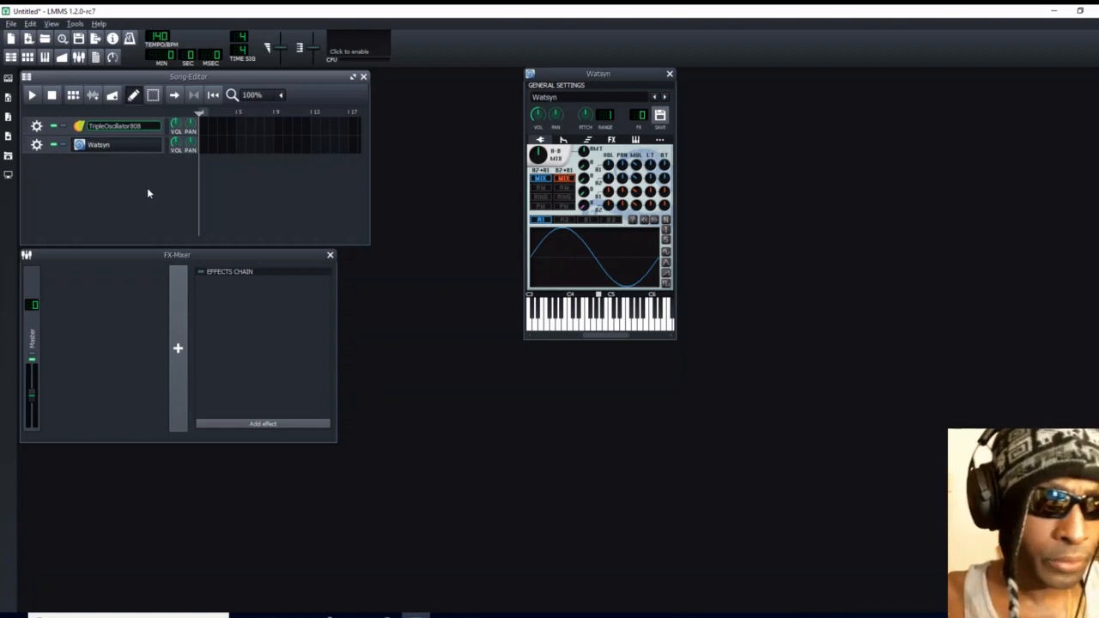
{"action": "key", "text": "Return"}
- Rename the Watsyn track as Watsyn808, keeping its instrument window open
{"action": "left_click", "coordinate": [114, 149]}
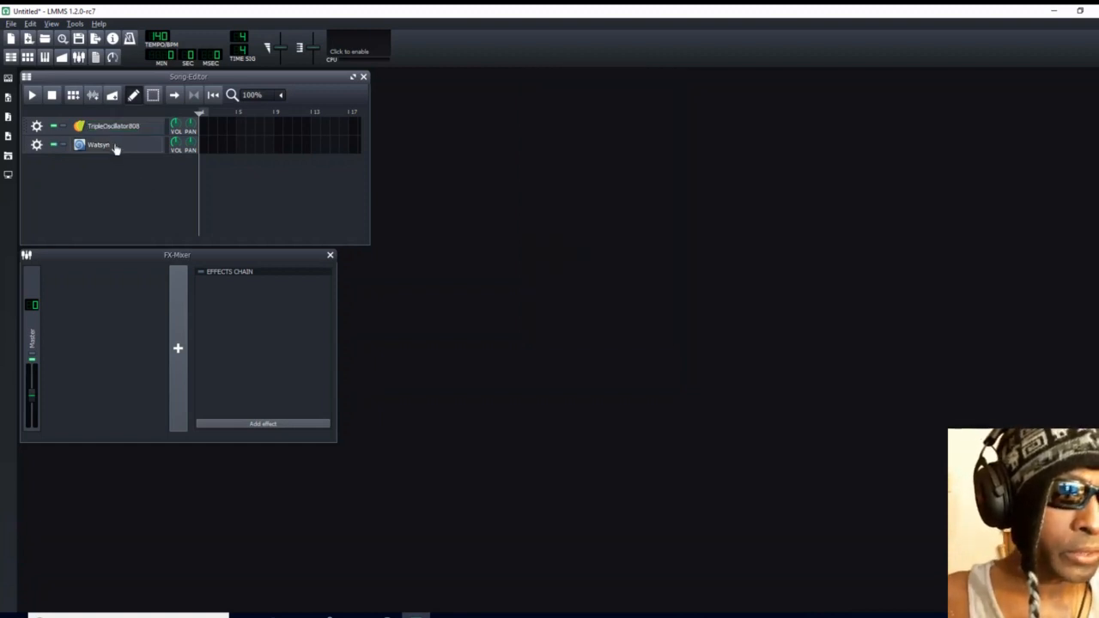
{"action": "left_click", "coordinate": [114, 151]}
{"action": "double_click", "coordinate": [114, 151]}
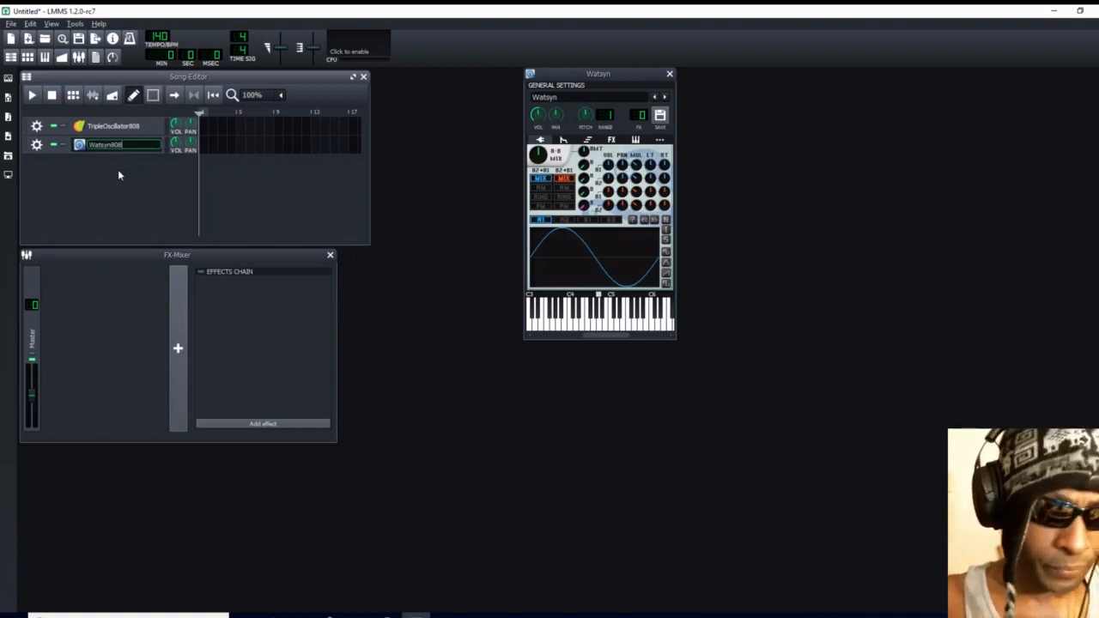
{"action": "type", "text": "808"}
{"action": "key", "text": "Return"}
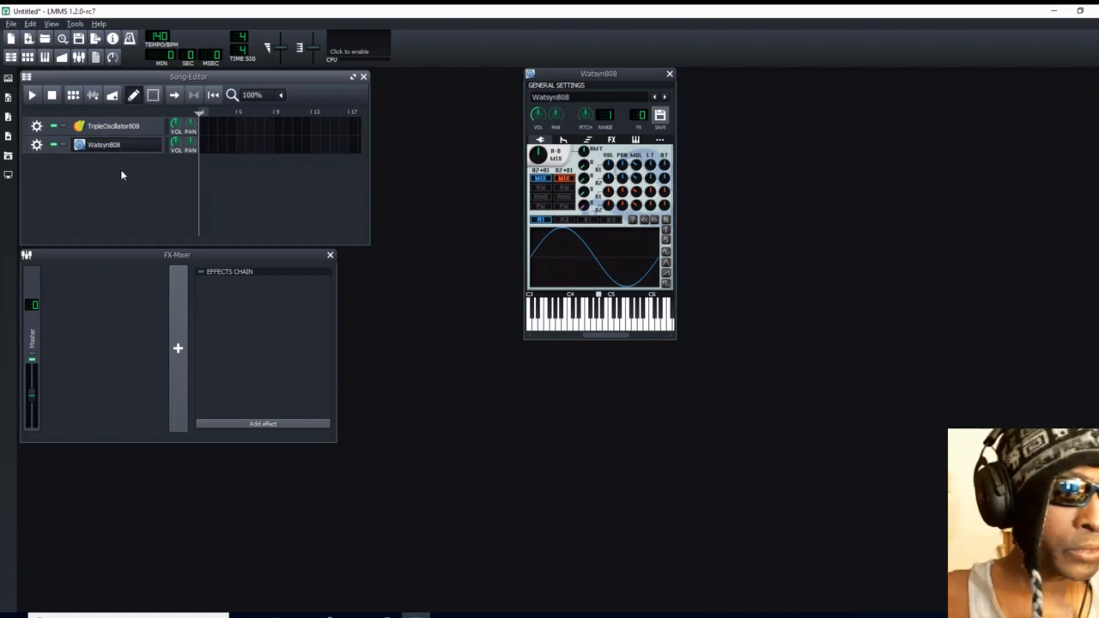
- Set the track volume to 50 for TripleOscillator808 and 40 for Watsyn808
{"action": "left_click", "coordinate": [177, 126]}
{"action": "double_click", "coordinate": [176, 125]}
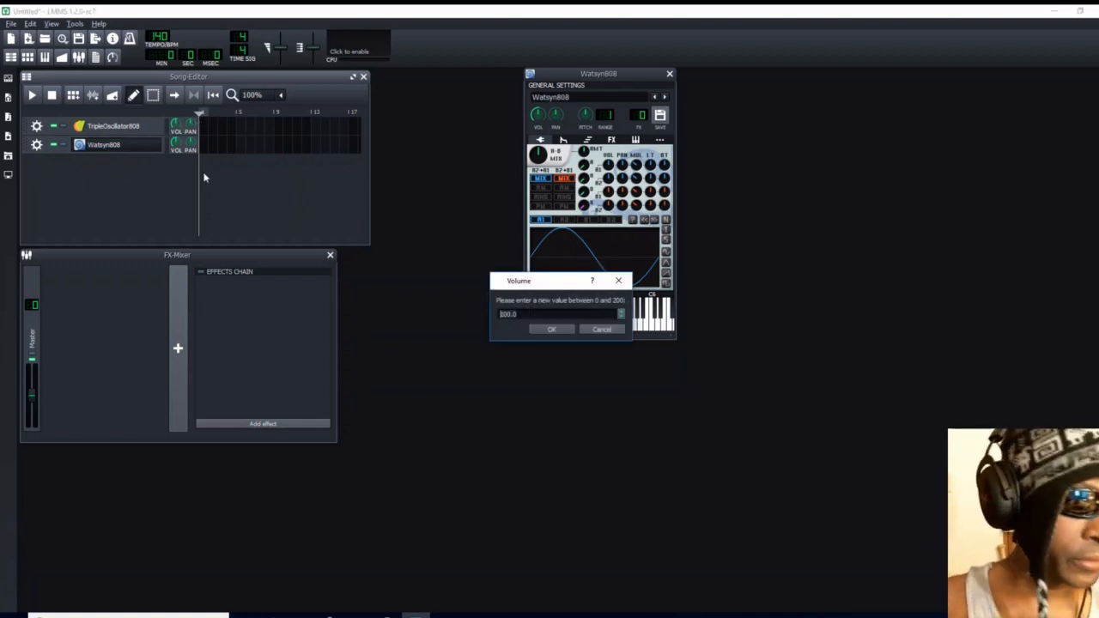
{"action": "type", "text": "50"}
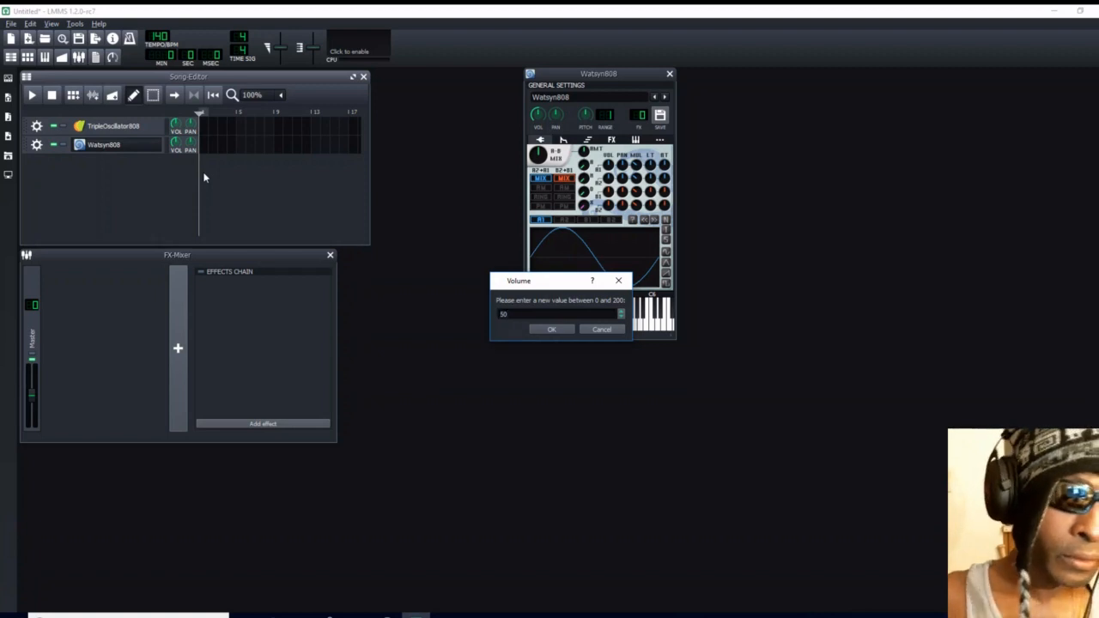
{"action": "left_click", "coordinate": [550, 329]}
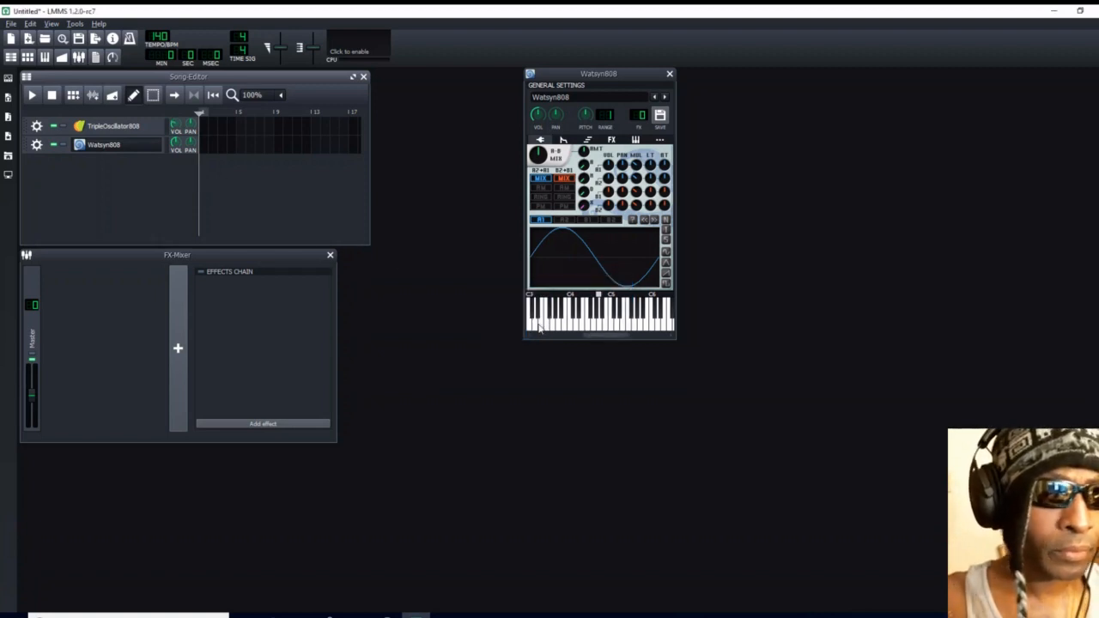
{"action": "double_click", "coordinate": [175, 147]}
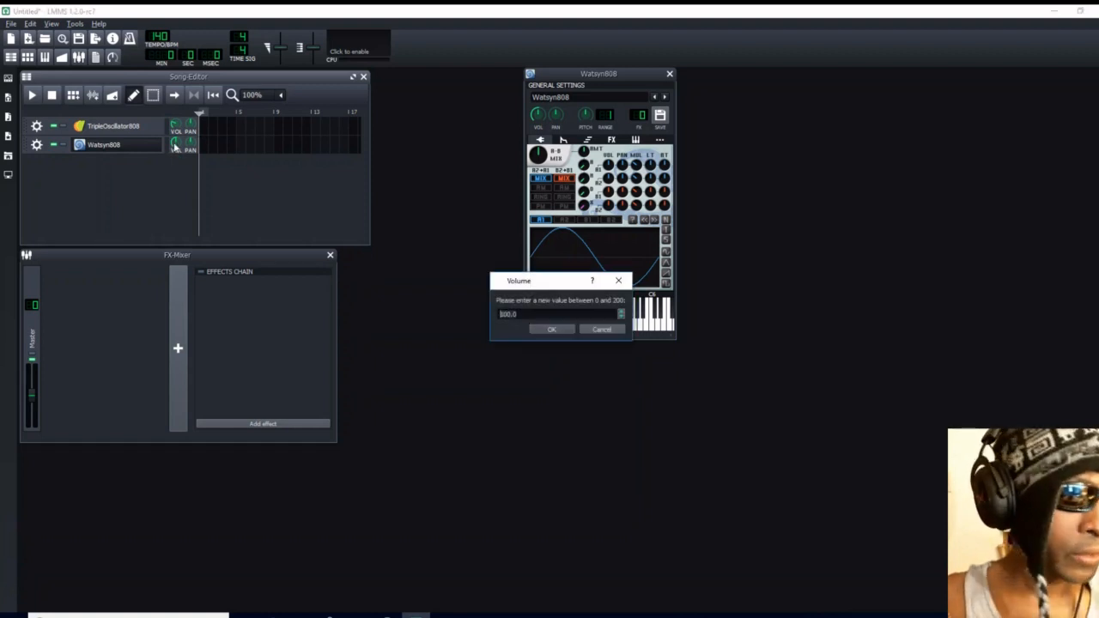
{"action": "type", "text": "40"}
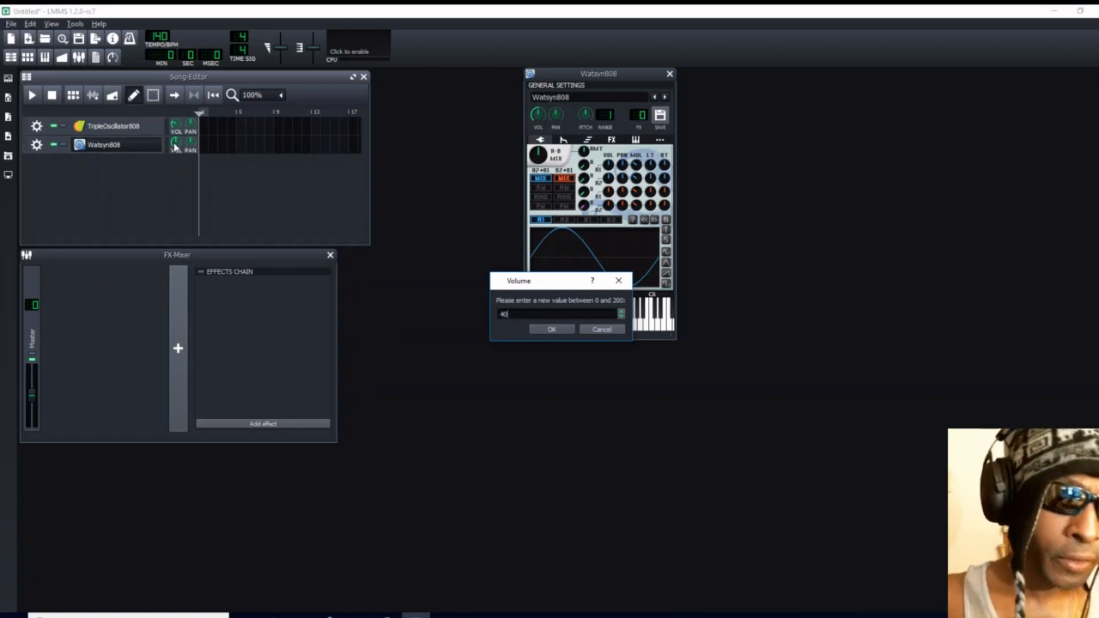
{"action": "left_click", "coordinate": [554, 329]}
- Reopen the TripleOscillator808 instrument window and assign both tracks to their own new FX channels
{"action": "left_click", "coordinate": [113, 127]}
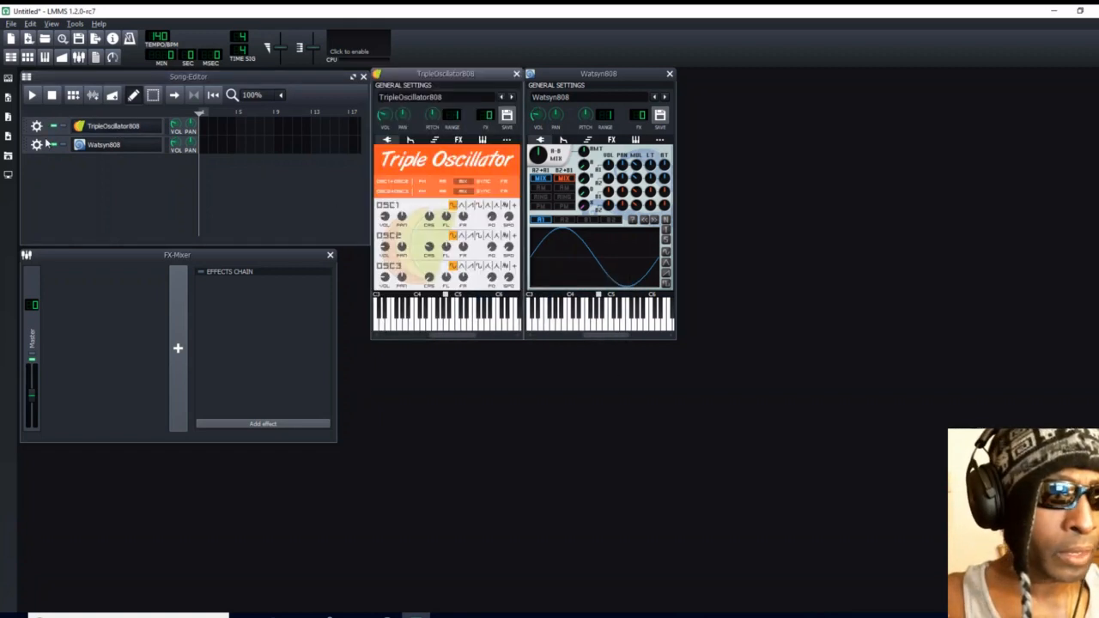
{"action": "left_click", "coordinate": [36, 127]}
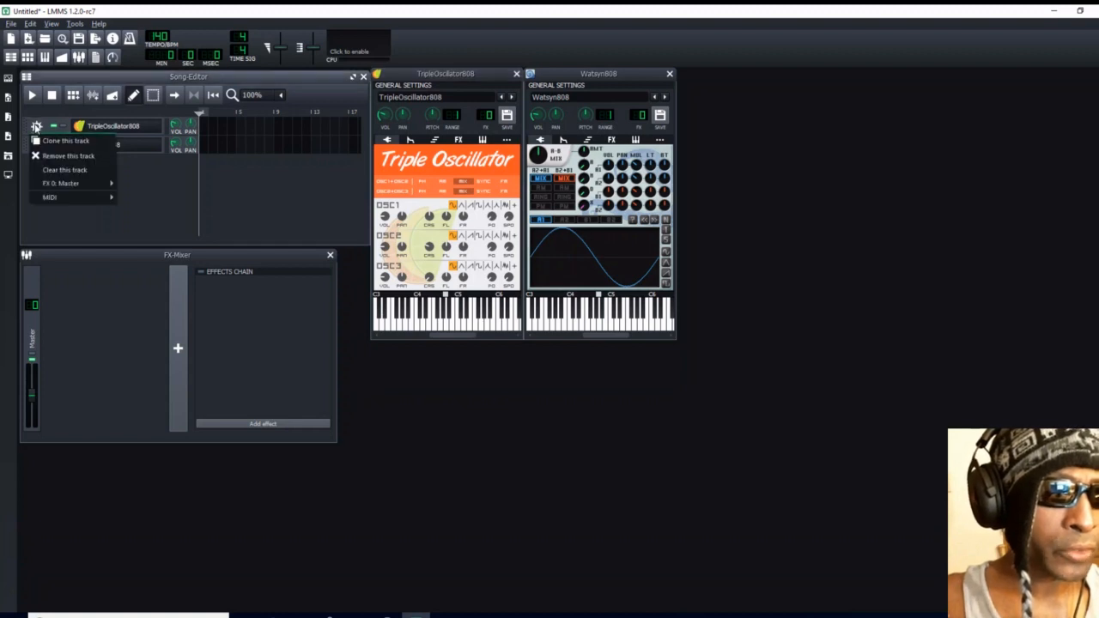
{"action": "mouse_move", "coordinate": [49, 186]}
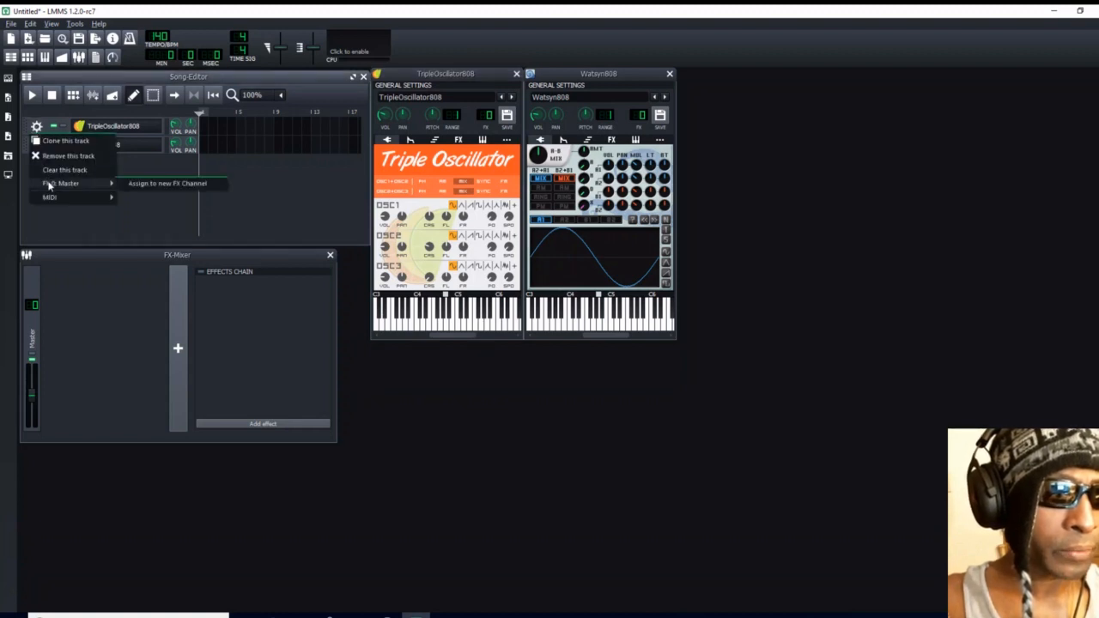
{"action": "left_click", "coordinate": [139, 183]}
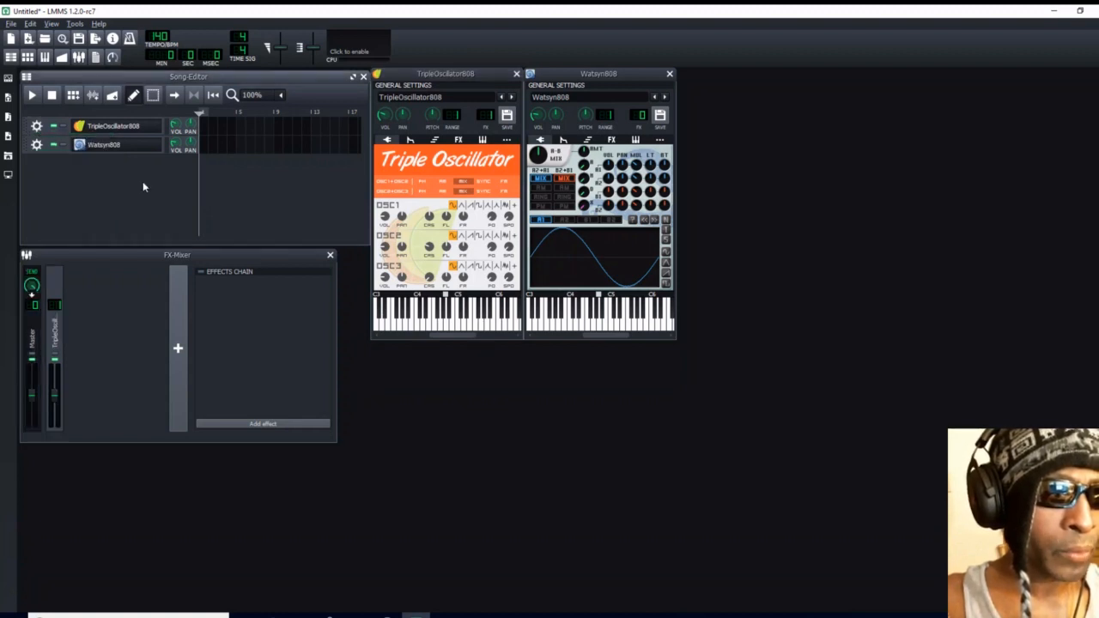
{"action": "left_click", "coordinate": [37, 145]}
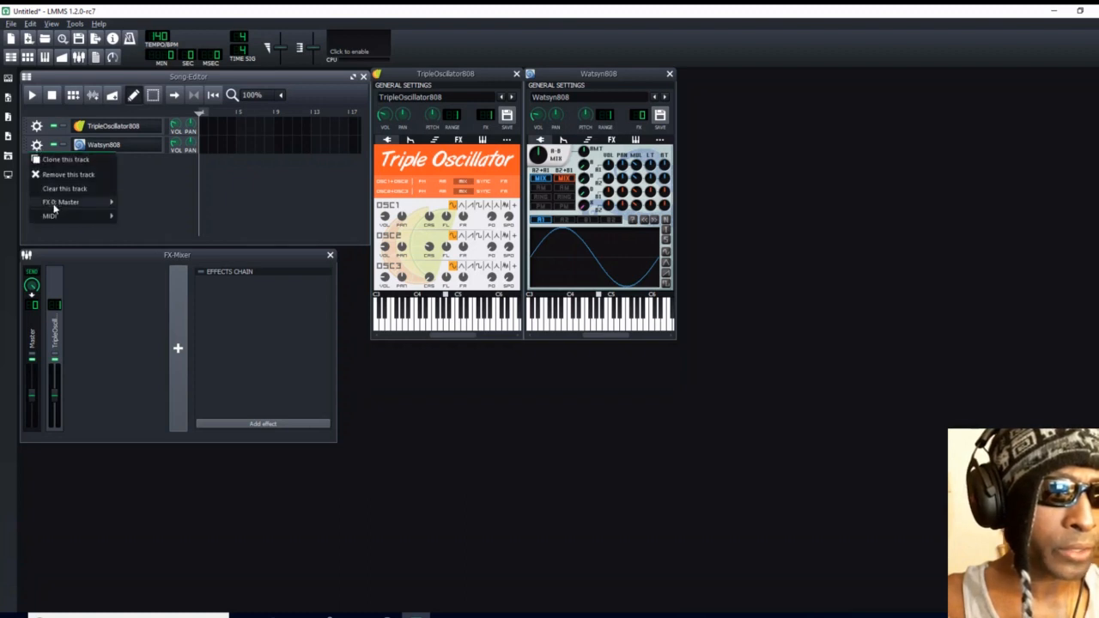
{"action": "mouse_move", "coordinate": [62, 202]}
{"action": "left_click", "coordinate": [148, 202]}
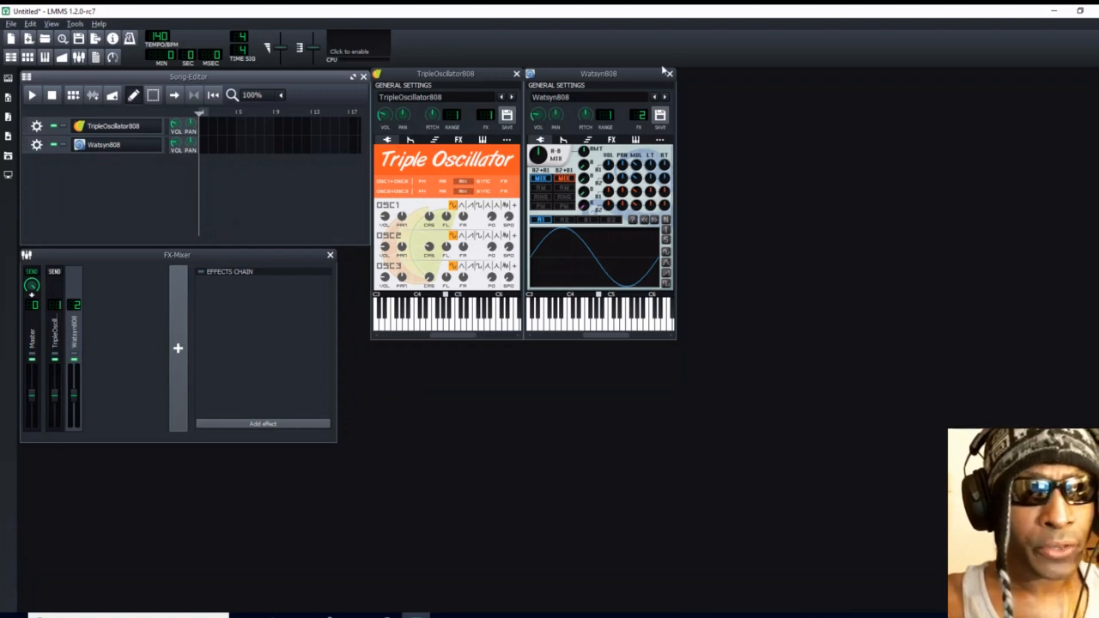
- Space the Watsyn808 and TripleOscillator808 windows apart and audition TripleOscillator808 with a repeated note
{"action": "left_click_drag", "start_coordinate": [653, 77], "coordinate": [700, 99]}
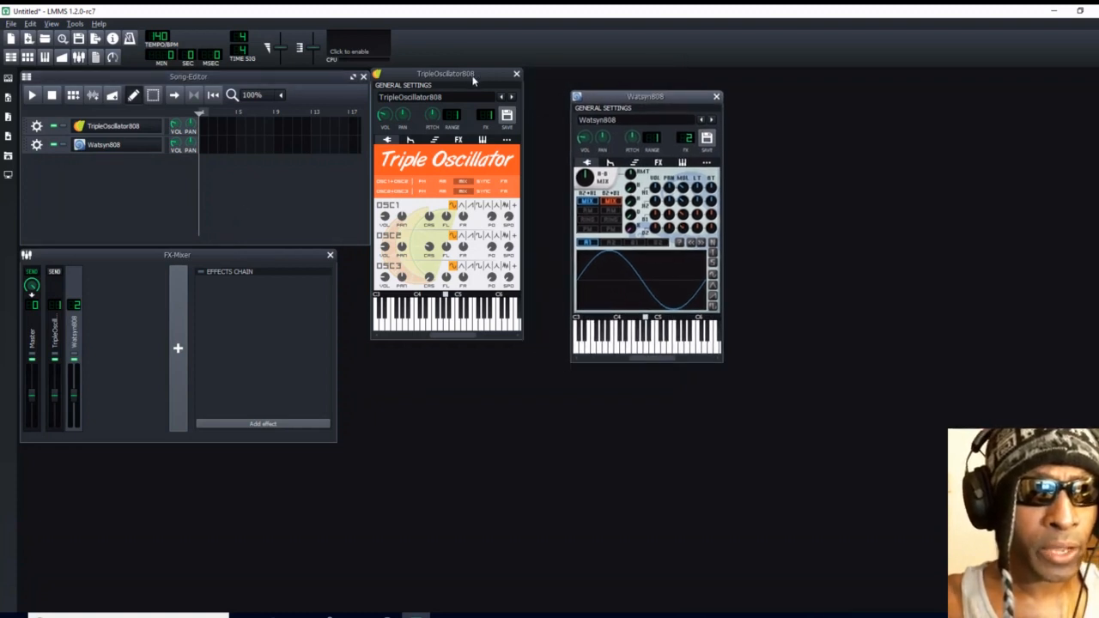
{"action": "left_click_drag", "start_coordinate": [475, 72], "coordinate": [499, 98]}
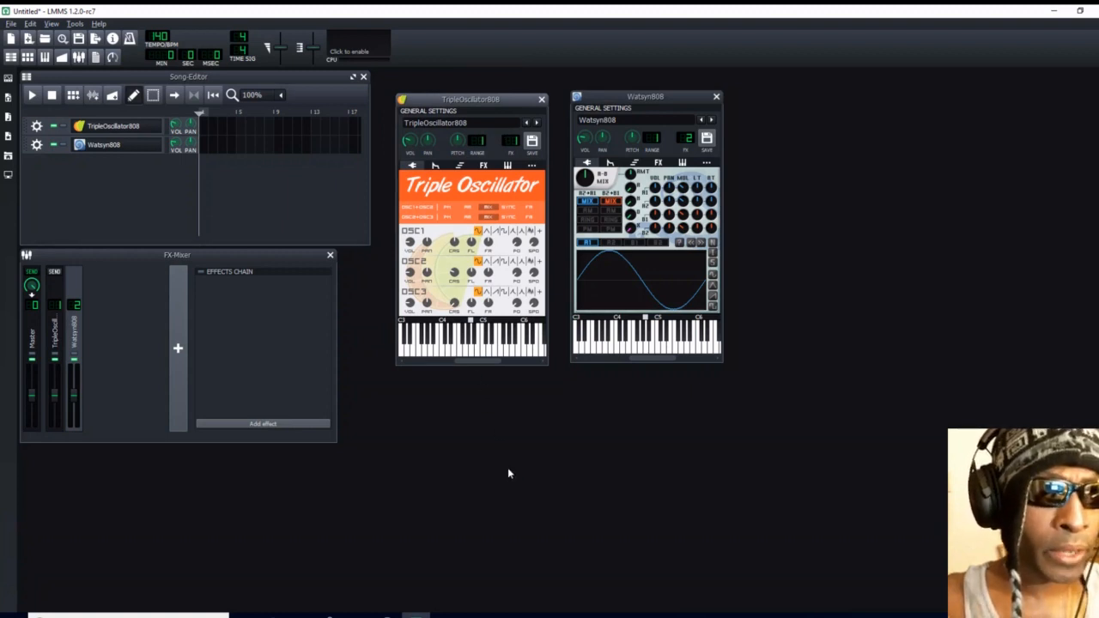
{"action": "key", "text": "y"}
{"action": "key", "text": "y"}
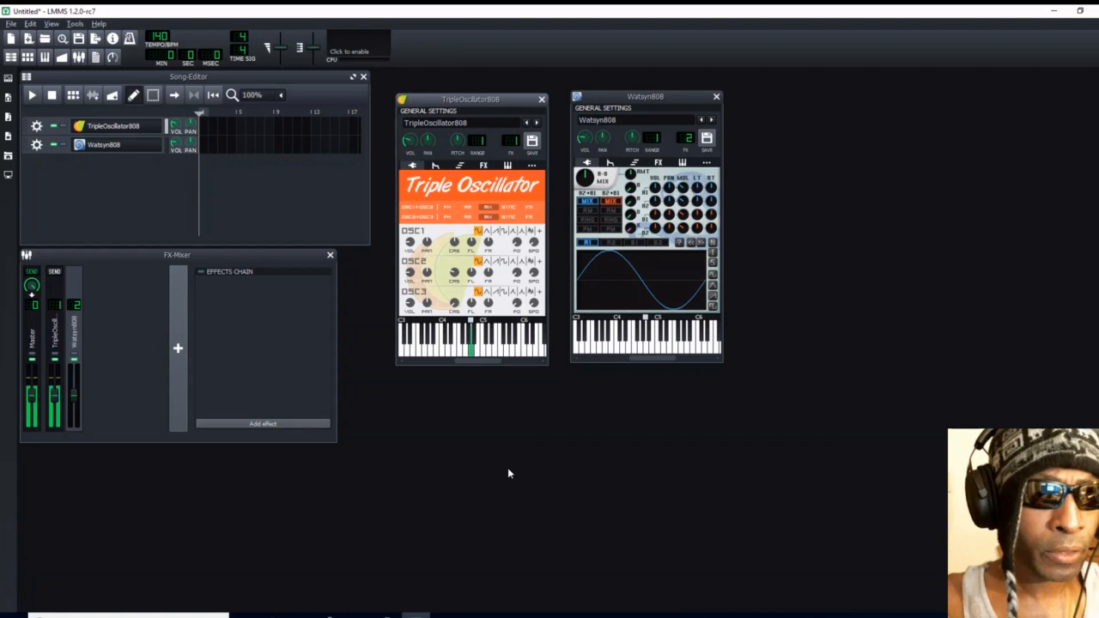
{"action": "key", "text": "y"}
{"action": "key", "text": "y"}
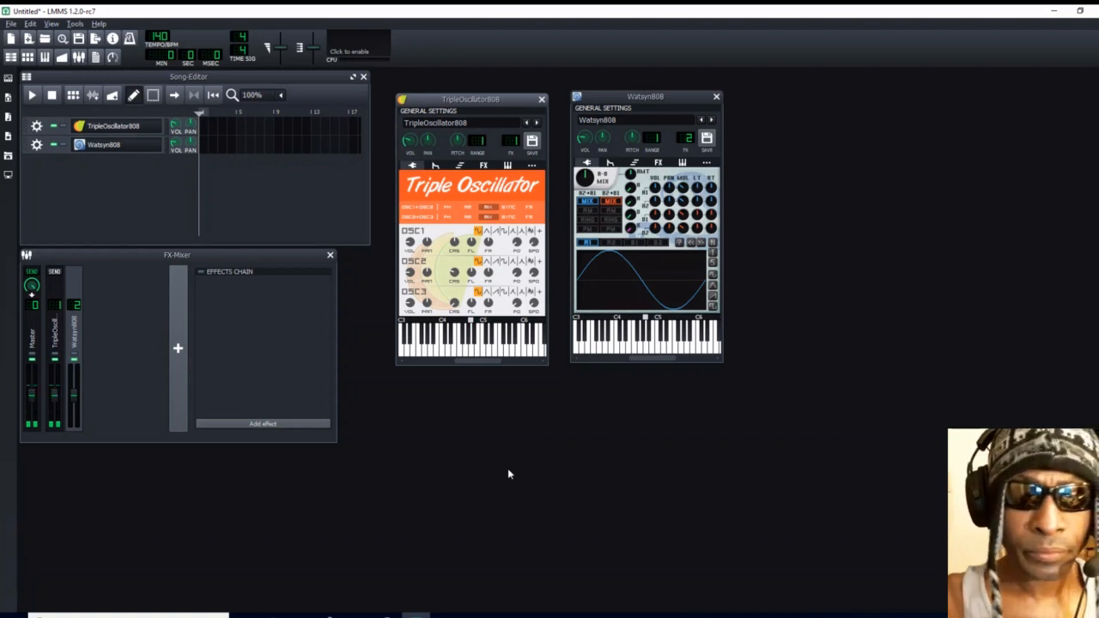
{"action": "key", "text": "y"}
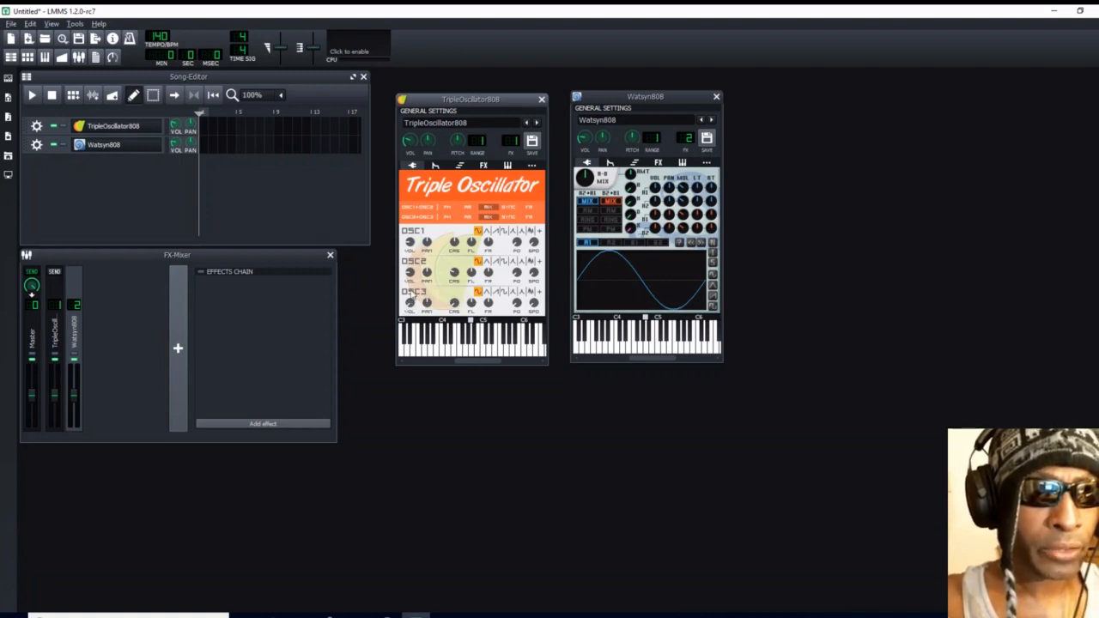
- Try OSC1's other built-in wave shapes in turn: triangle, saw, square, Moog saw, exponential and white noise
{"action": "left_click", "coordinate": [487, 233]}
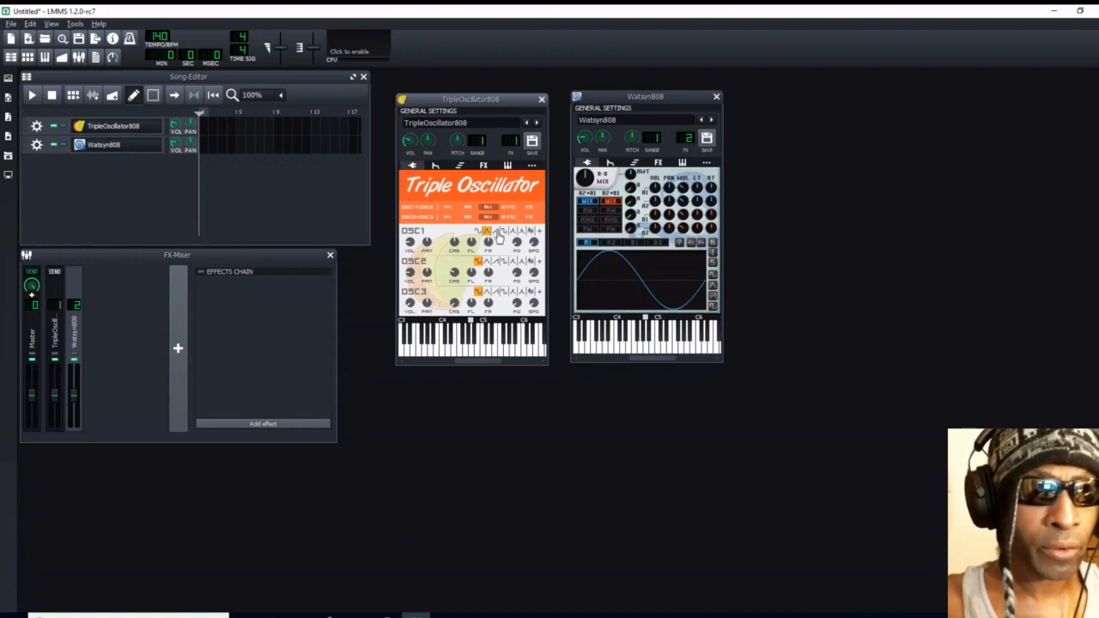
{"action": "left_click", "coordinate": [496, 233]}
{"action": "left_click", "coordinate": [505, 233]}
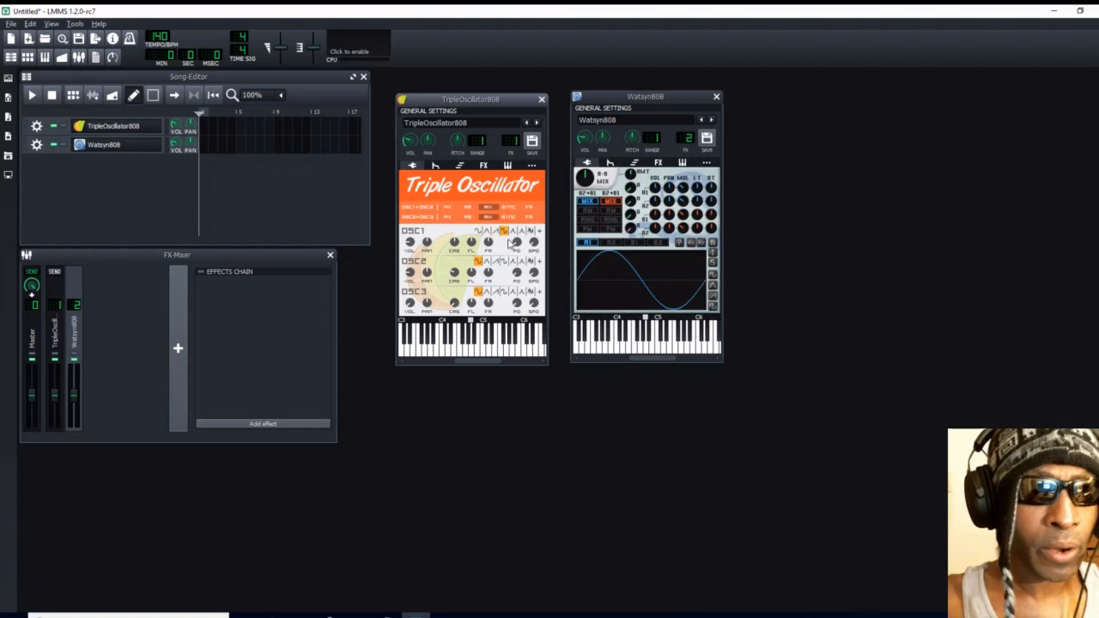
{"action": "left_click", "coordinate": [513, 232]}
{"action": "left_click", "coordinate": [522, 233]}
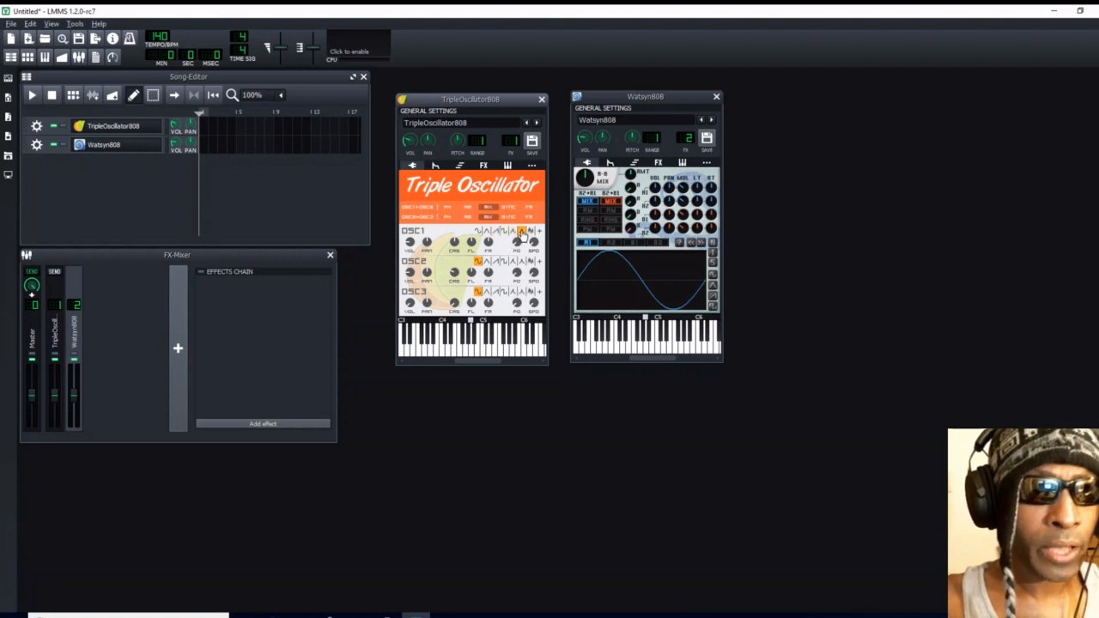
{"action": "left_click", "coordinate": [530, 233]}
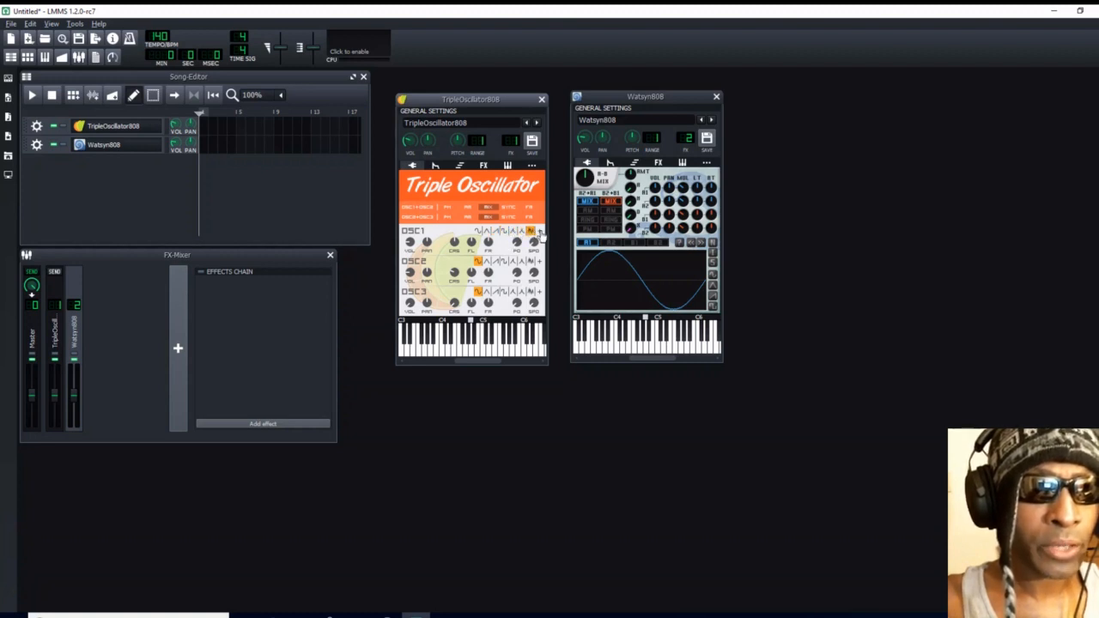
- Browse the samples' shapes folder for a user-defined OSC1 wave, cancel without loading one, and set OSC1 back to a sine wave
{"action": "left_click", "coordinate": [534, 232]}
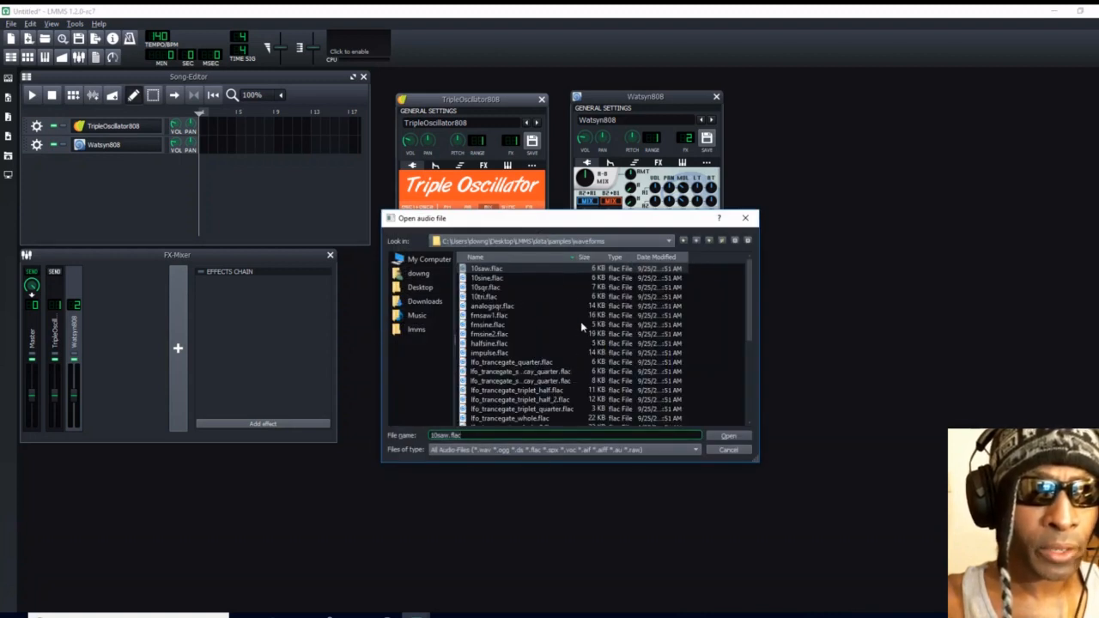
{"action": "left_click", "coordinate": [709, 243]}
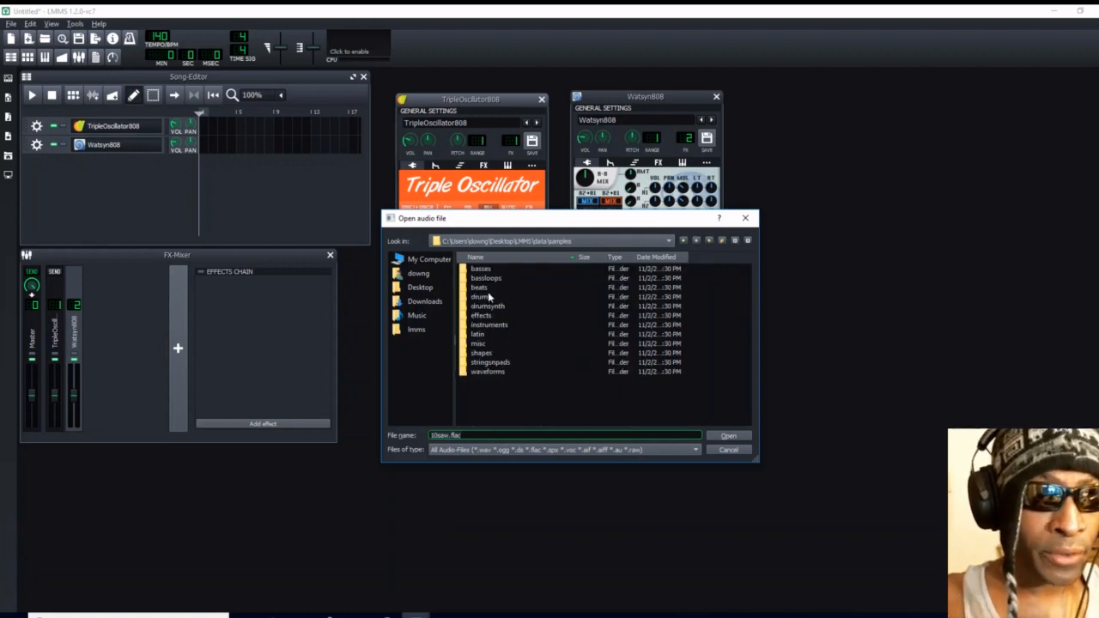
{"action": "double_click", "coordinate": [489, 354]}
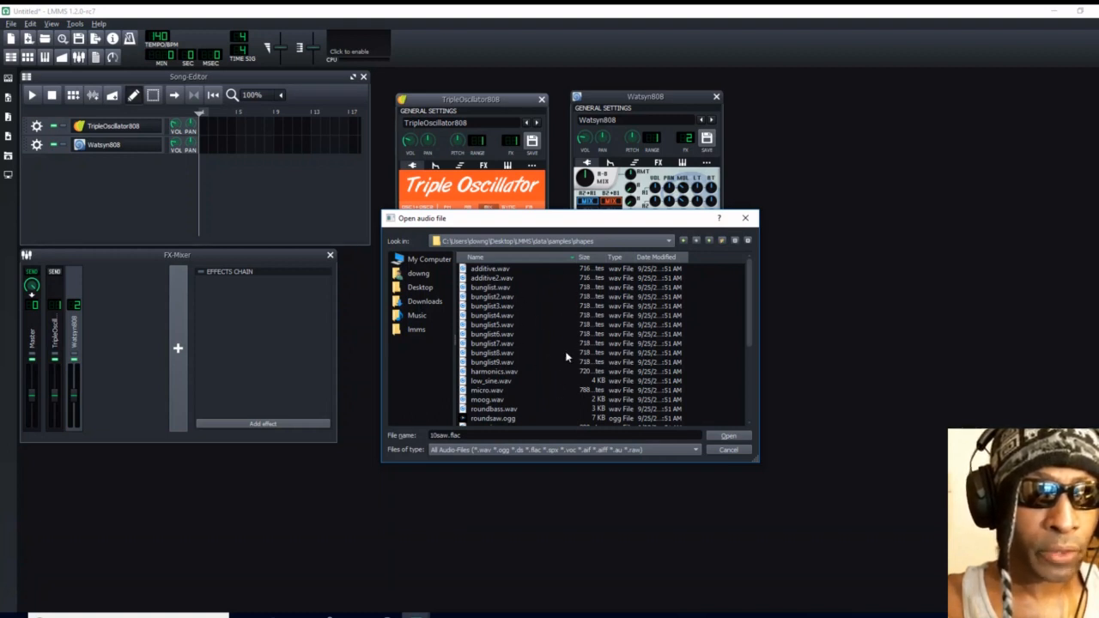
{"action": "left_click", "coordinate": [745, 217]}
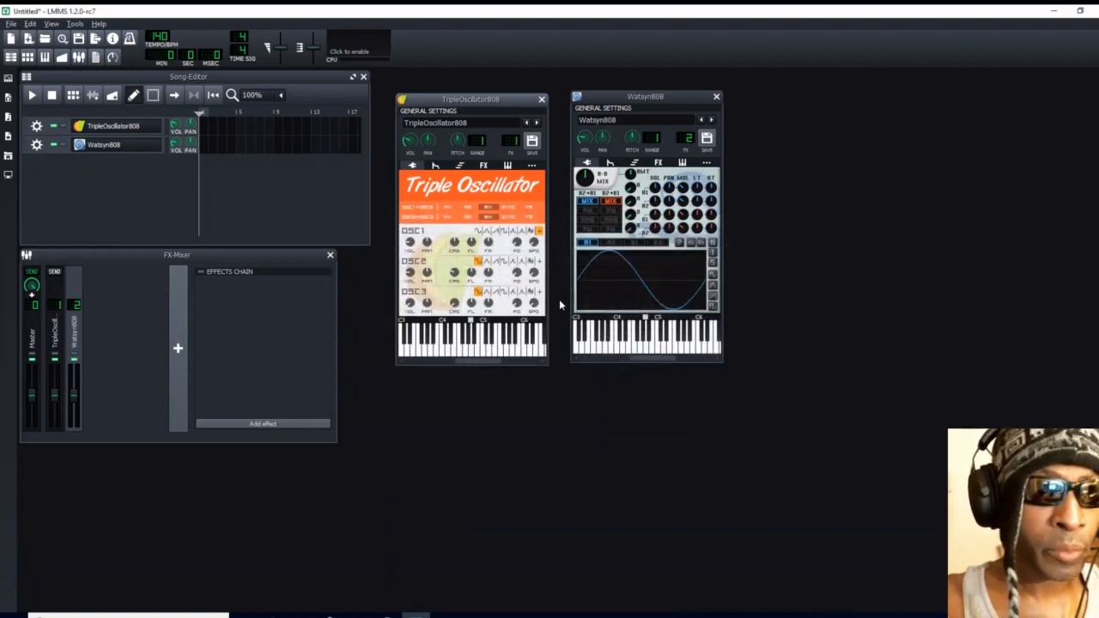
{"action": "left_click", "coordinate": [478, 231]}
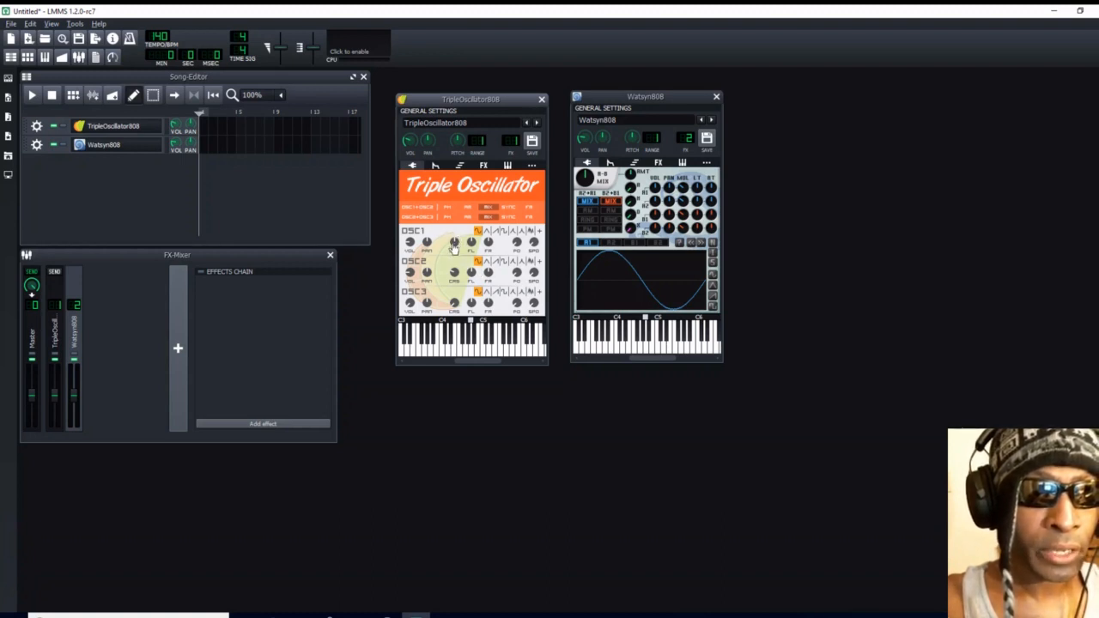
- Lower OSC1's coarse detuning and audition TripleOscillator808 with a repeated A4 note
{"action": "mouse_move", "coordinate": [455, 245]}
{"action": "mouse_move", "coordinate": [455, 273]}
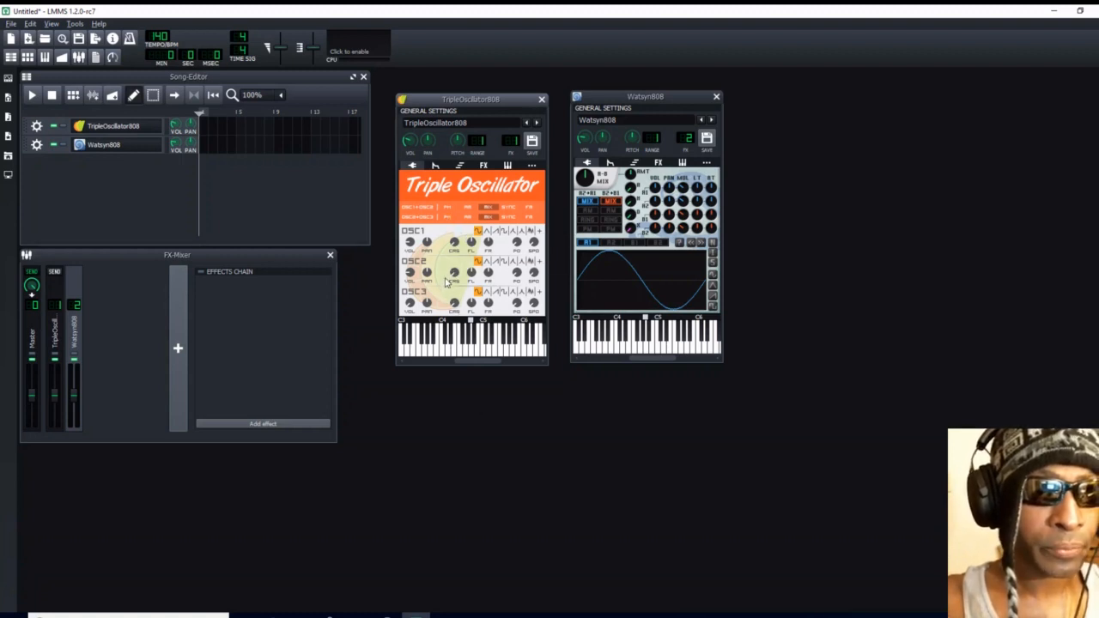
{"action": "left_click", "coordinate": [473, 351]}
{"action": "left_click", "coordinate": [471, 351]}
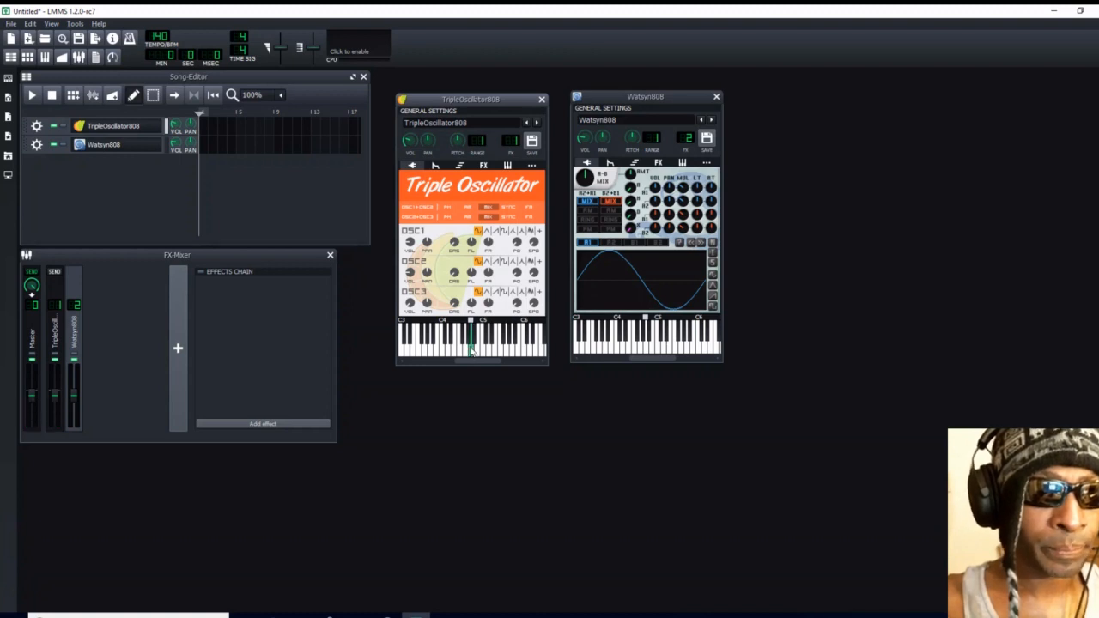
{"action": "left_click", "coordinate": [471, 350]}
{"action": "left_click", "coordinate": [470, 351]}
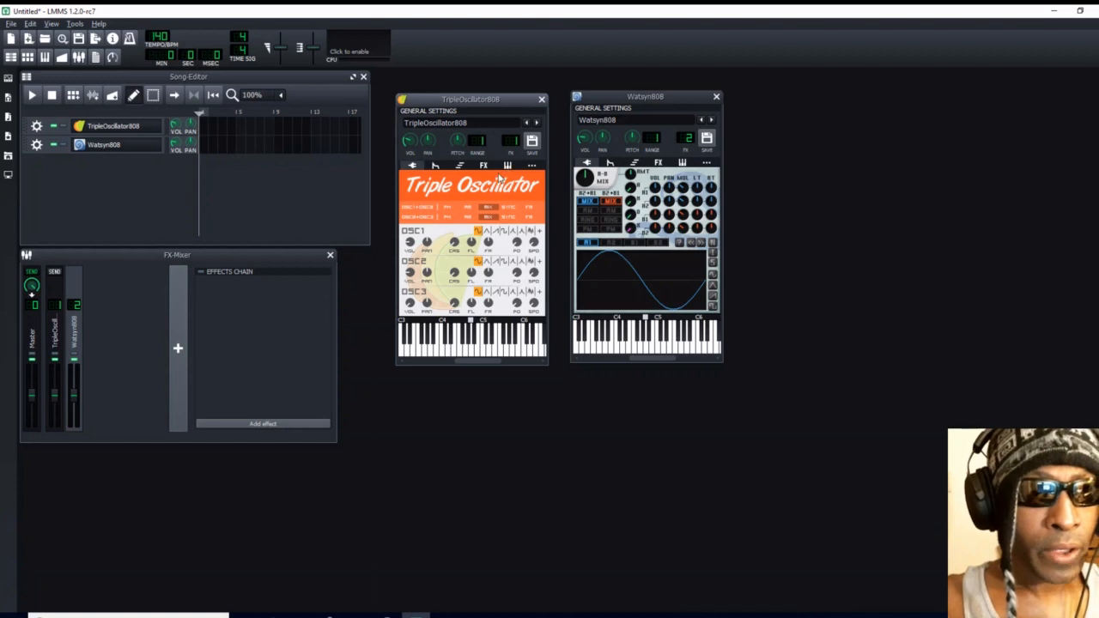
- Open a TripleOscillator808 pattern in the Piano-Roll and place short A4 notes on beat 2 of bar 1 and the starts of bars 2, 3 and 4
{"action": "double_click", "coordinate": [204, 128]}
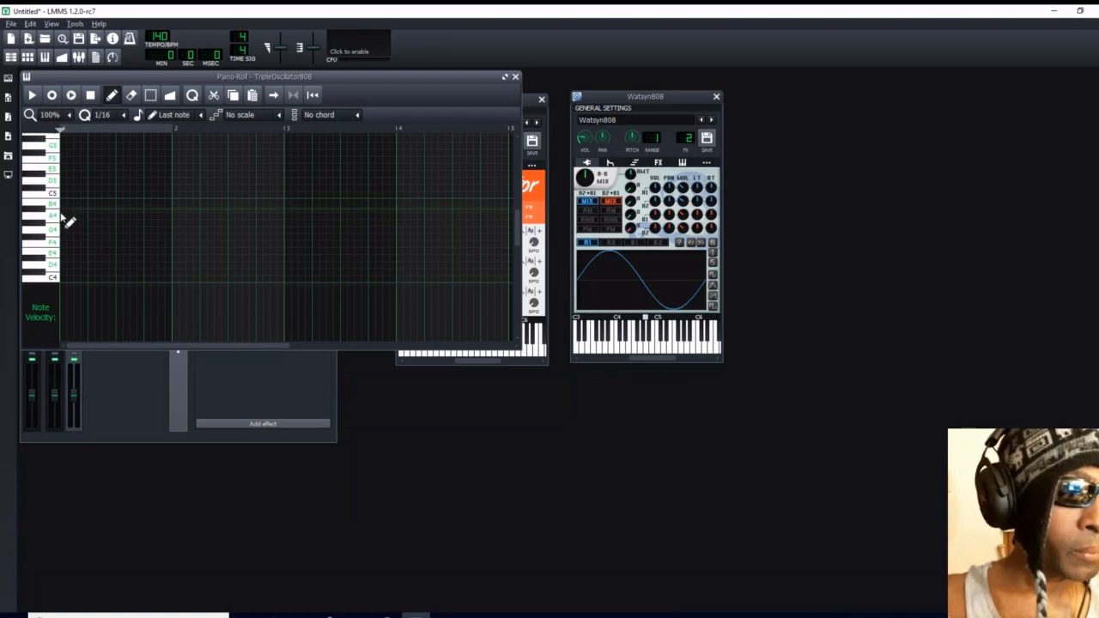
{"action": "left_click_drag", "start_coordinate": [63, 217], "coordinate": [86, 223]}
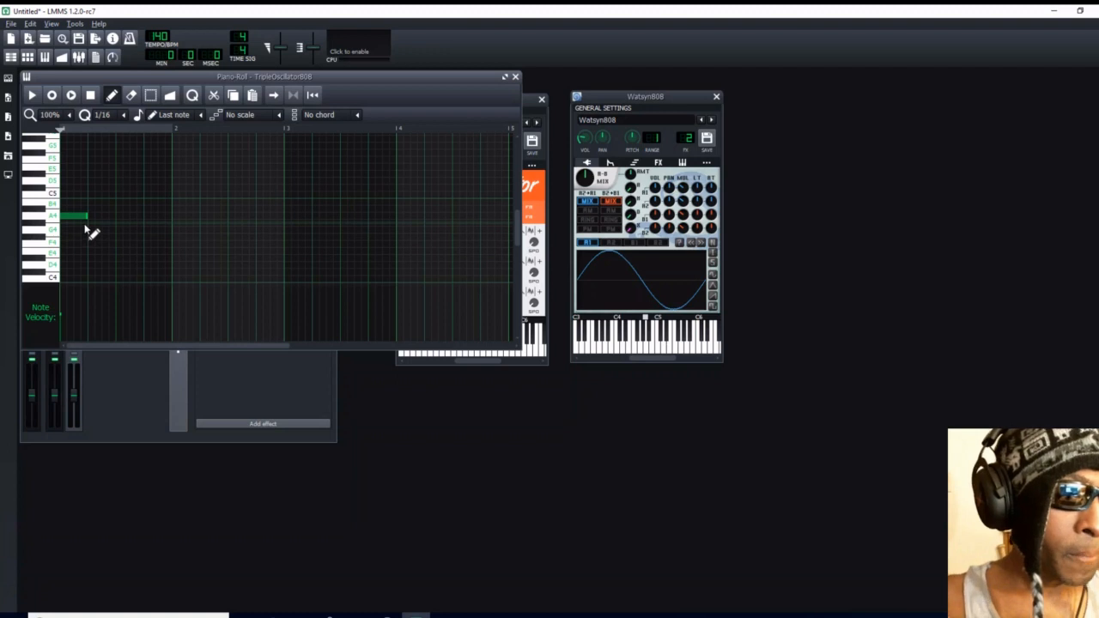
{"action": "mouse_move", "coordinate": [86, 218]}
{"action": "left_mouse_down"}
{"action": "mouse_move", "coordinate": [76, 218]}
{"action": "mouse_move", "coordinate": [107, 225]}
{"action": "left_mouse_up"}
{"action": "left_click", "coordinate": [175, 216]}
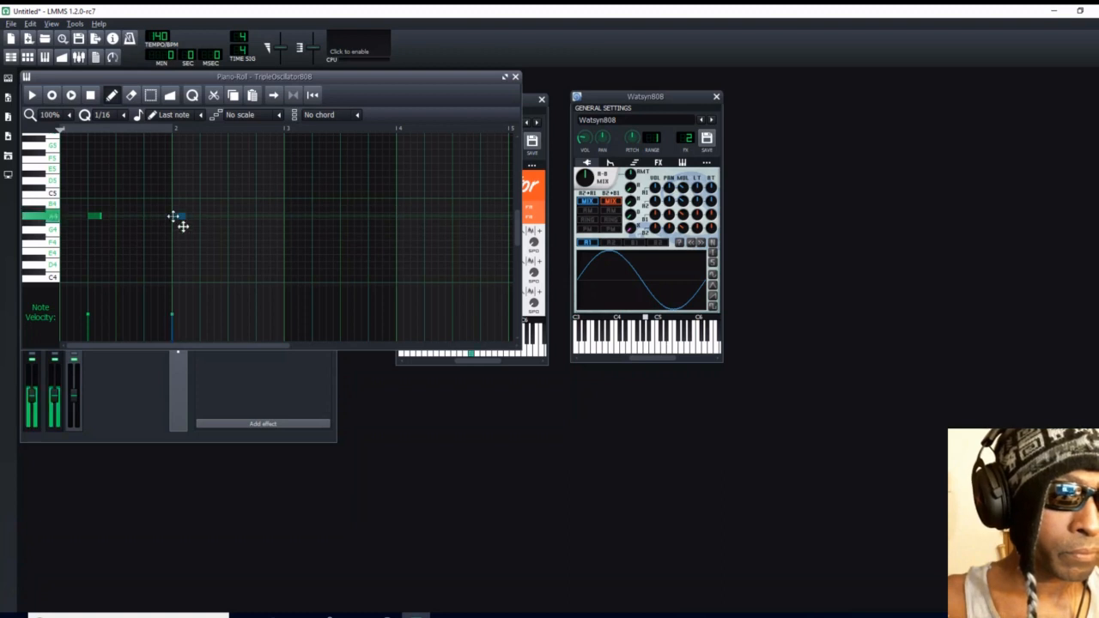
{"action": "left_click", "coordinate": [287, 217]}
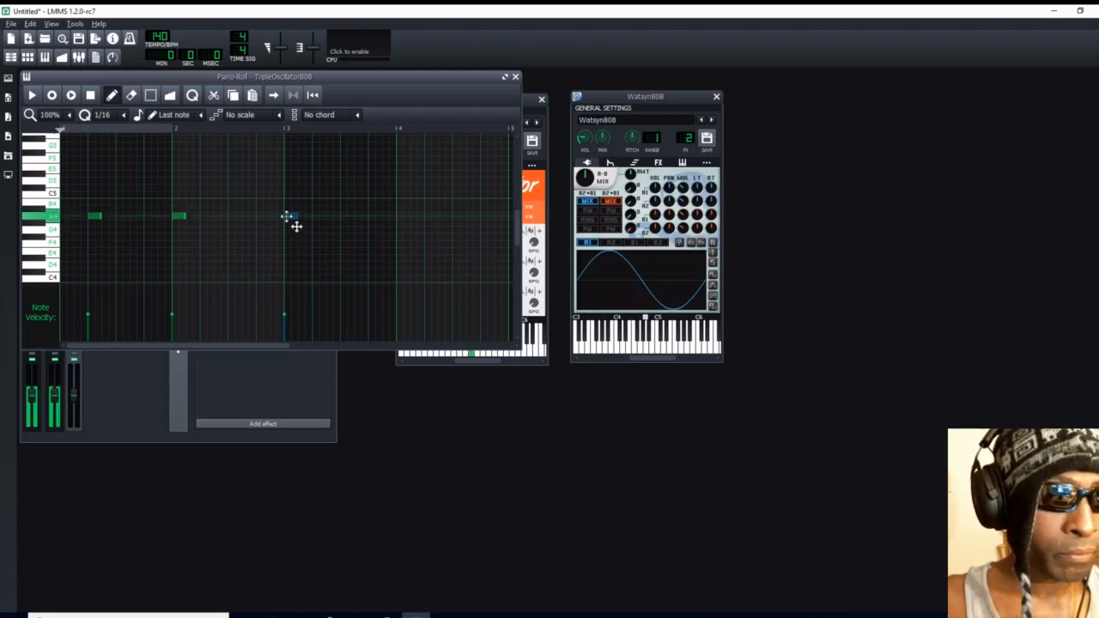
{"action": "left_click", "coordinate": [401, 217]}
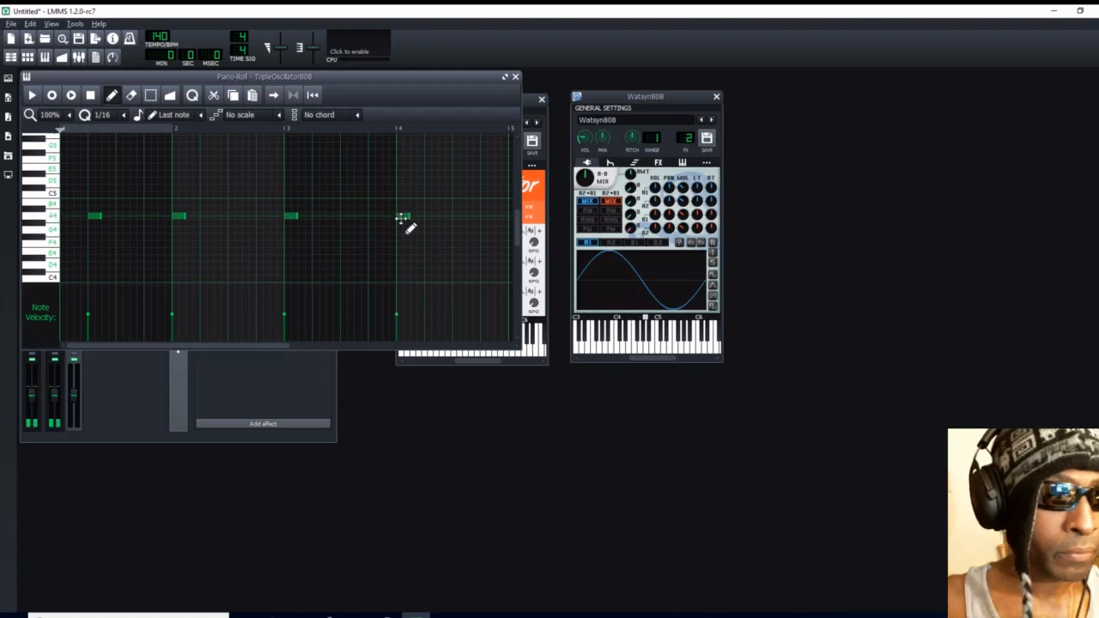
- Add quarter-length A4 notes directly after the short notes in bars 1 and 3, and on beat 2 of bars 2 and 4
{"action": "left_click", "coordinate": [105, 216]}
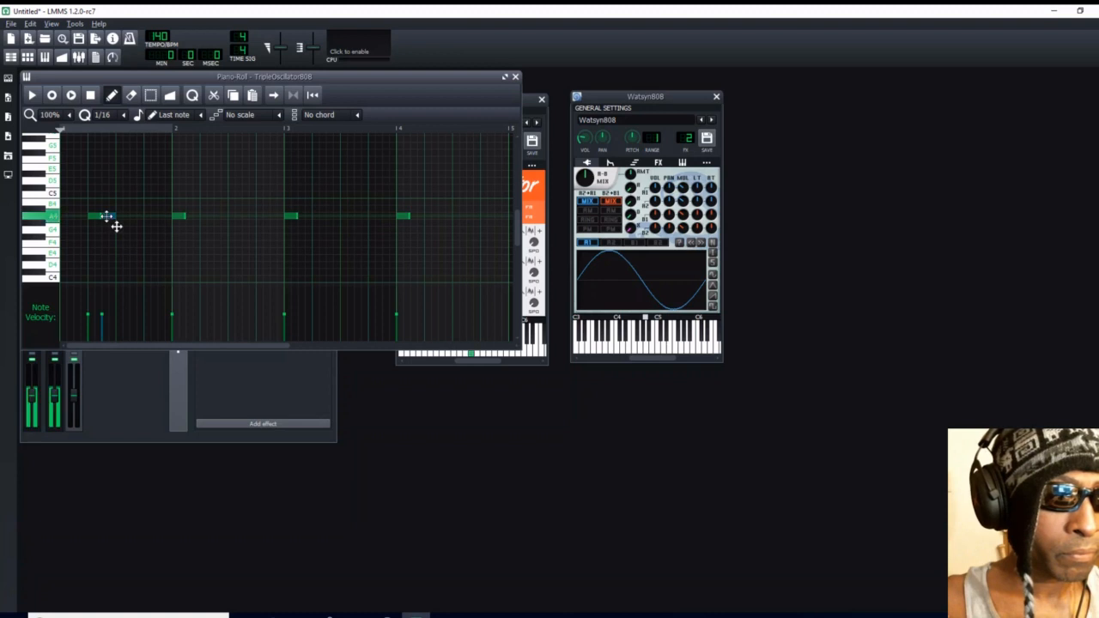
{"action": "left_click_drag", "start_coordinate": [117, 226], "coordinate": [136, 227]}
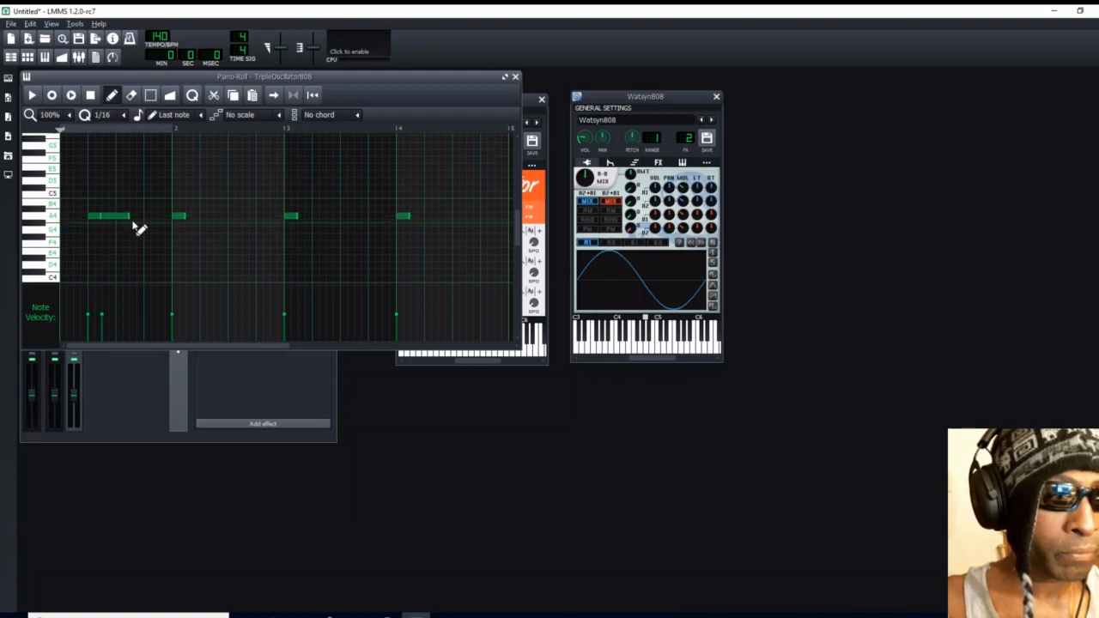
{"action": "left_click", "coordinate": [206, 217]}
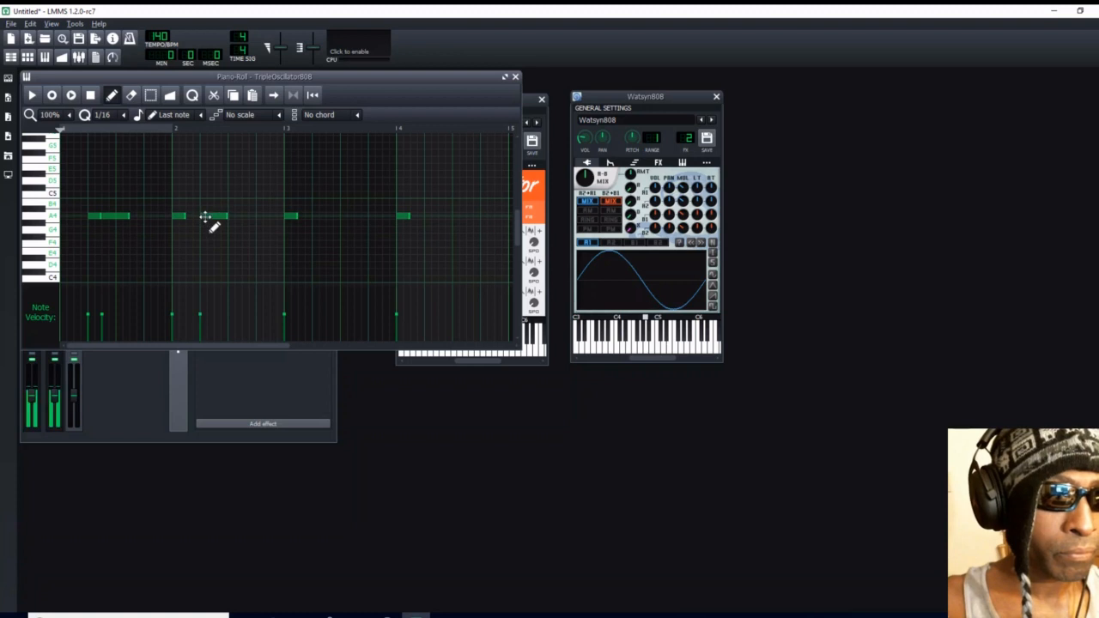
{"action": "left_click", "coordinate": [302, 221]}
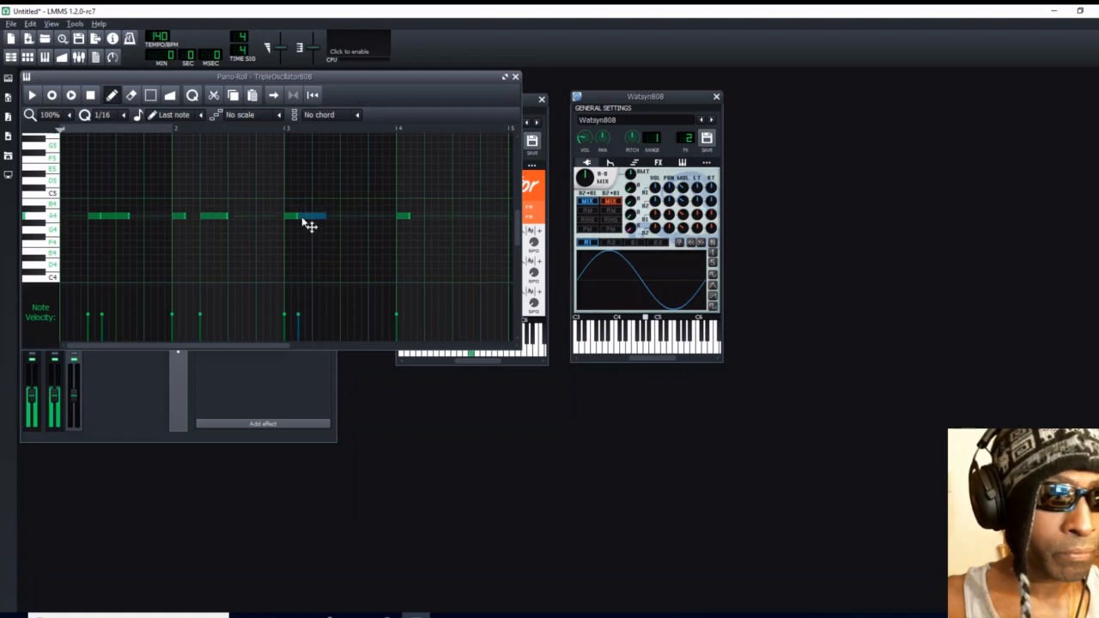
{"action": "left_click", "coordinate": [429, 219]}
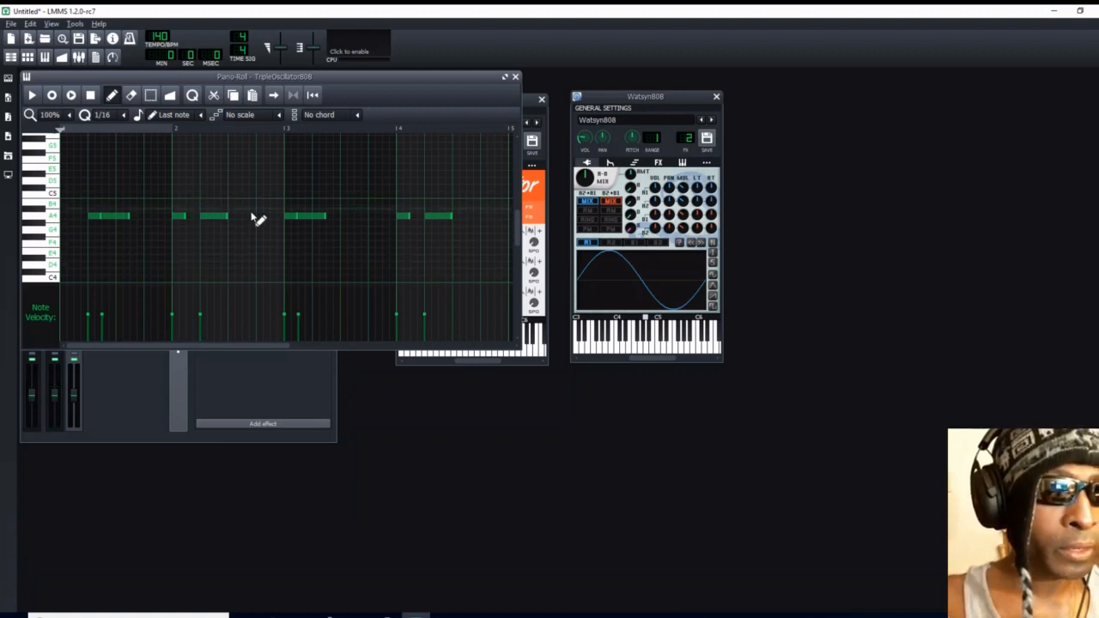
- Add quarter-length A4 notes on beat 4 of bars 1, 2 and 3, and delete the short note at the start of bar 3
{"action": "left_click", "coordinate": [148, 216]}
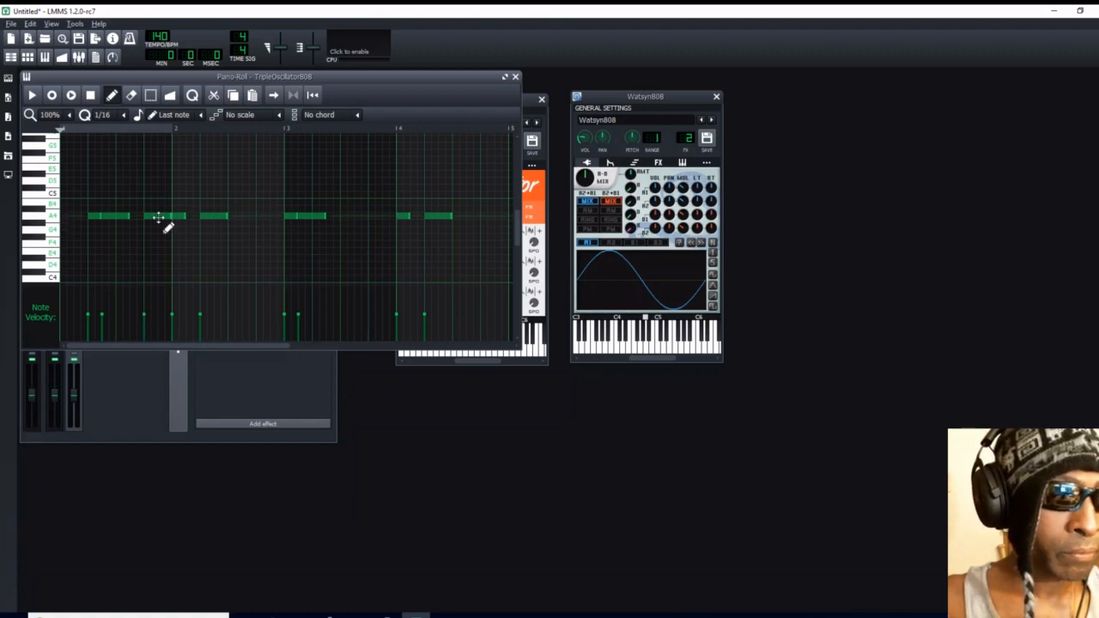
{"action": "left_click", "coordinate": [260, 217]}
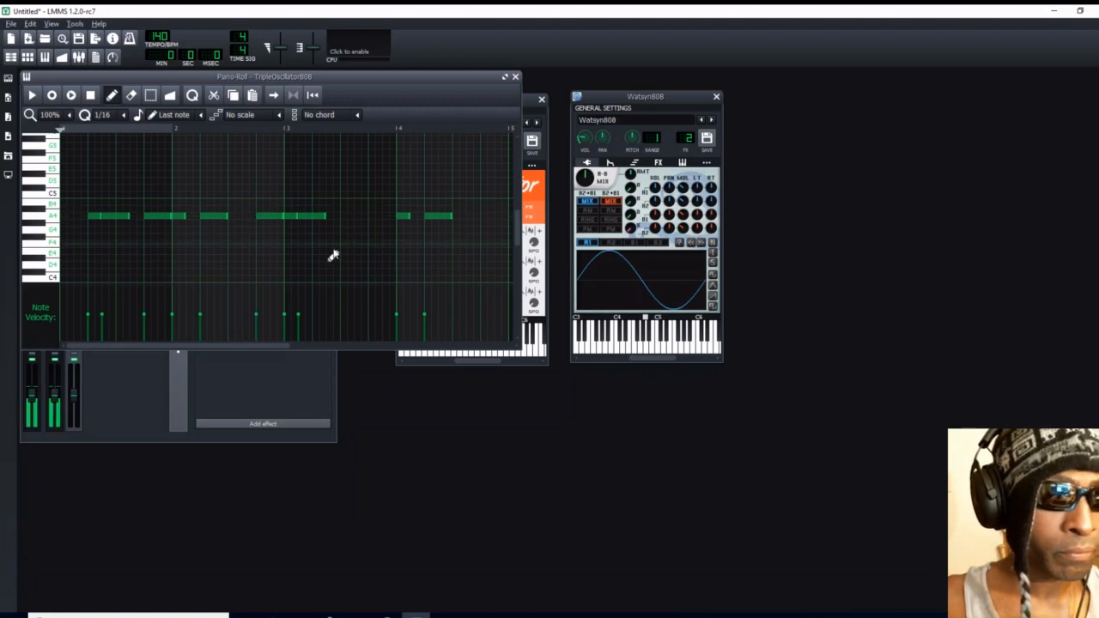
{"action": "left_click", "coordinate": [373, 217]}
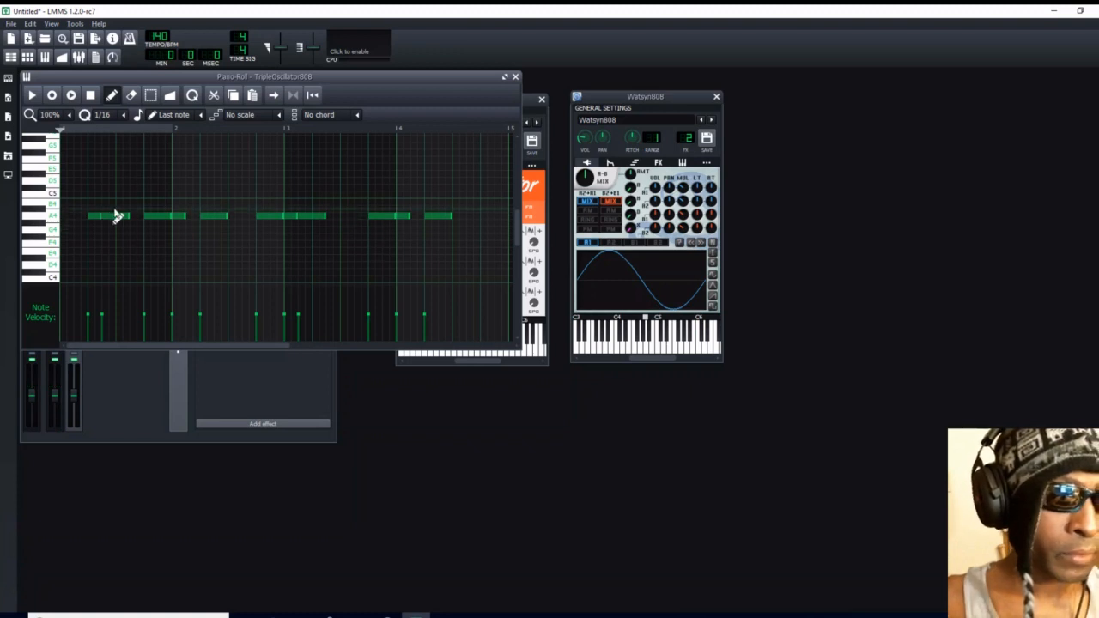
{"action": "right_click", "coordinate": [292, 219]}
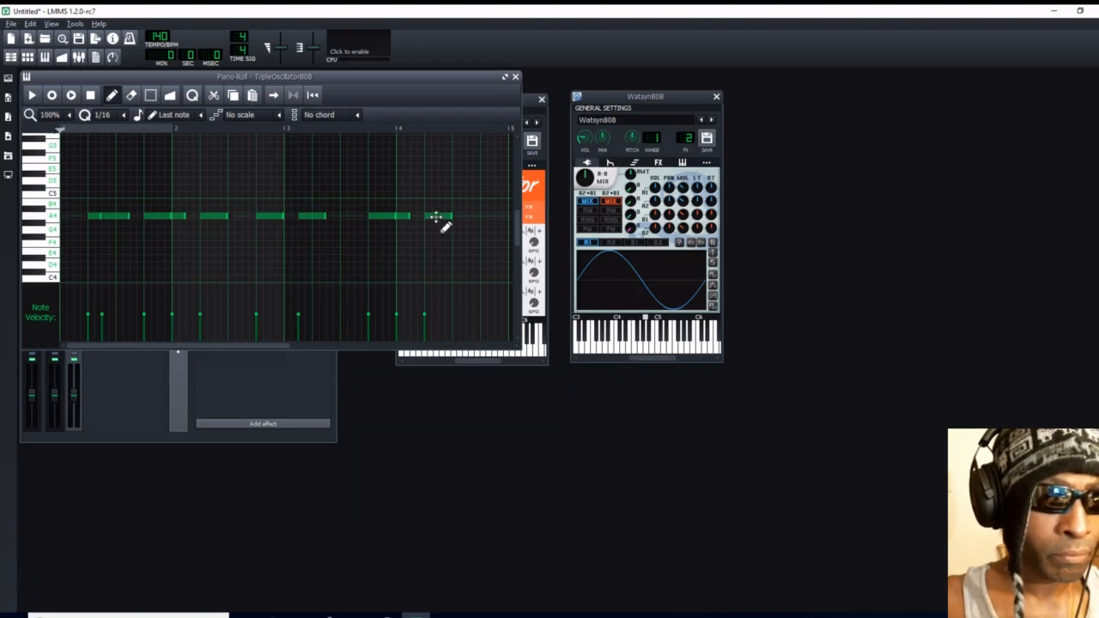
- Play the pattern and rework bar 4: remove its opening short note, shift the quarter note an eighth later, and add A4 on beat 2
{"action": "left_click", "coordinate": [32, 95]}
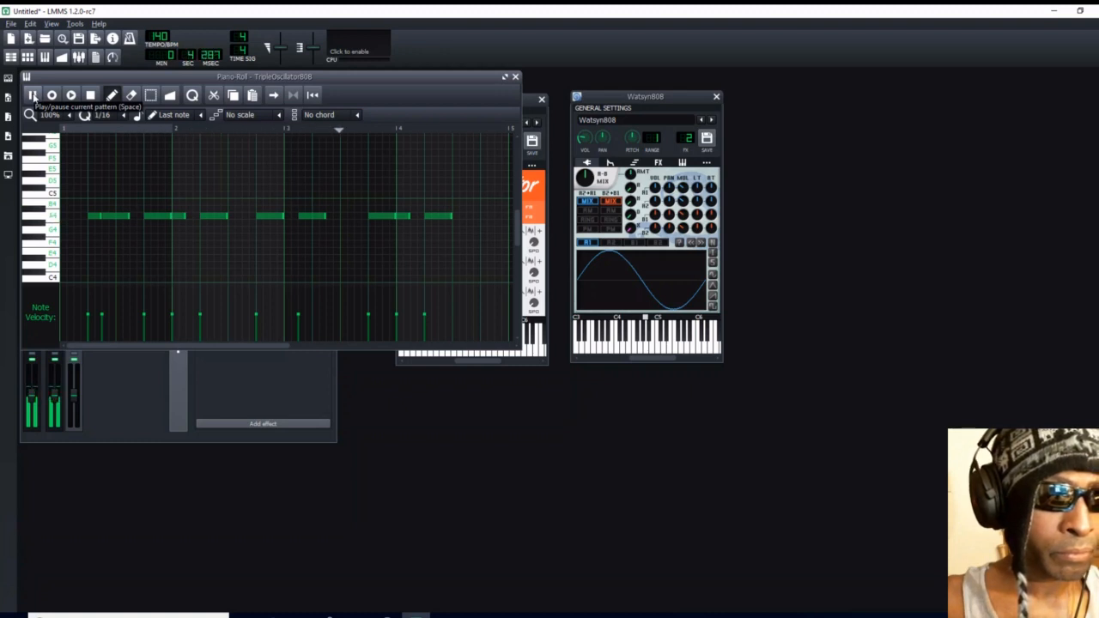
{"action": "left_click", "coordinate": [91, 95]}
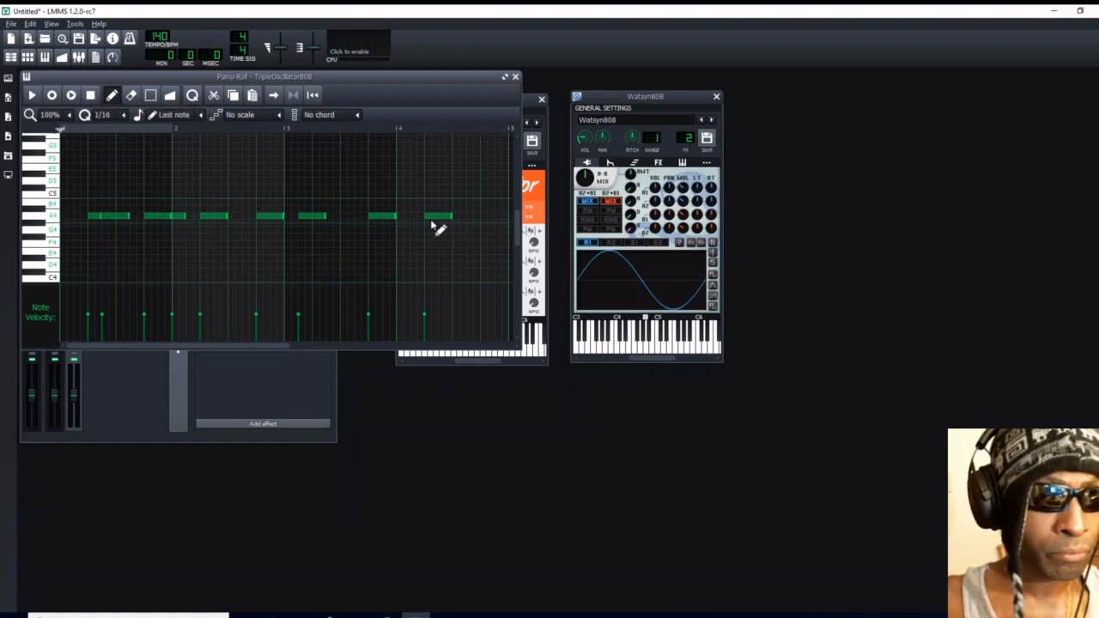
{"action": "left_click_drag", "start_coordinate": [436, 216], "coordinate": [452, 215]}
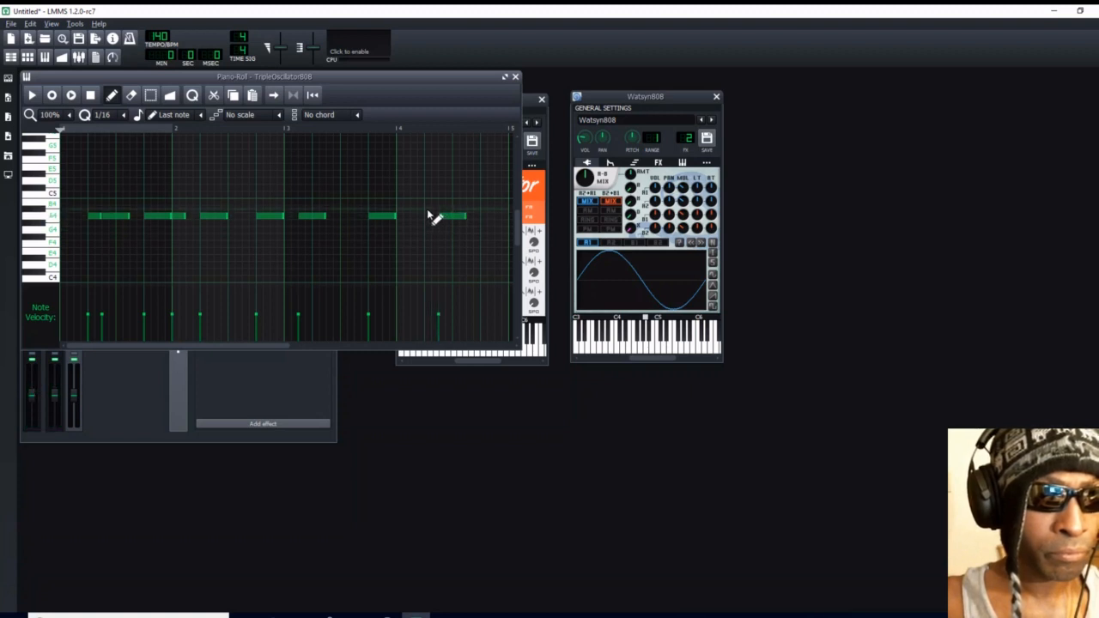
{"action": "left_click", "coordinate": [432, 210]}
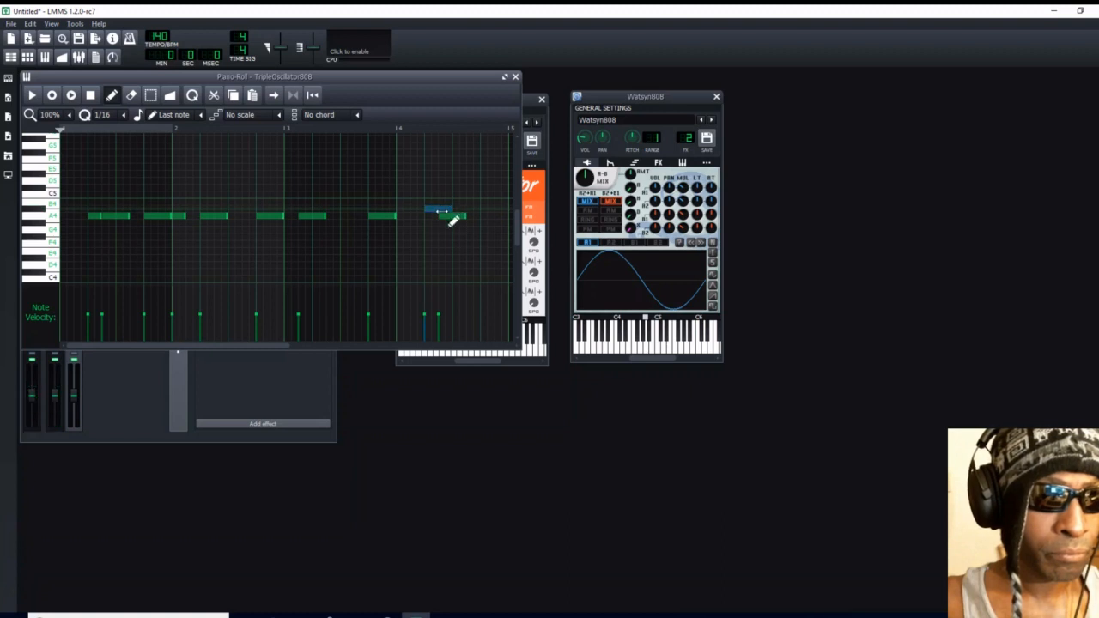
{"action": "left_click_drag", "start_coordinate": [436, 210], "coordinate": [443, 225]}
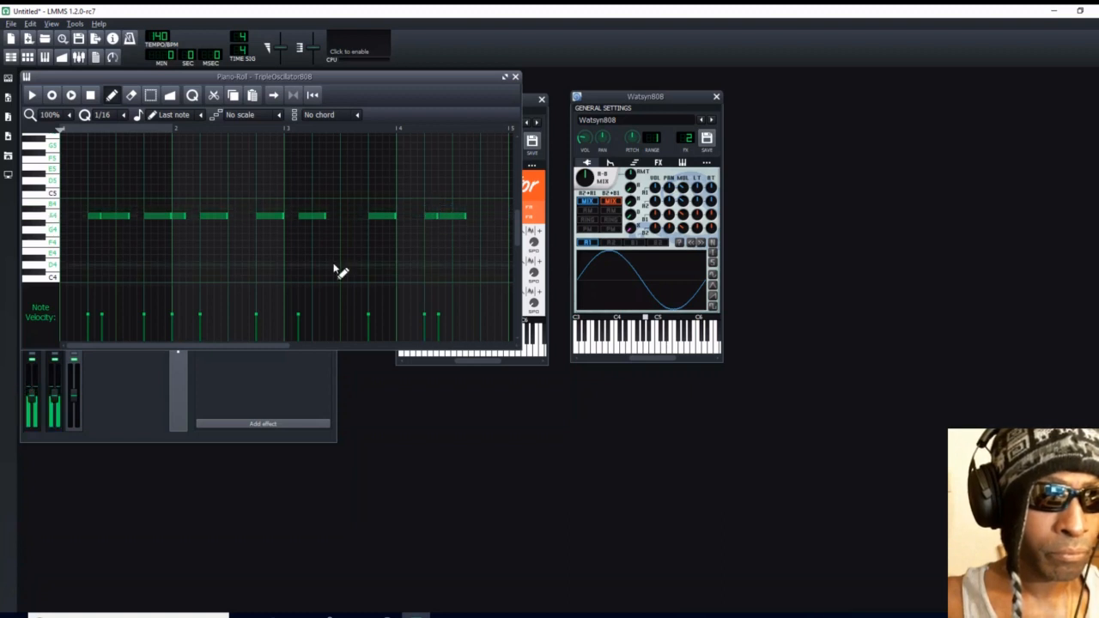
- Play the pattern again and move bar 3's A4 note later so it starts on beat 2
{"action": "left_click", "coordinate": [33, 95]}
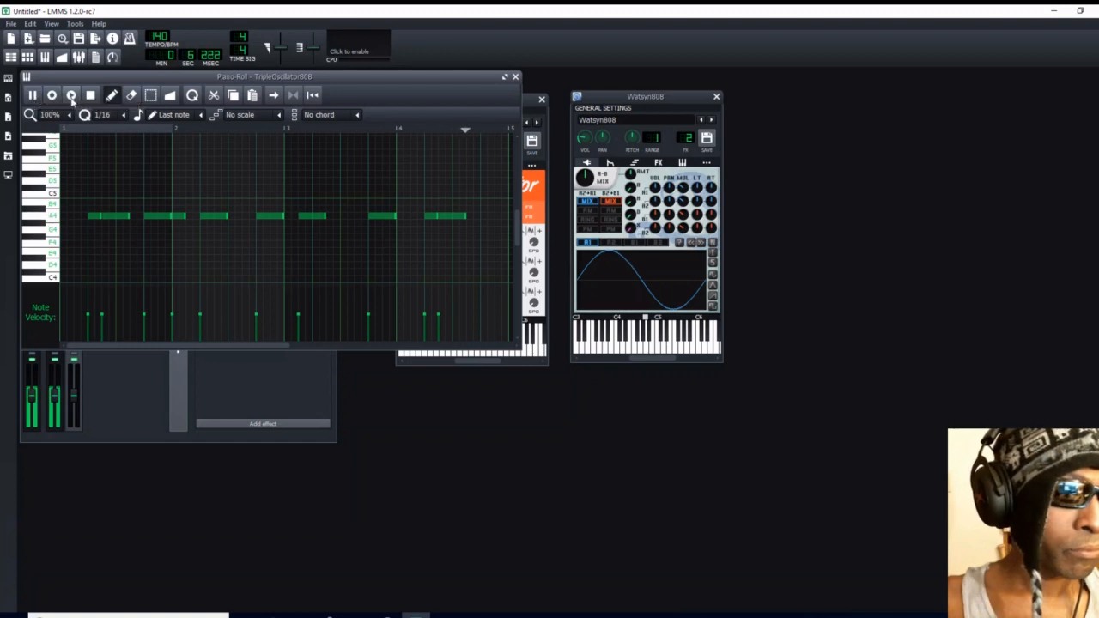
{"action": "left_click", "coordinate": [90, 95]}
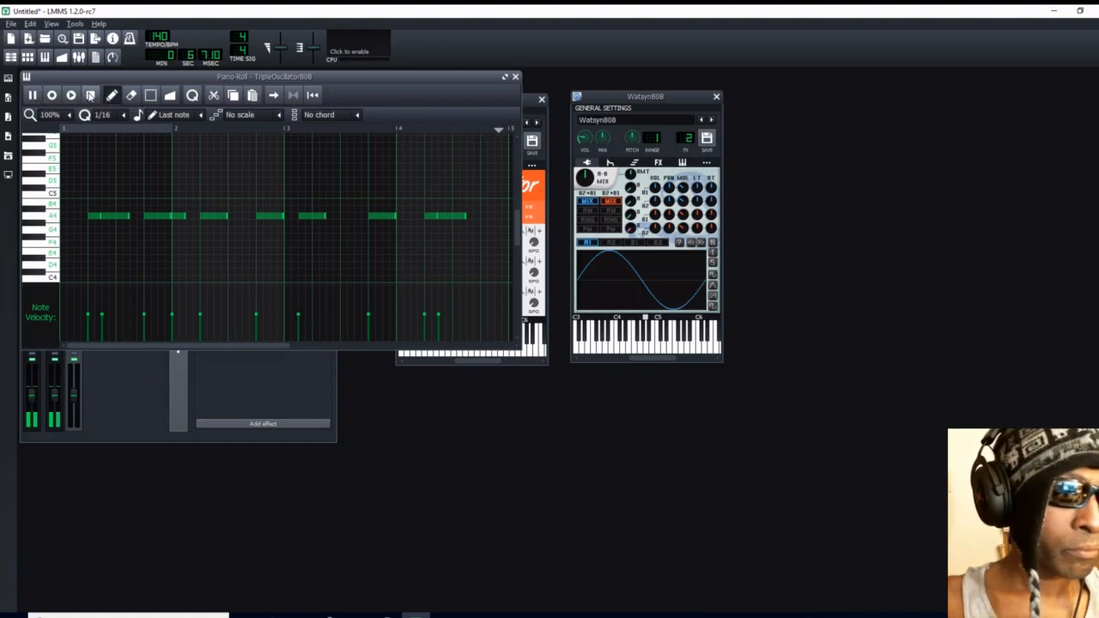
{"action": "left_click", "coordinate": [312, 217]}
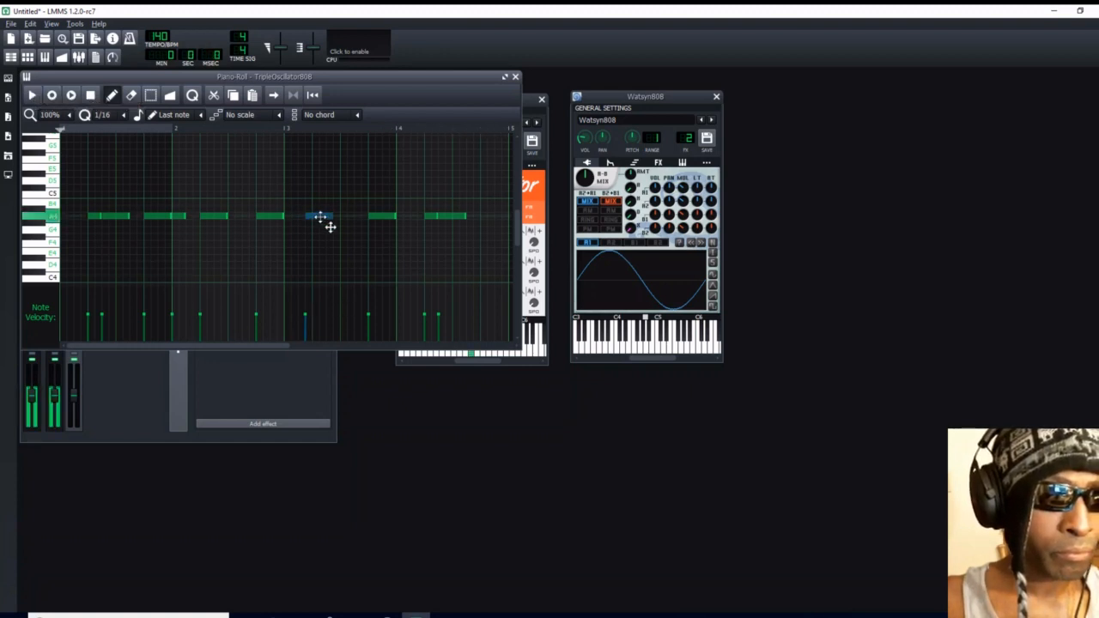
{"action": "left_click_drag", "start_coordinate": [317, 218], "coordinate": [327, 216]}
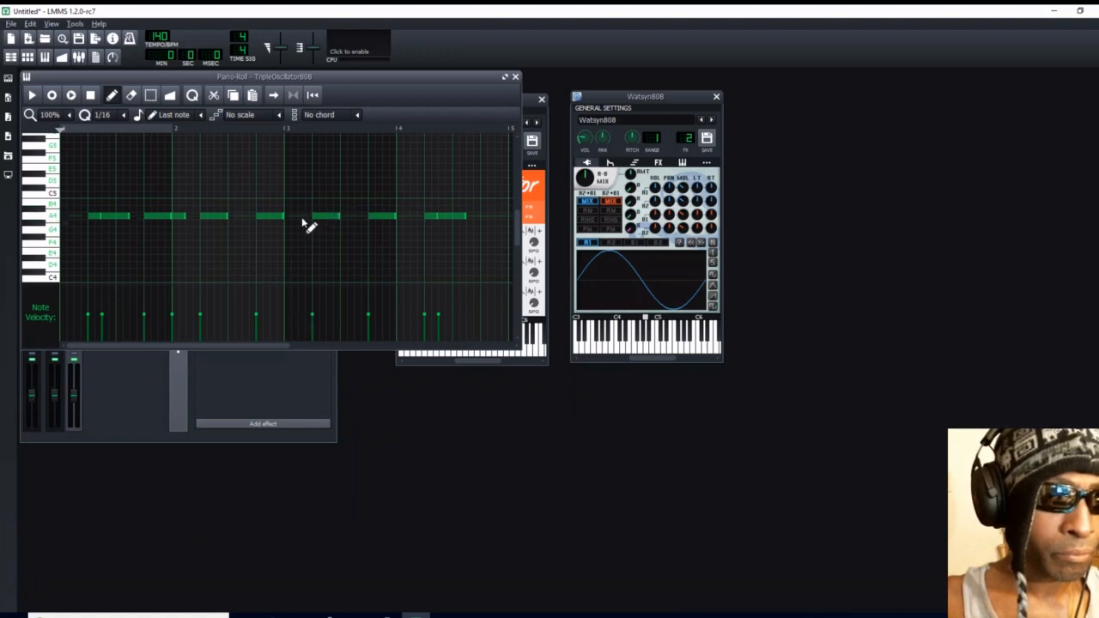
- Add an eighth-length A4 note directly before the beat 2 note in bar 3, and play the pattern
{"action": "left_click", "coordinate": [302, 217]}
{"action": "mouse_move", "coordinate": [306, 215]}
{"action": "left_mouse_down"}
{"action": "mouse_move", "coordinate": [332, 215]}
{"action": "mouse_move", "coordinate": [310, 208]}
{"action": "mouse_move", "coordinate": [316, 223]}
{"action": "left_mouse_up"}
{"action": "left_click", "coordinate": [33, 96]}
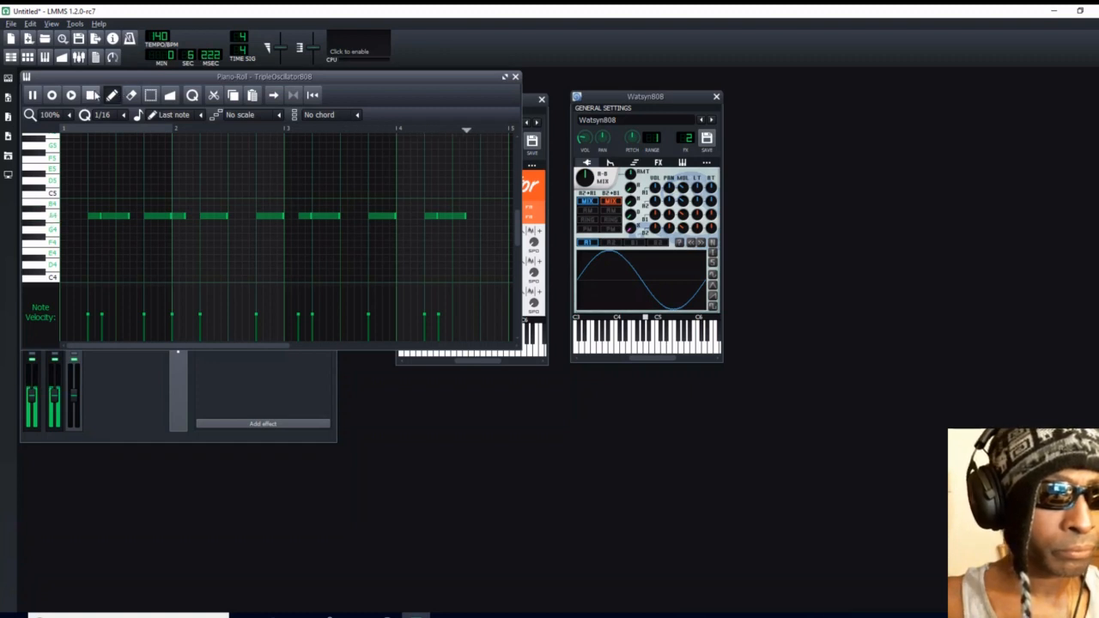
{"action": "left_click", "coordinate": [92, 95]}
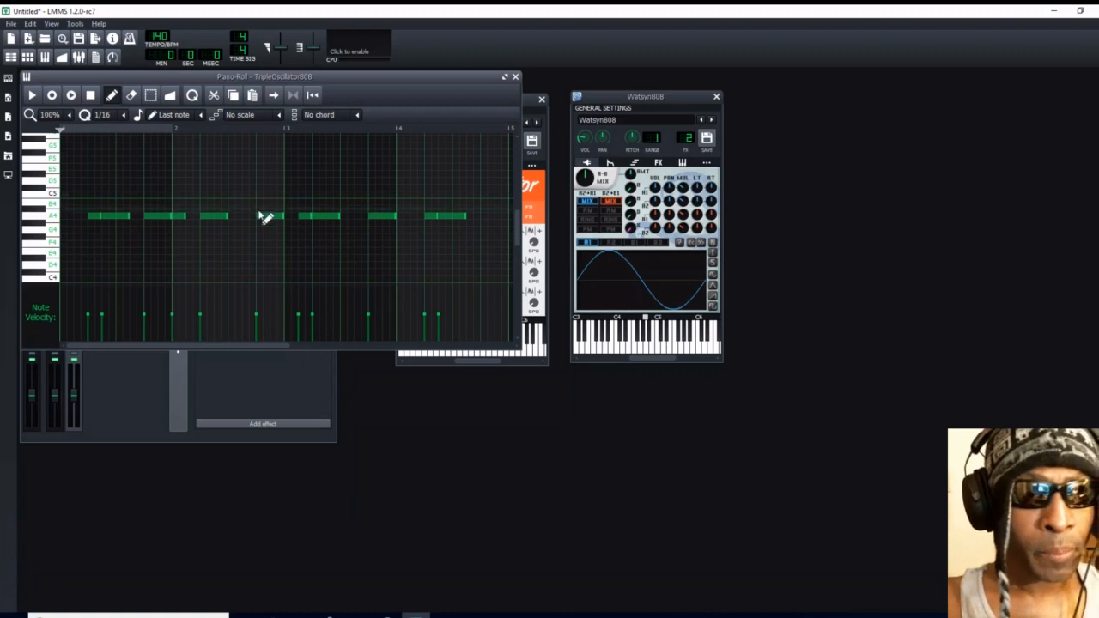
- Move the Watsyn808 and TripleOscillator808 instrument windows side by side, clear of the Piano-Roll
{"action": "left_click_drag", "start_coordinate": [672, 96], "coordinate": [885, 97]}
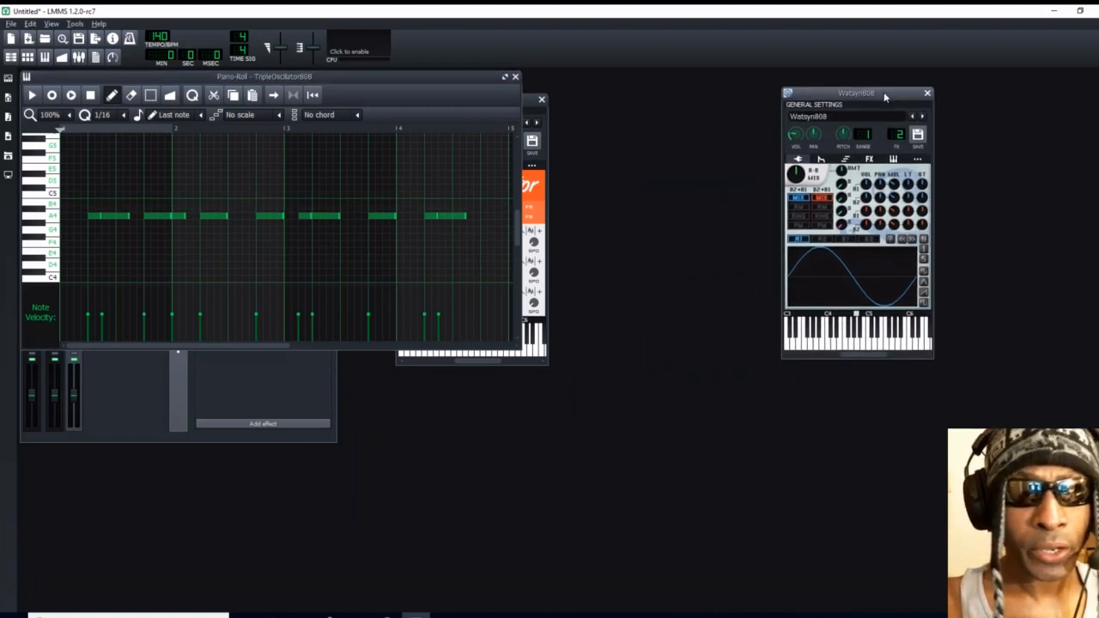
{"action": "left_click_drag", "start_coordinate": [529, 104], "coordinate": [727, 101]}
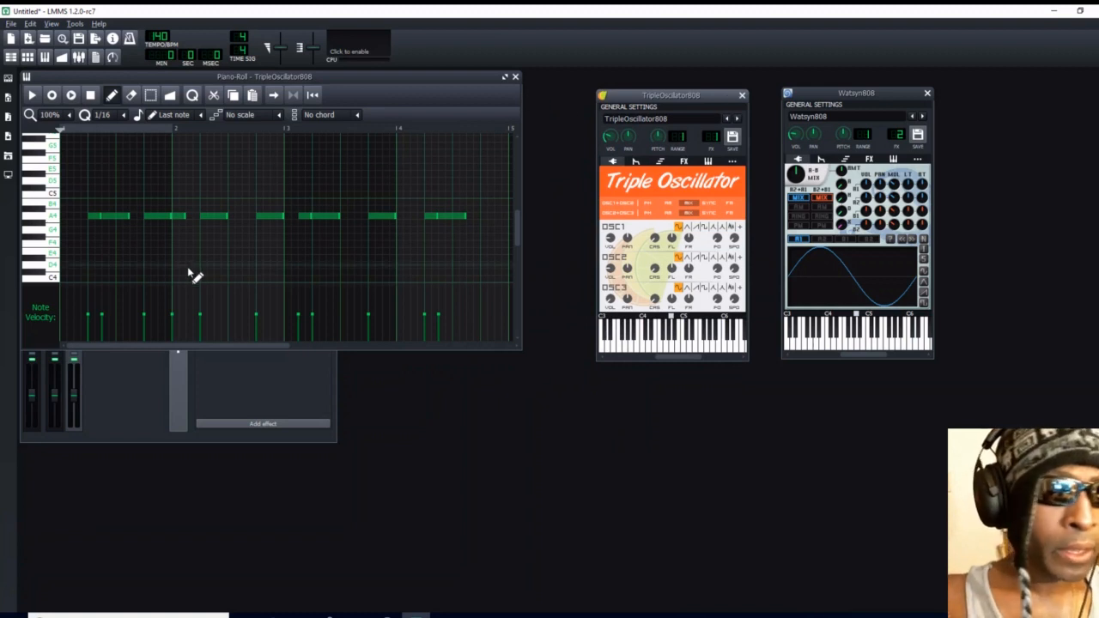
- Select all notes in the TripleOscillator808 pattern, move them down an octave to A3, and play the pattern
{"action": "left_click", "coordinate": [150, 94]}
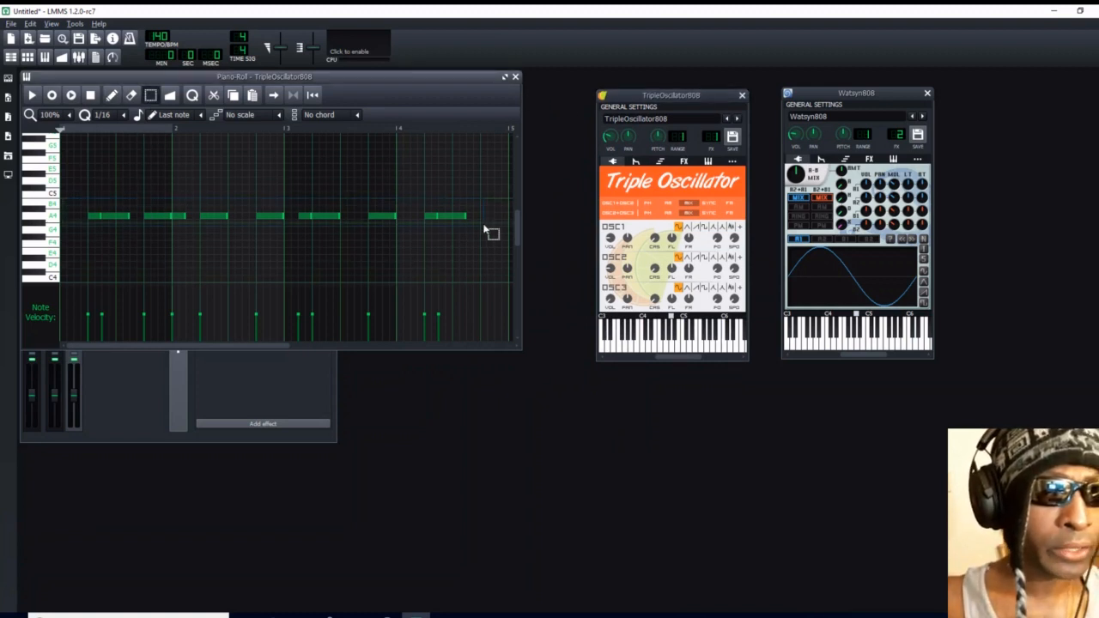
{"action": "key", "text": "ctrl+a"}
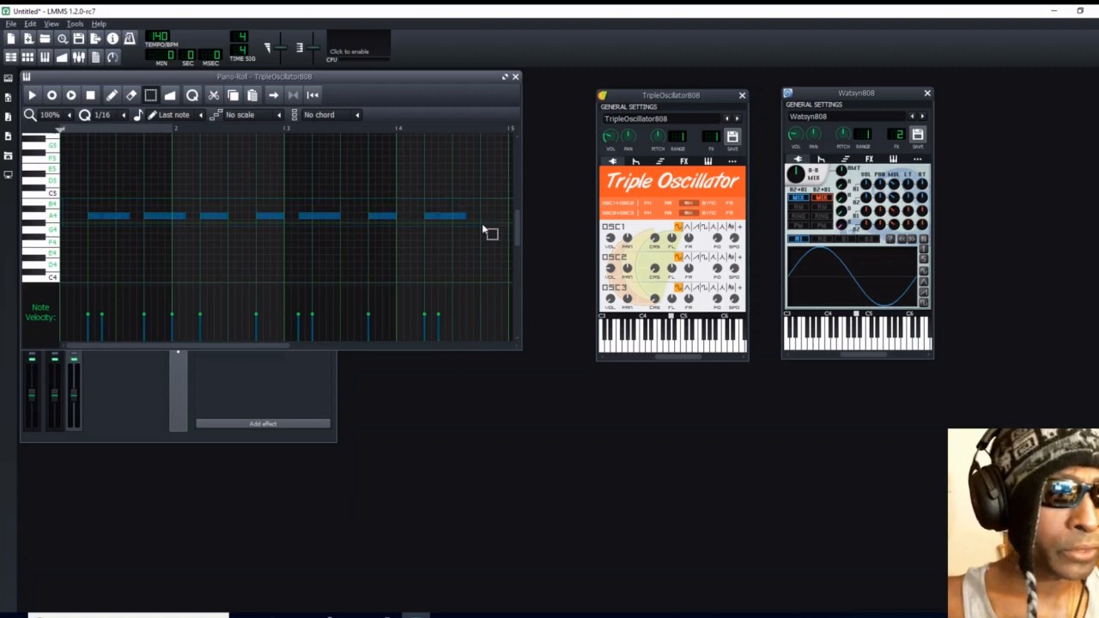
{"action": "key", "text": "Delete"}
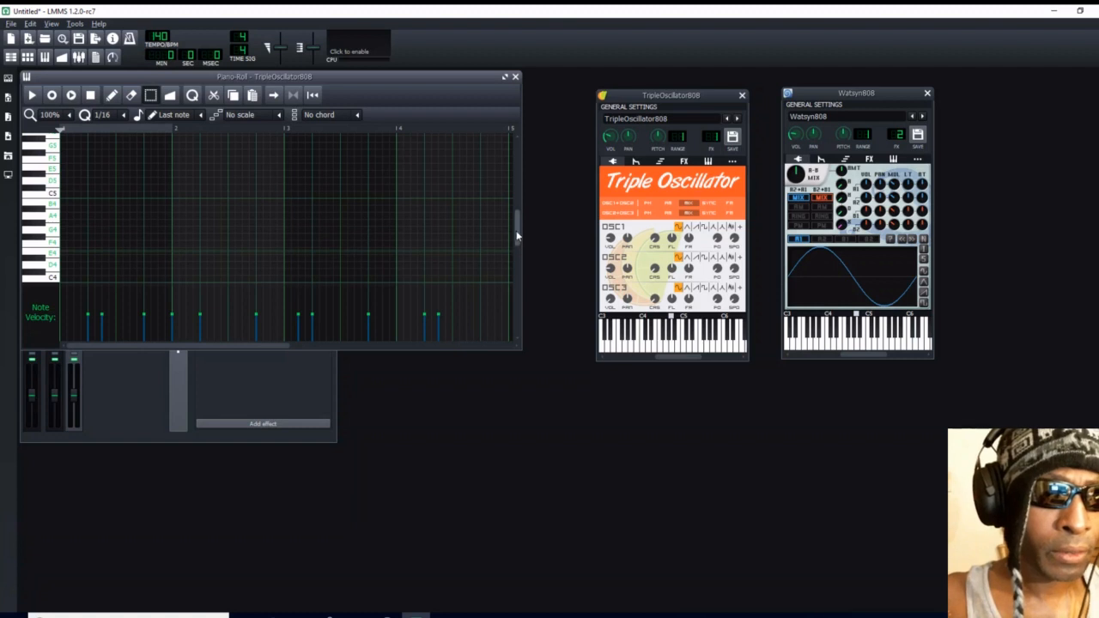
{"action": "scroll", "coordinate": [516, 236], "scroll_direction": "down", "scroll_amount": 5}
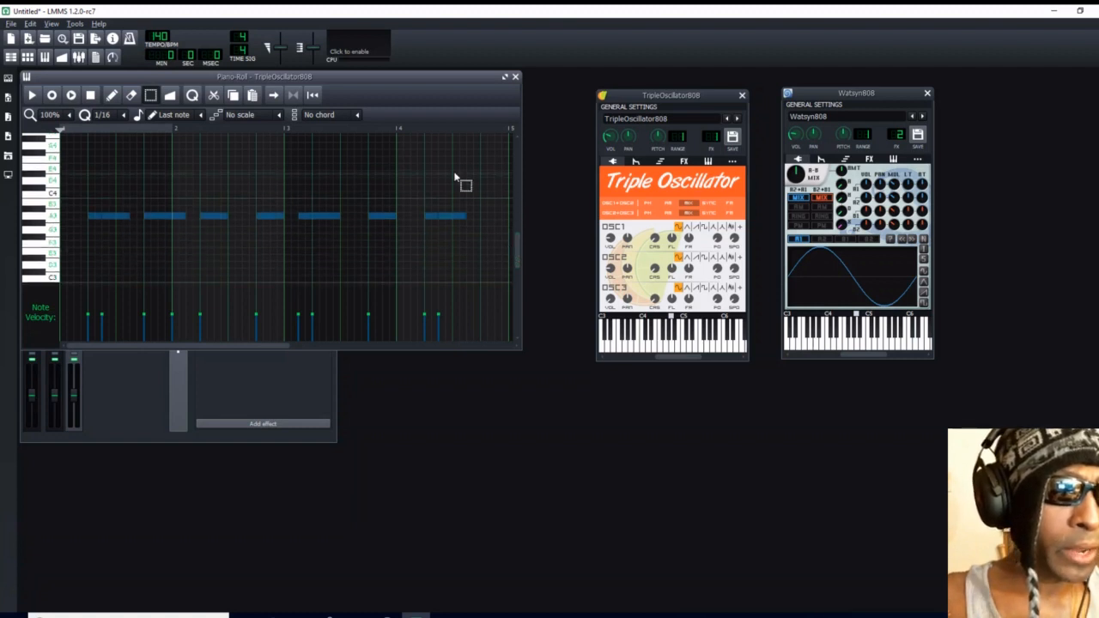
{"action": "left_click", "coordinate": [31, 95]}
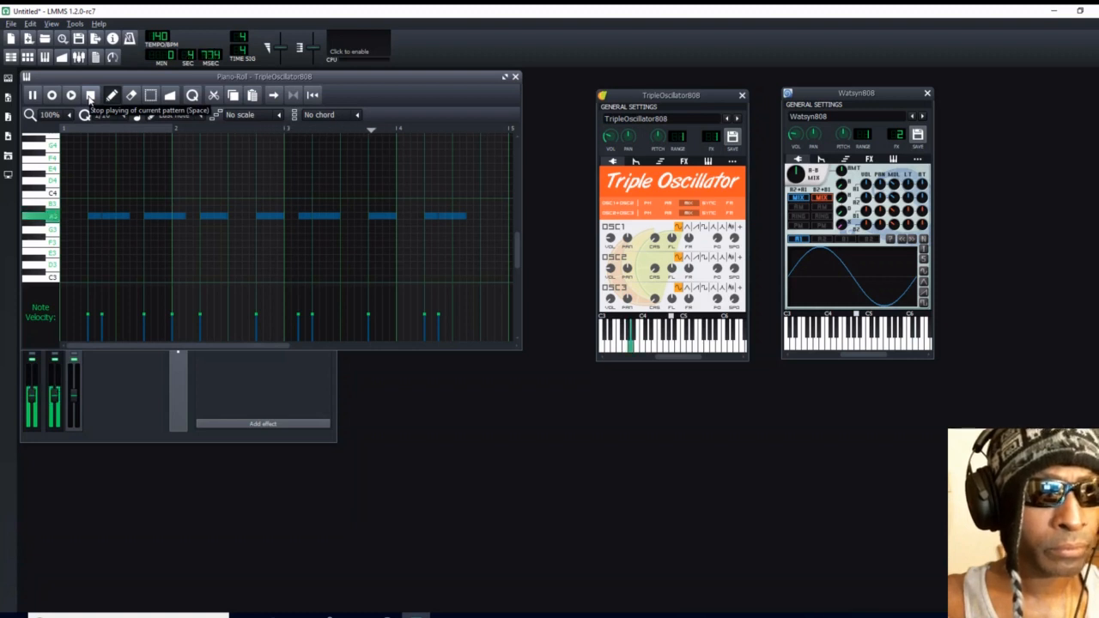
{"action": "left_click", "coordinate": [89, 96]}
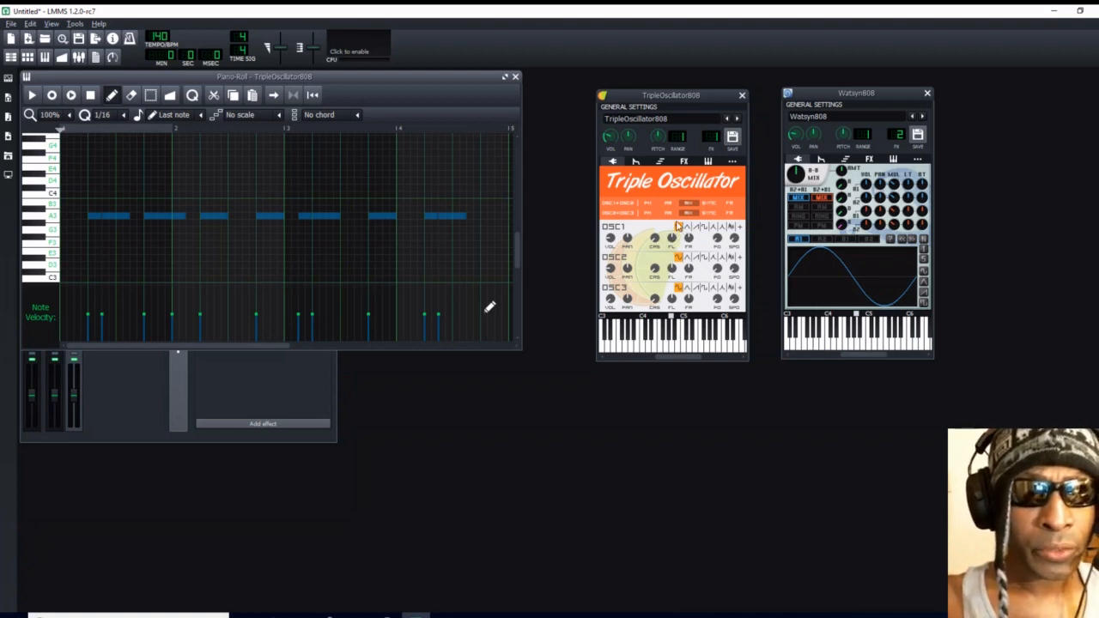
- Add the BassBooster effect to the TripleOscillator808 effects chain
{"action": "left_click", "coordinate": [684, 162]}
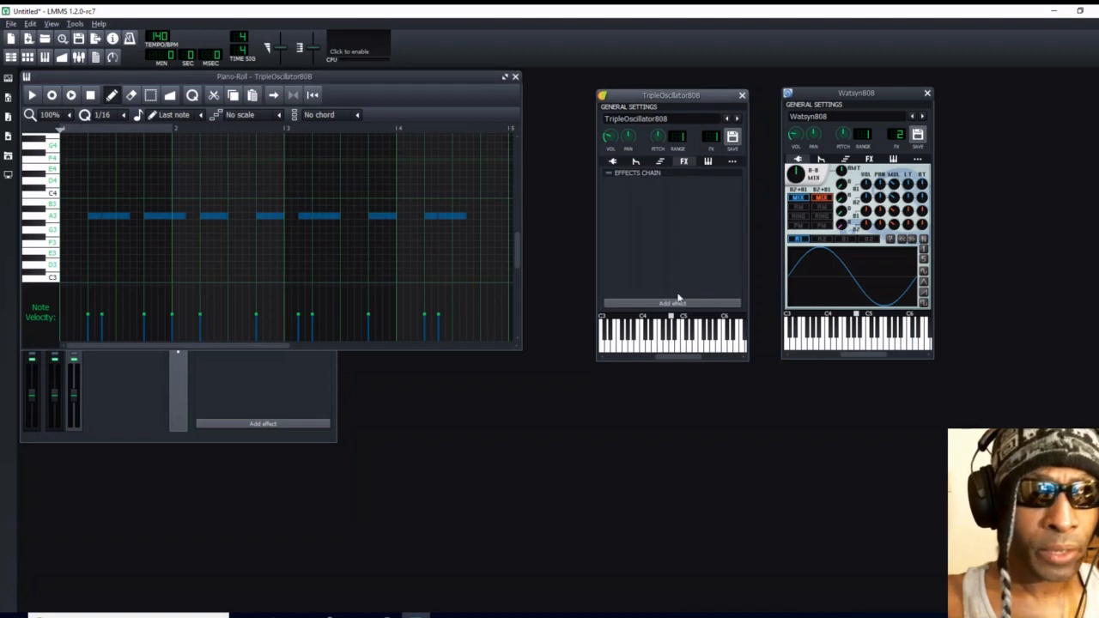
{"action": "left_click", "coordinate": [678, 301]}
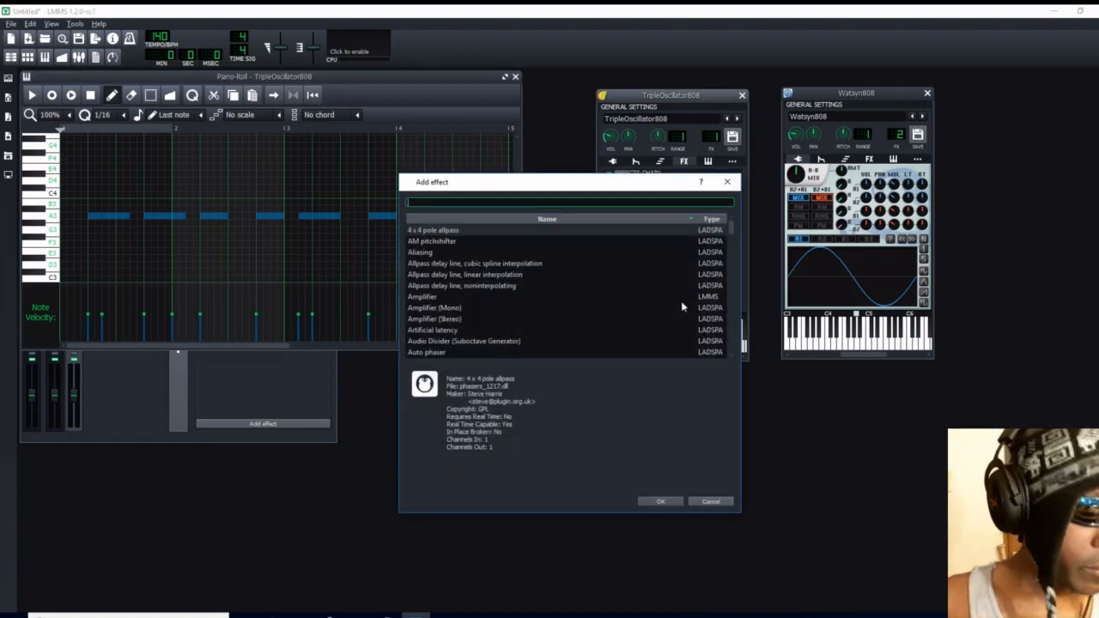
{"action": "type", "text": "bass"}
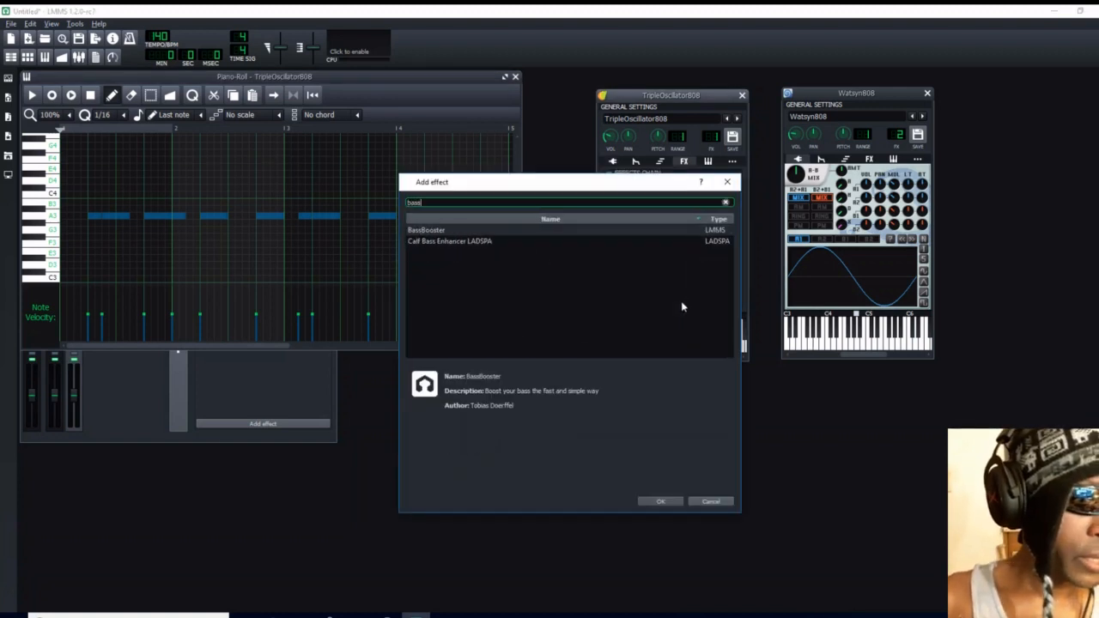
{"action": "left_click", "coordinate": [453, 234]}
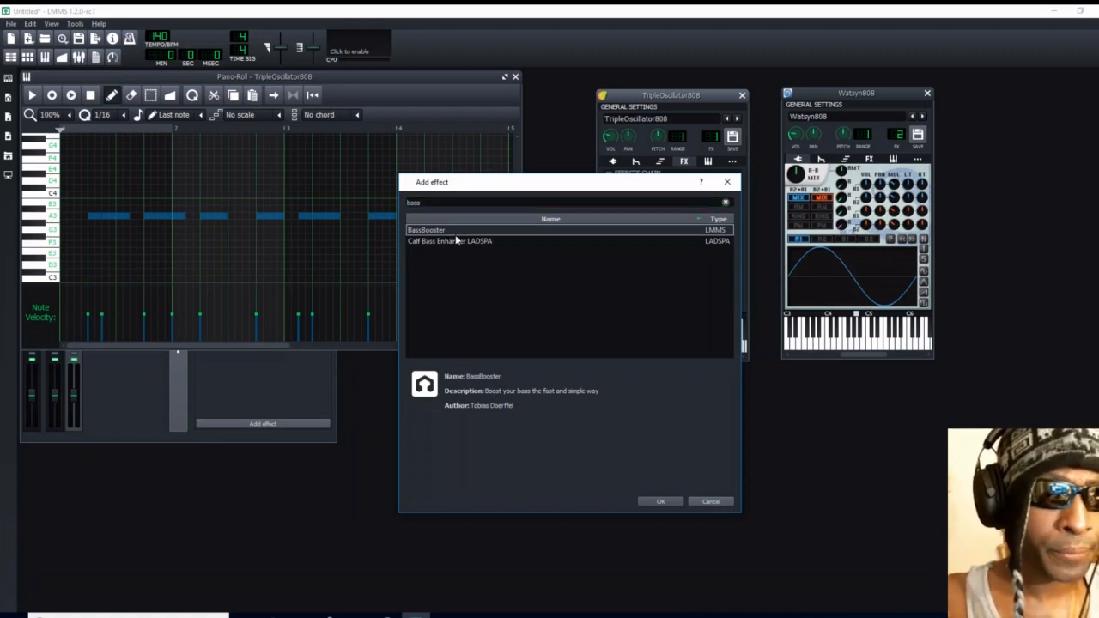
{"action": "left_click", "coordinate": [661, 502]}
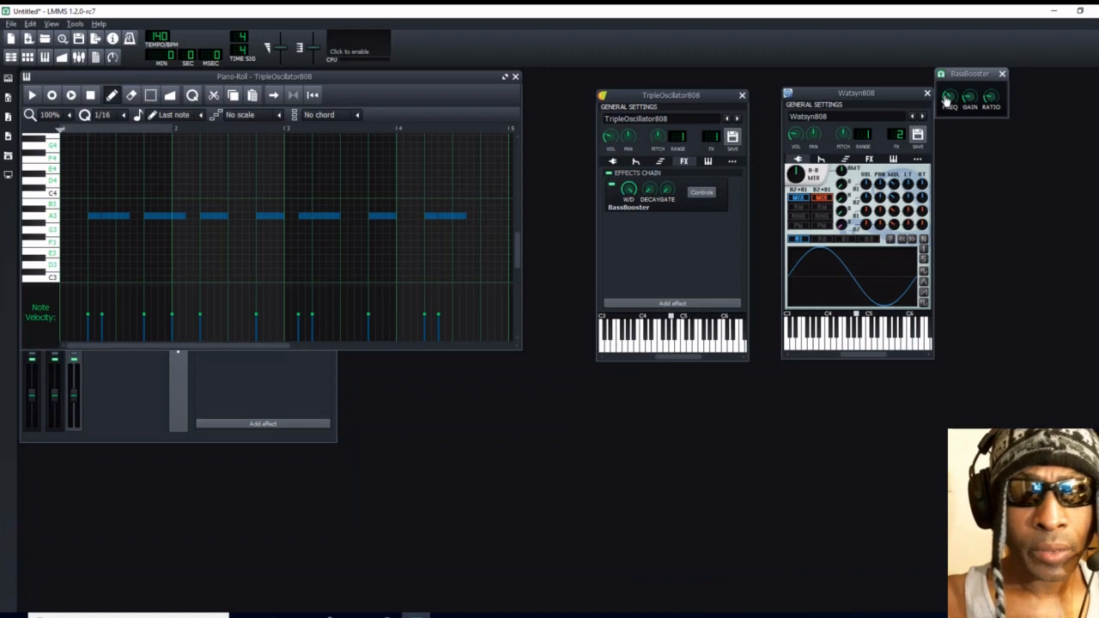
- Set the BassBooster frequency to 90 Hz and ratio to 3, and close its controls
{"action": "mouse_move", "coordinate": [947, 97]}
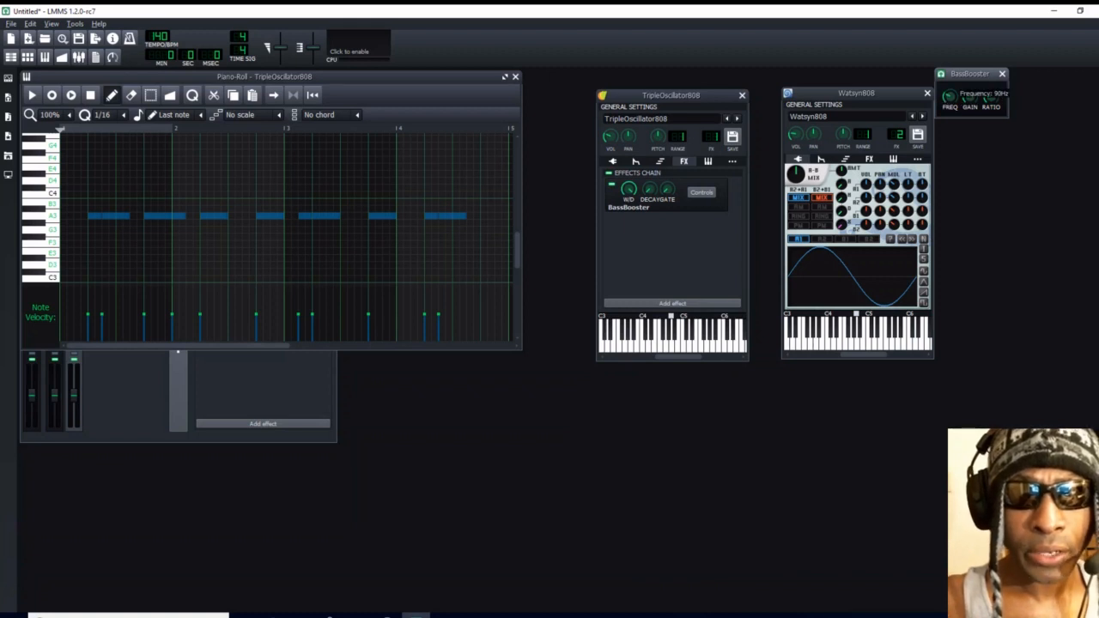
{"action": "left_click_drag", "start_coordinate": [954, 99], "coordinate": [955, 100]}
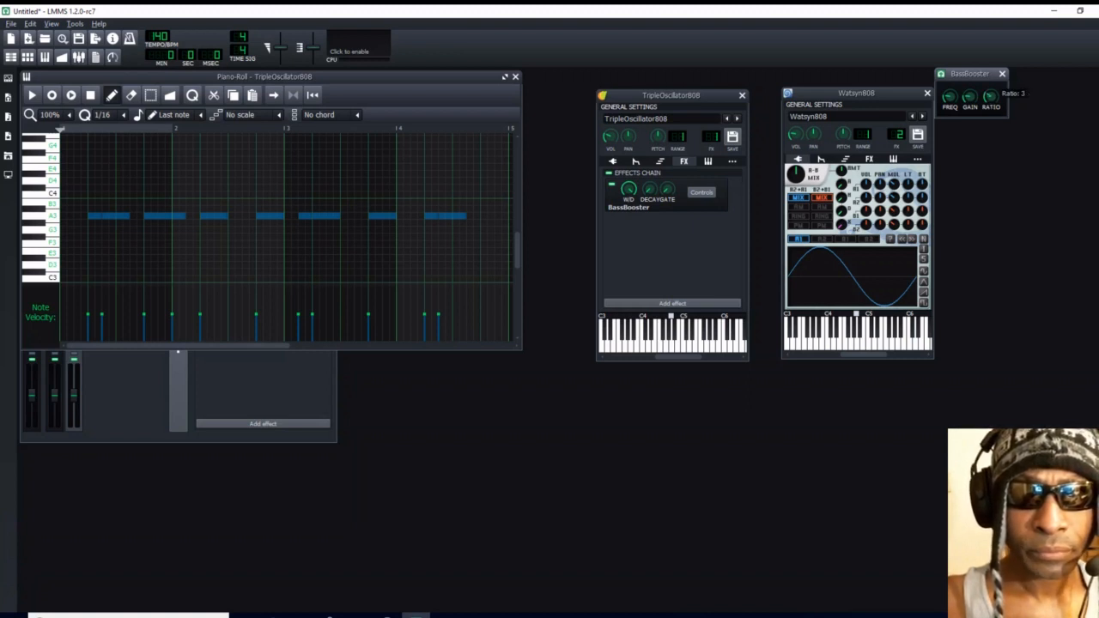
{"action": "left_click", "coordinate": [1002, 74]}
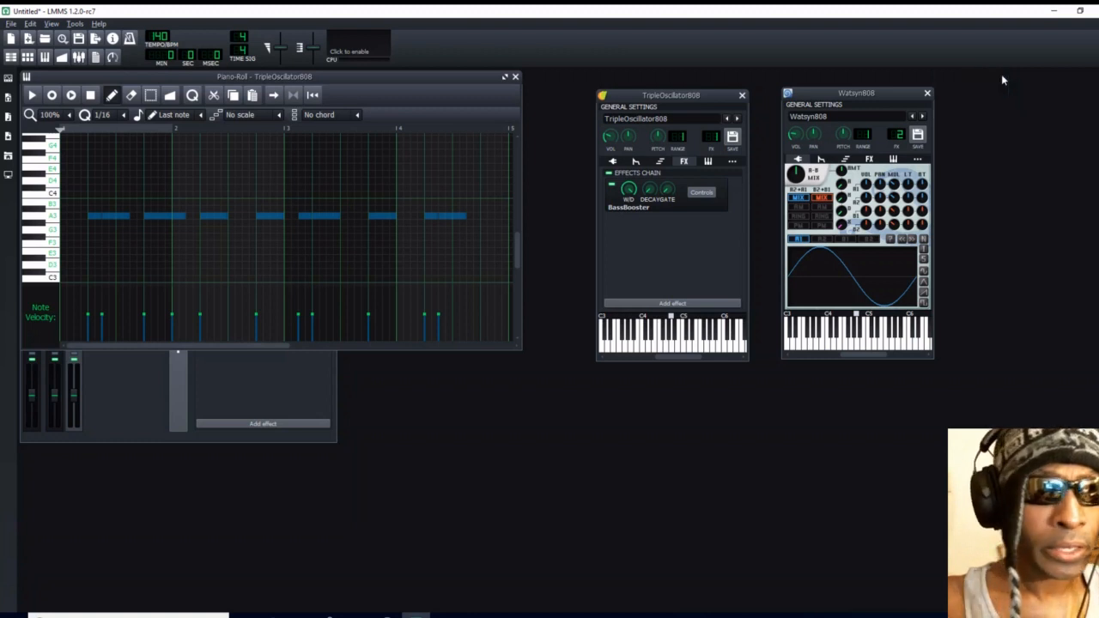
- Raise the TripleOscillator808 volume envelope amount to maximum and shorten the envelope's decay
{"action": "left_click", "coordinate": [635, 162]}
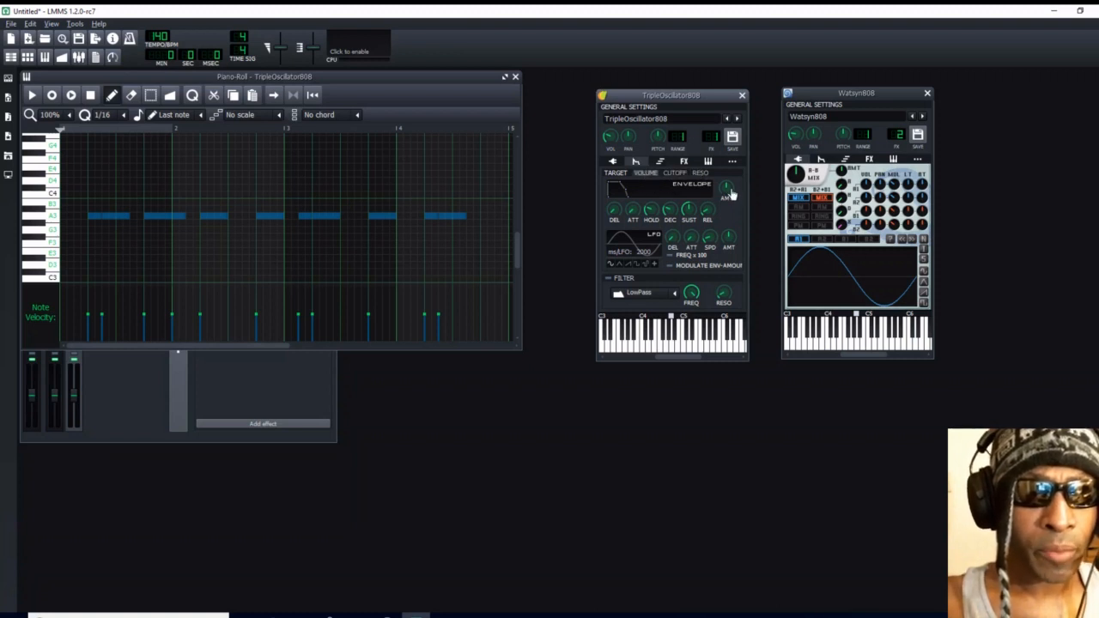
{"action": "left_click_drag", "start_coordinate": [726, 194], "coordinate": [731, 180]}
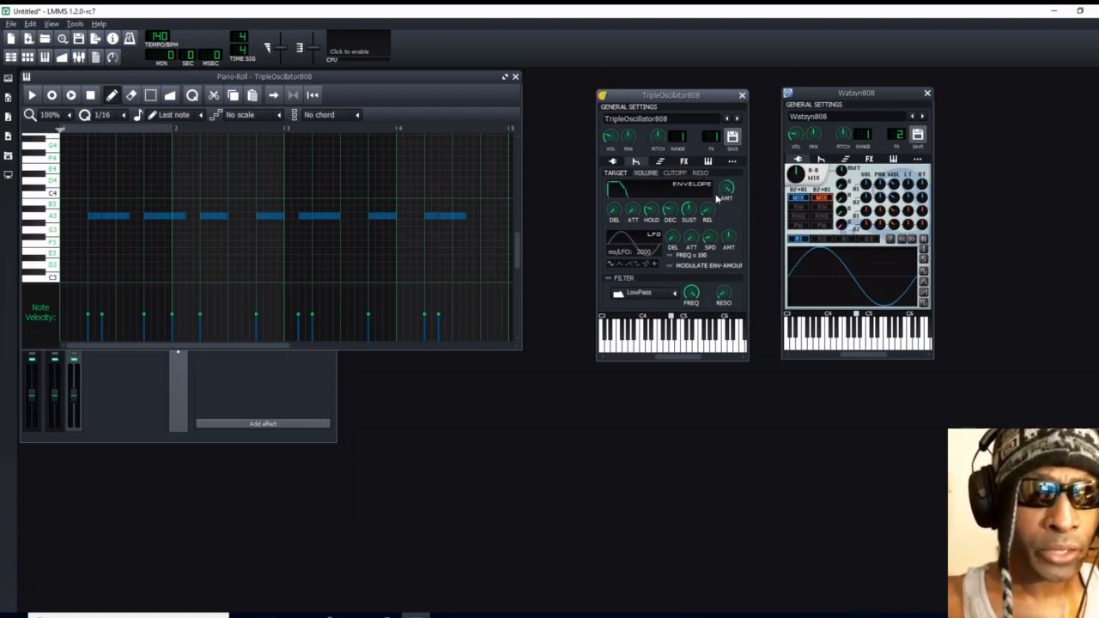
{"action": "left_click", "coordinate": [670, 213]}
{"action": "left_click_drag", "start_coordinate": [669, 213], "coordinate": [669, 216]}
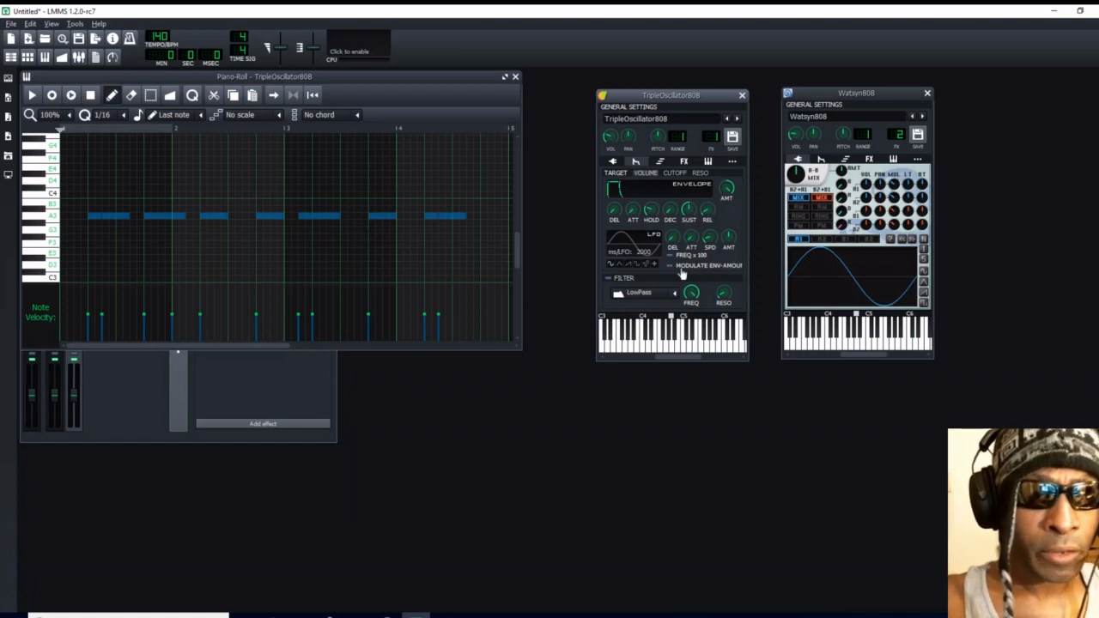
- Enable the TripleOscillator808 filter, set its type to SV LowPass, and set the cutoff frequency to 4000
{"action": "left_click", "coordinate": [608, 279]}
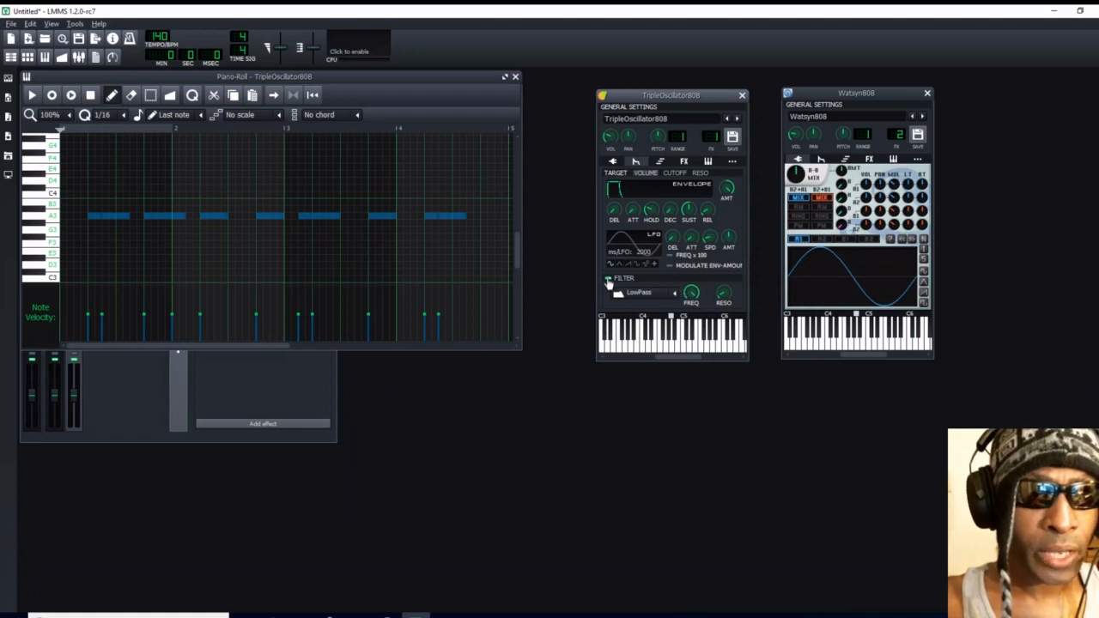
{"action": "left_click", "coordinate": [674, 293]}
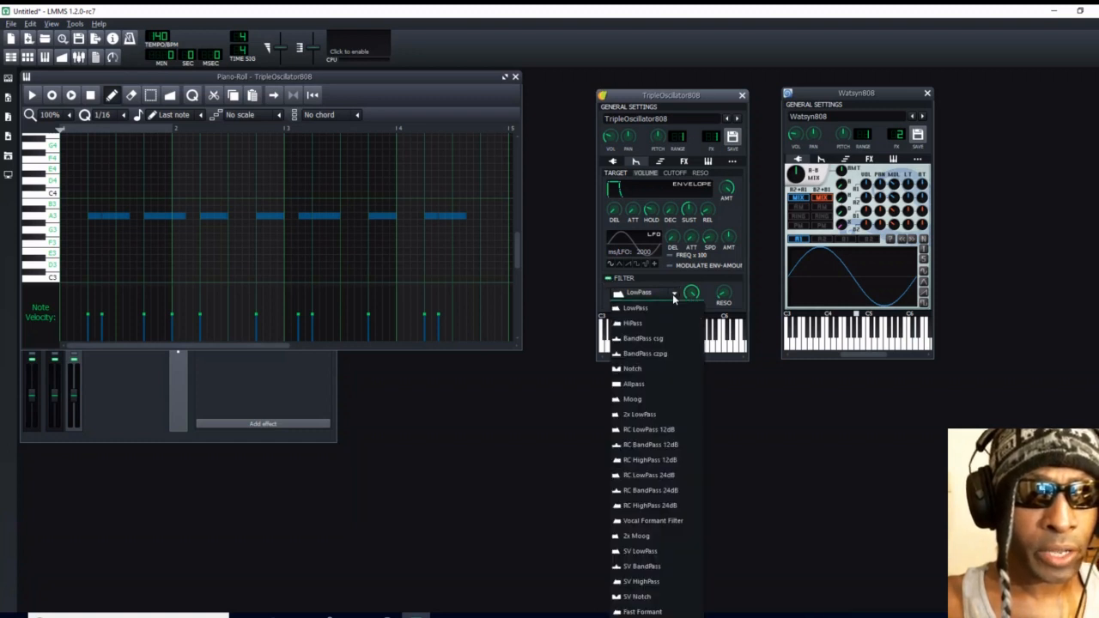
{"action": "left_click", "coordinate": [655, 552]}
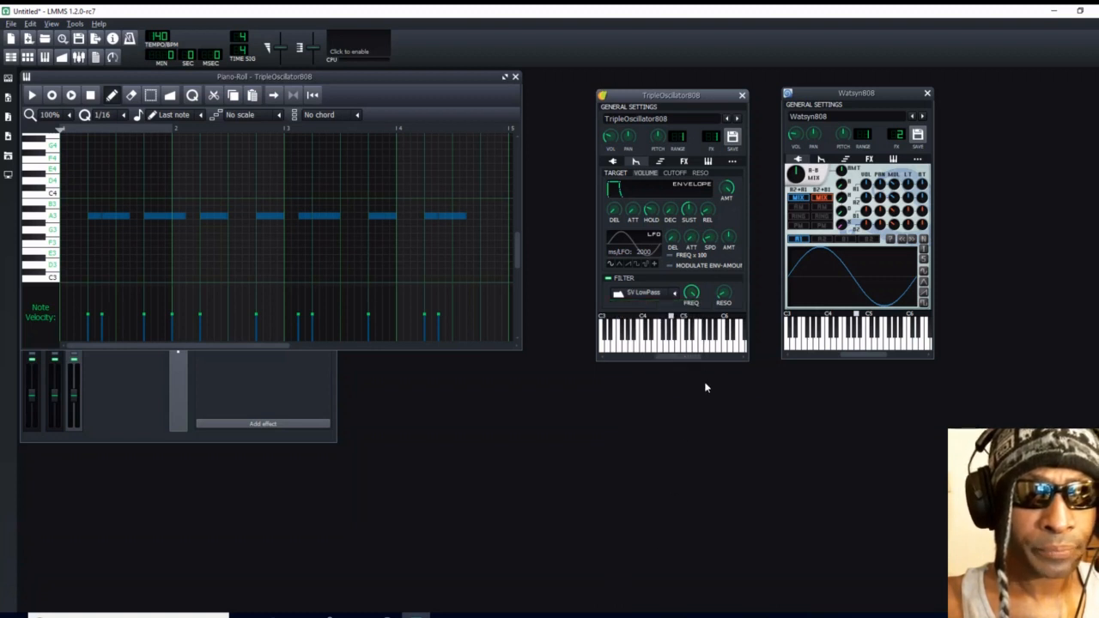
{"action": "double_click", "coordinate": [690, 295]}
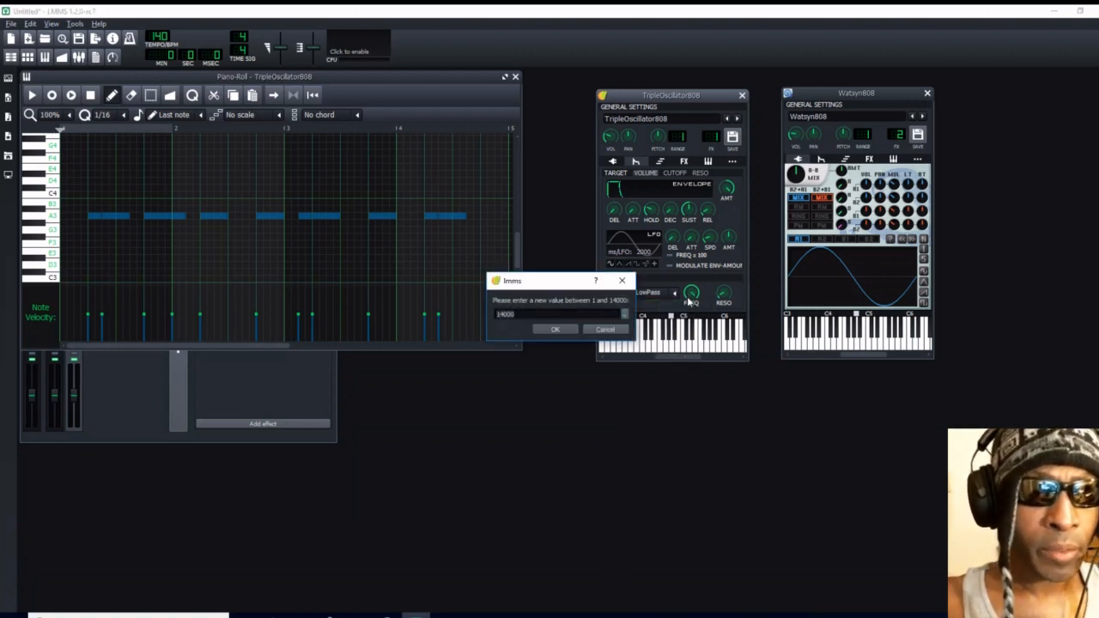
{"action": "type", "text": "4"}
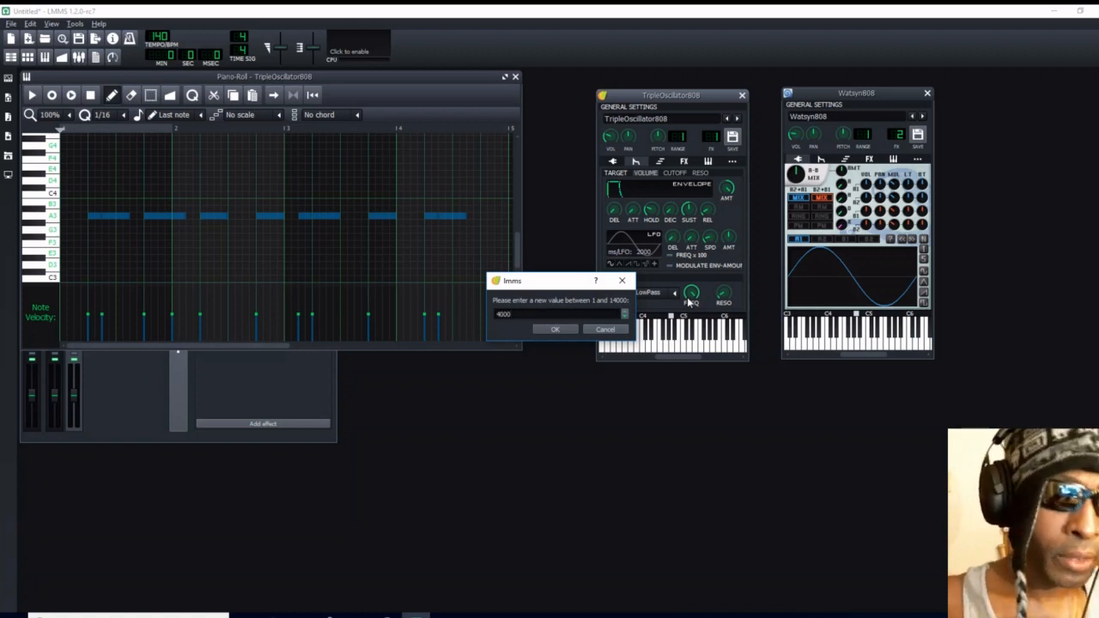
{"action": "left_click", "coordinate": [554, 329]}
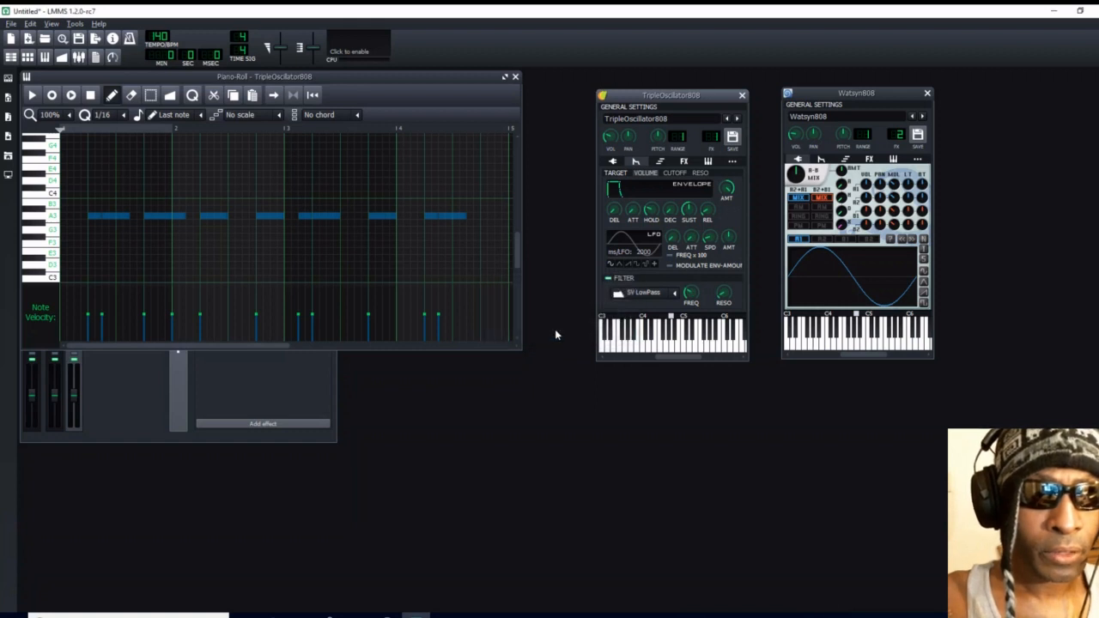
- Play the pattern twice and slightly lower the TripleOscillator808 volume during playback
{"action": "left_click", "coordinate": [32, 95]}
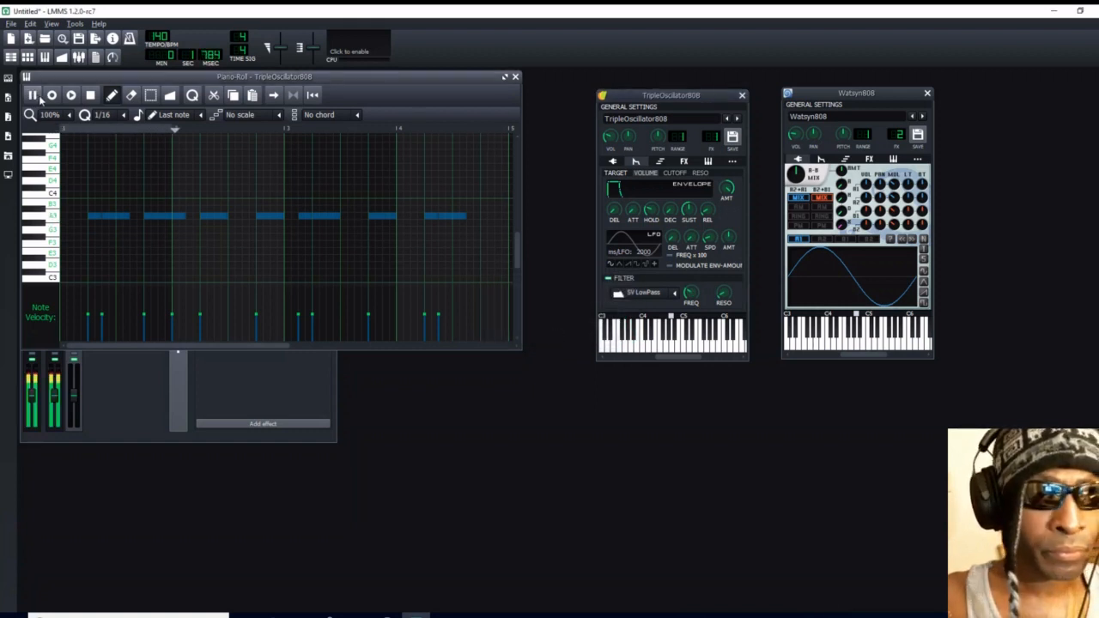
{"action": "left_click", "coordinate": [92, 96]}
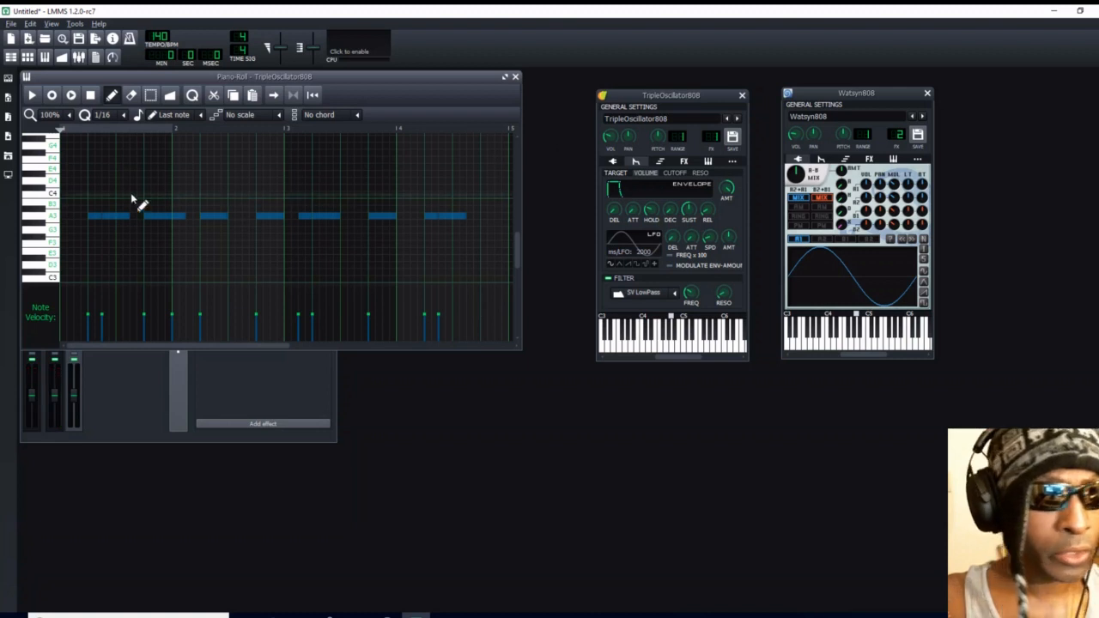
{"action": "left_click", "coordinate": [32, 95]}
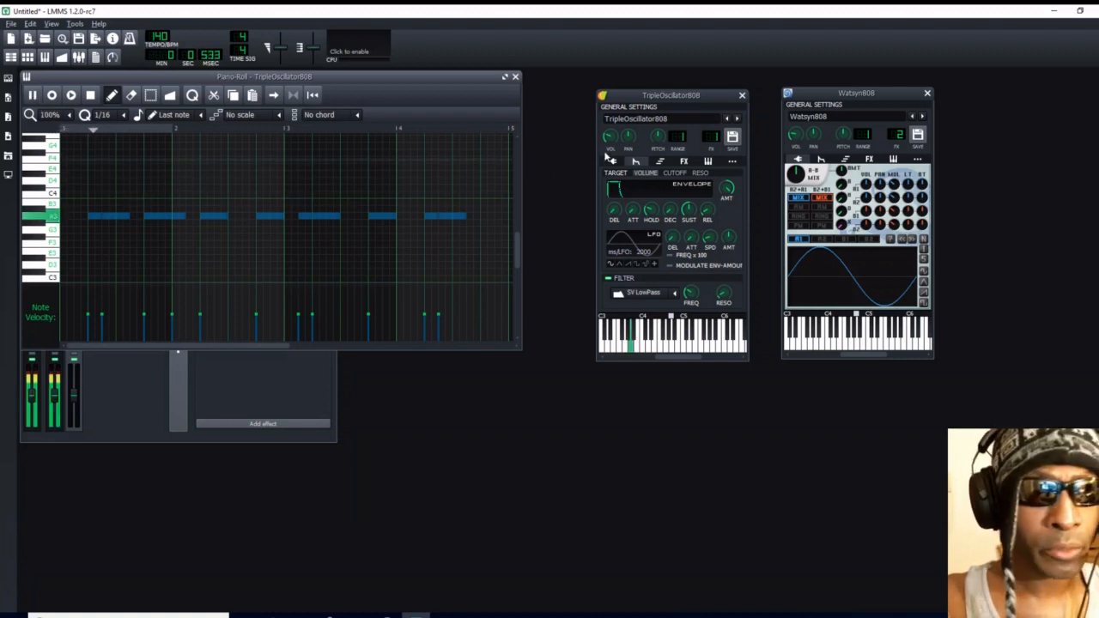
{"action": "left_click_drag", "start_coordinate": [609, 138], "coordinate": [609, 143]}
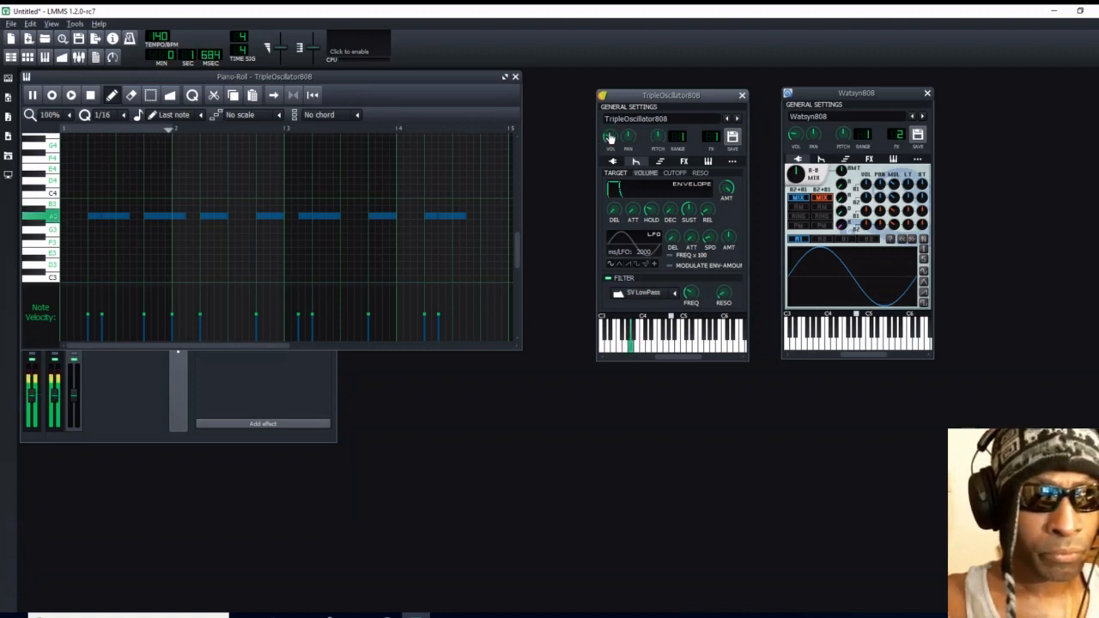
{"action": "left_click_drag", "start_coordinate": [609, 137], "coordinate": [609, 142]}
{"action": "left_click", "coordinate": [93, 97]}
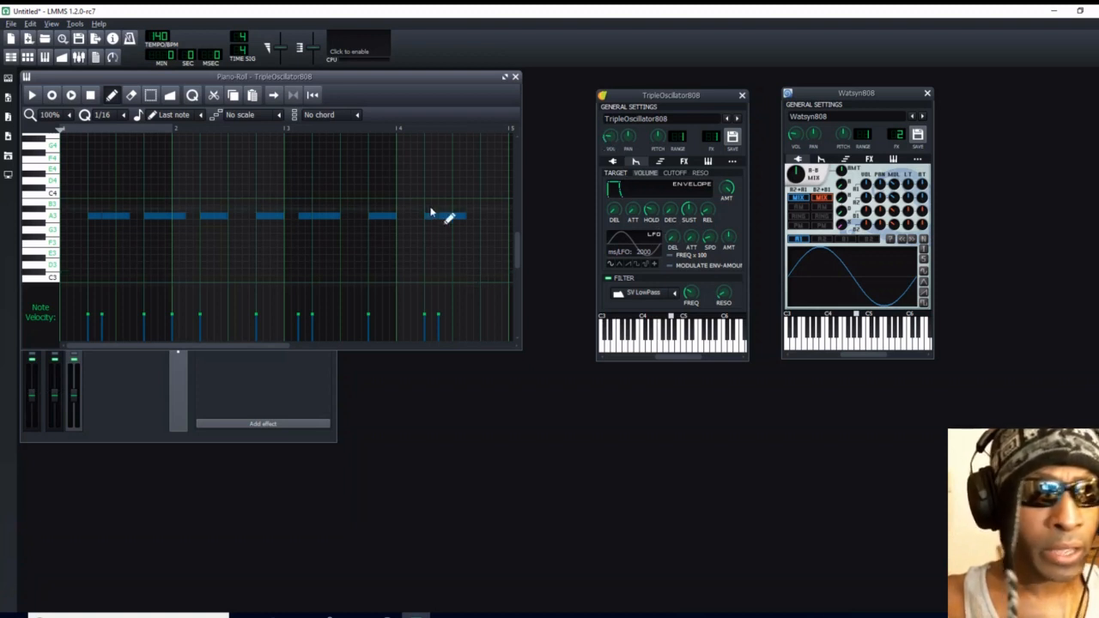
- Play the pattern and lengthen the TripleOscillator808 volume envelope's decay to about 0.1
{"action": "left_click", "coordinate": [31, 96]}
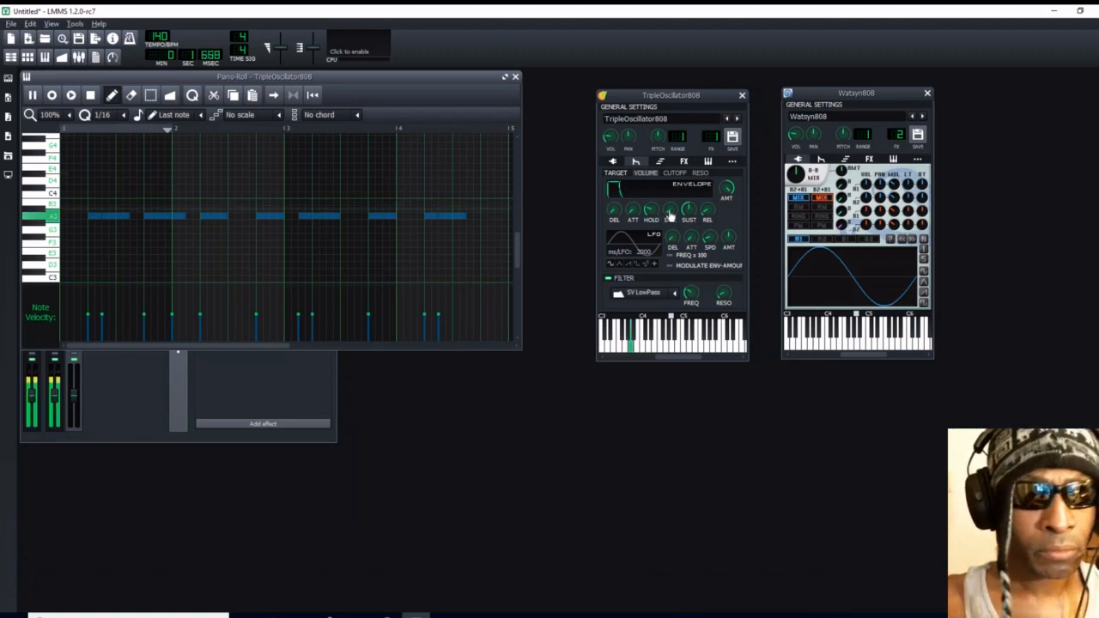
{"action": "mouse_move", "coordinate": [671, 214]}
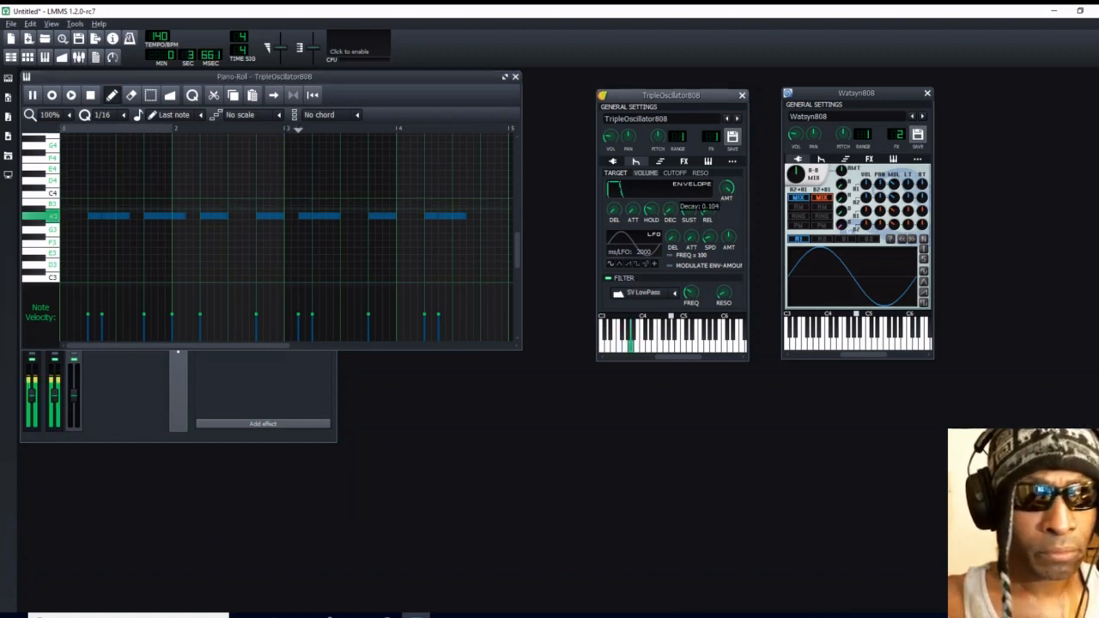
{"action": "left_click_drag", "start_coordinate": [670, 211], "coordinate": [670, 205]}
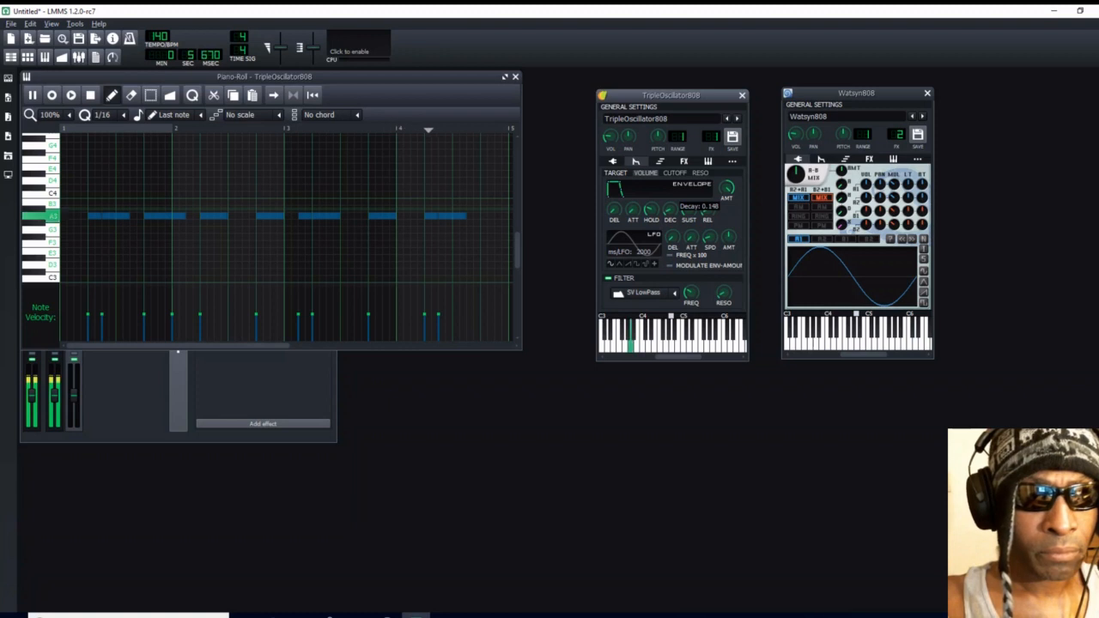
- Stop playback and add the Calf Reverb LADSPA effect to the TripleOscillator808 effects chain
{"action": "left_click", "coordinate": [89, 95]}
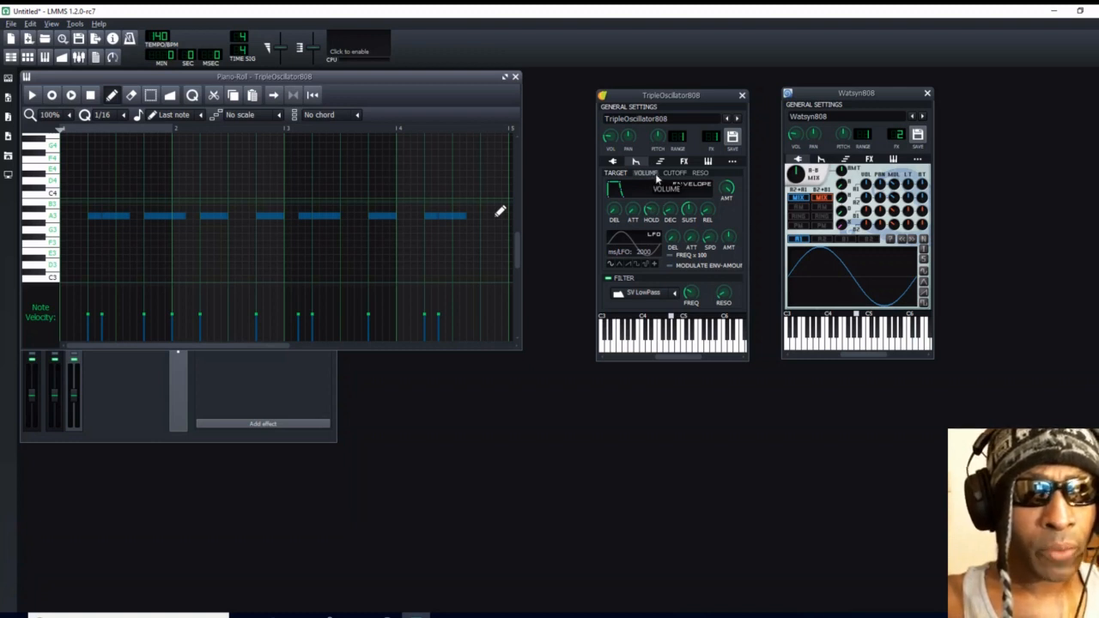
{"action": "left_click", "coordinate": [685, 159]}
{"action": "left_click", "coordinate": [683, 162]}
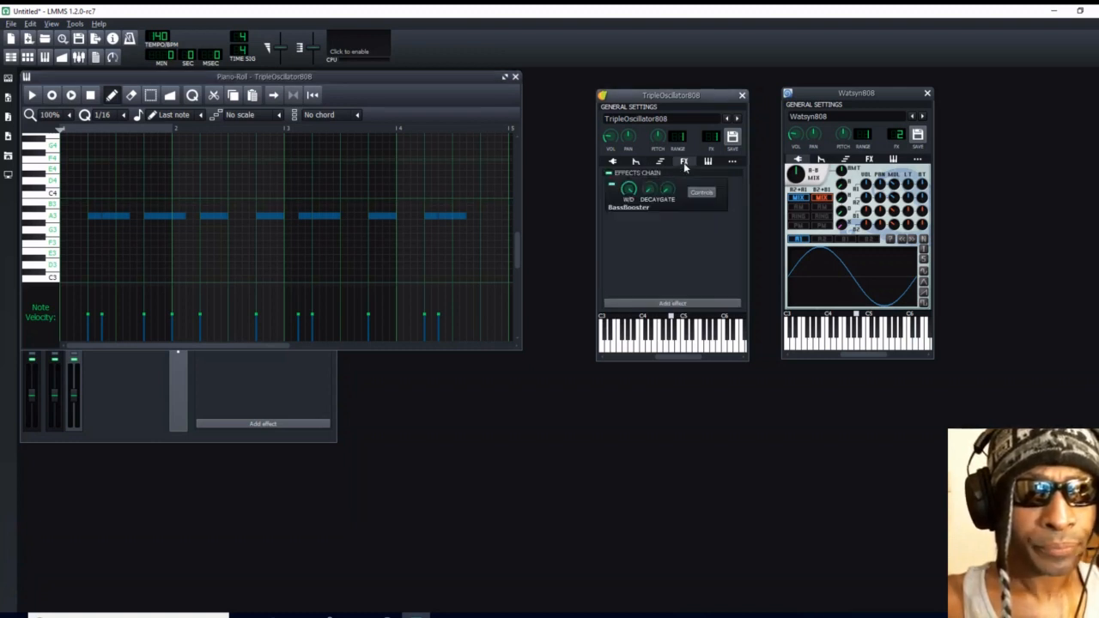
{"action": "left_click", "coordinate": [672, 303]}
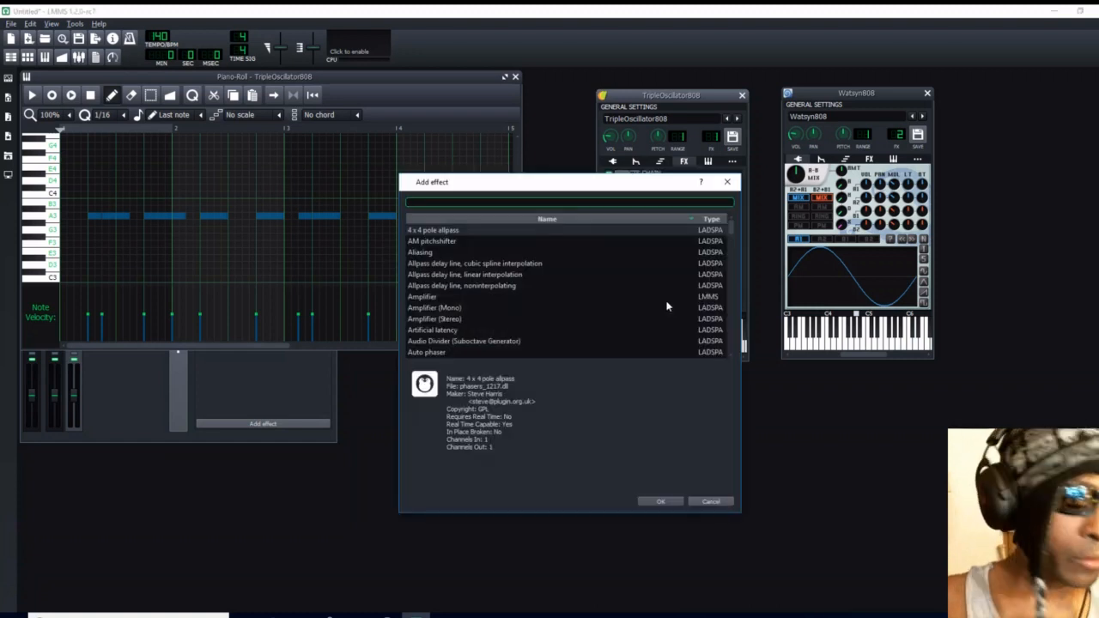
{"action": "type", "text": "rever"}
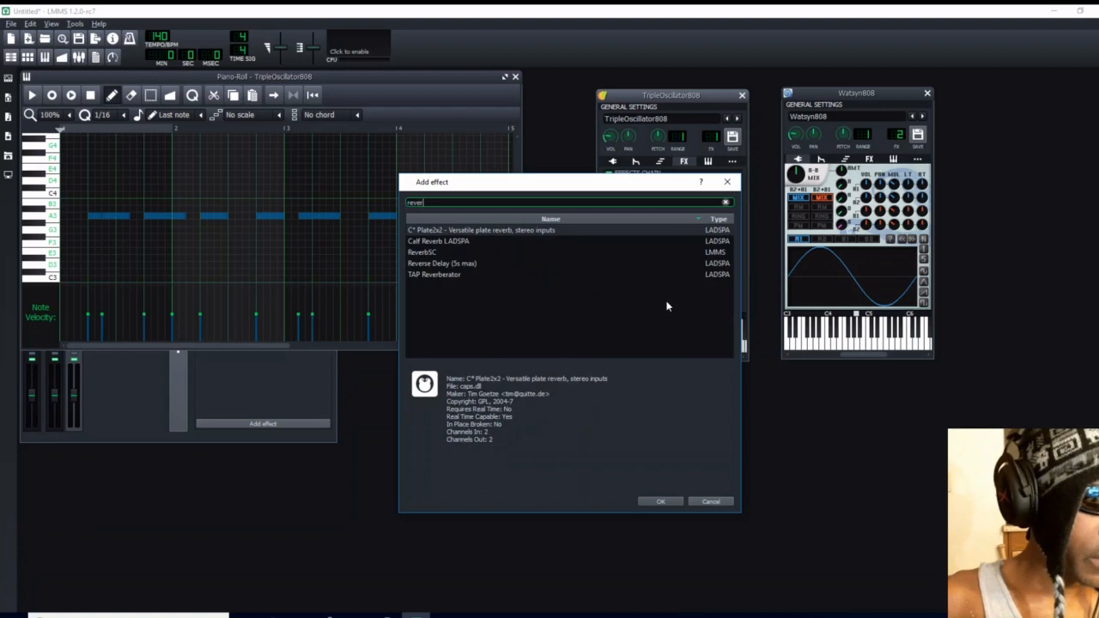
{"action": "type", "text": "b"}
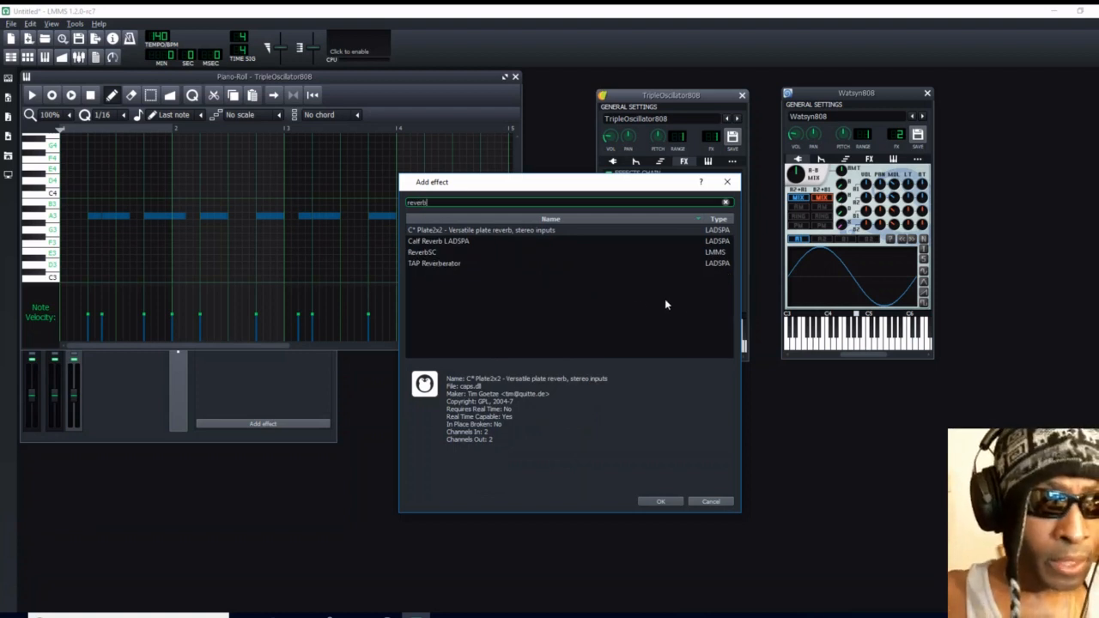
{"action": "left_click", "coordinate": [466, 243]}
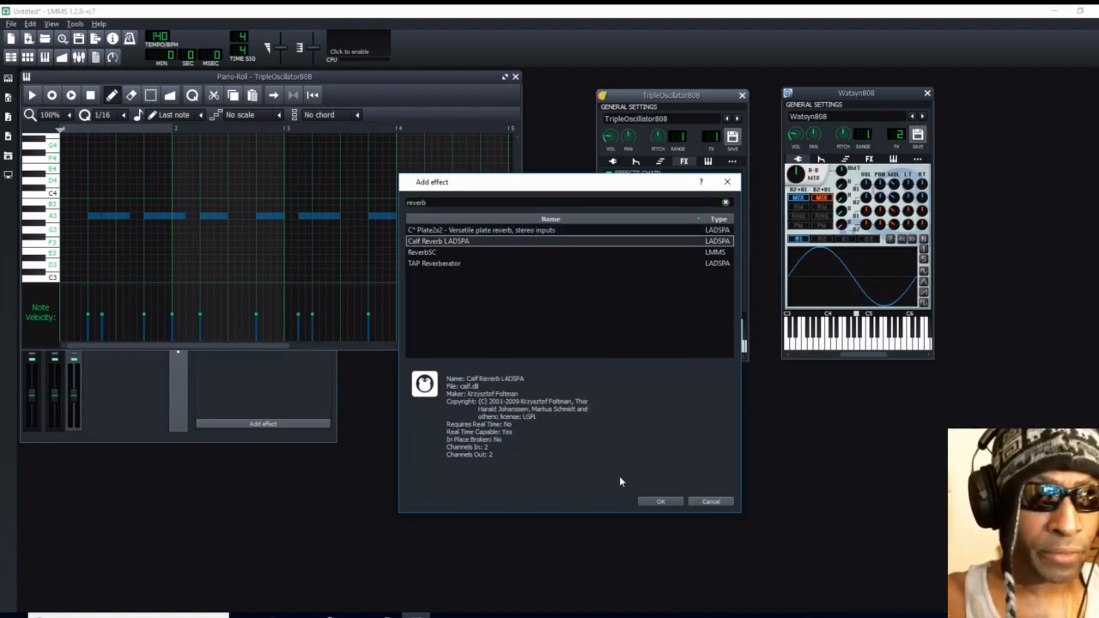
{"action": "left_click", "coordinate": [659, 501]}
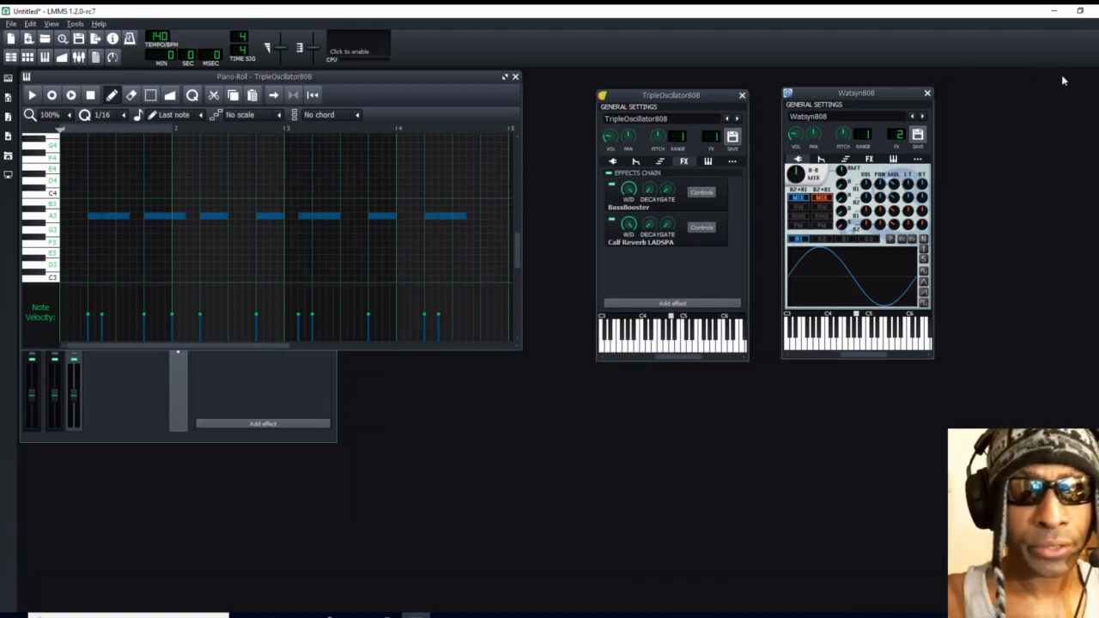
- Play the TripleOscillator808 pattern to hear it with the reverb, and stop playback
{"action": "left_click", "coordinate": [1059, 75]}
{"action": "left_click", "coordinate": [37, 96]}
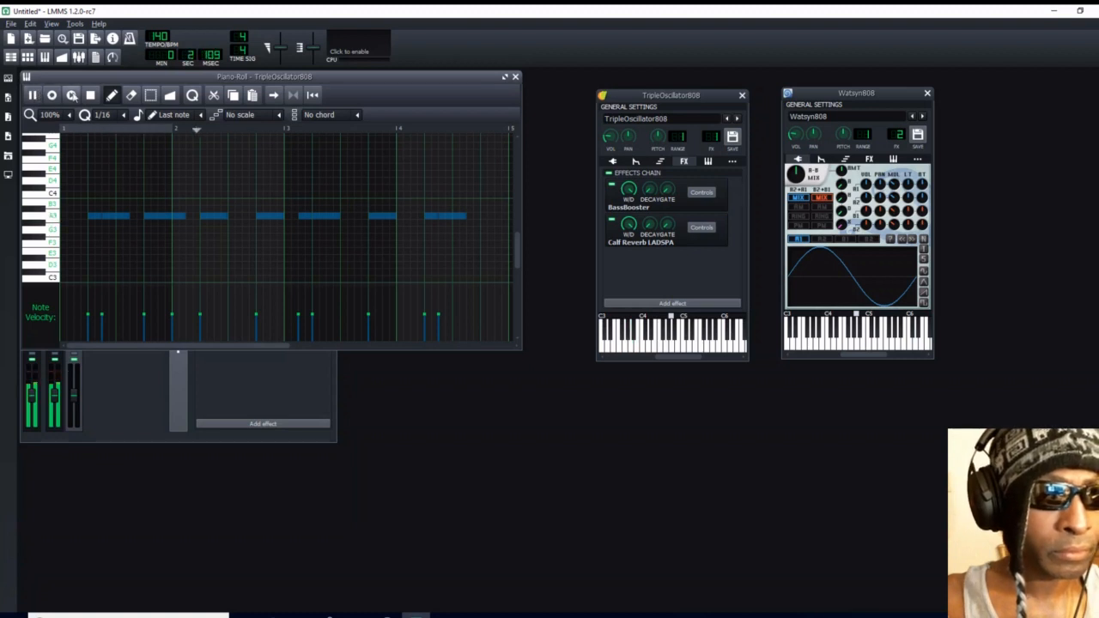
{"action": "left_click", "coordinate": [90, 96]}
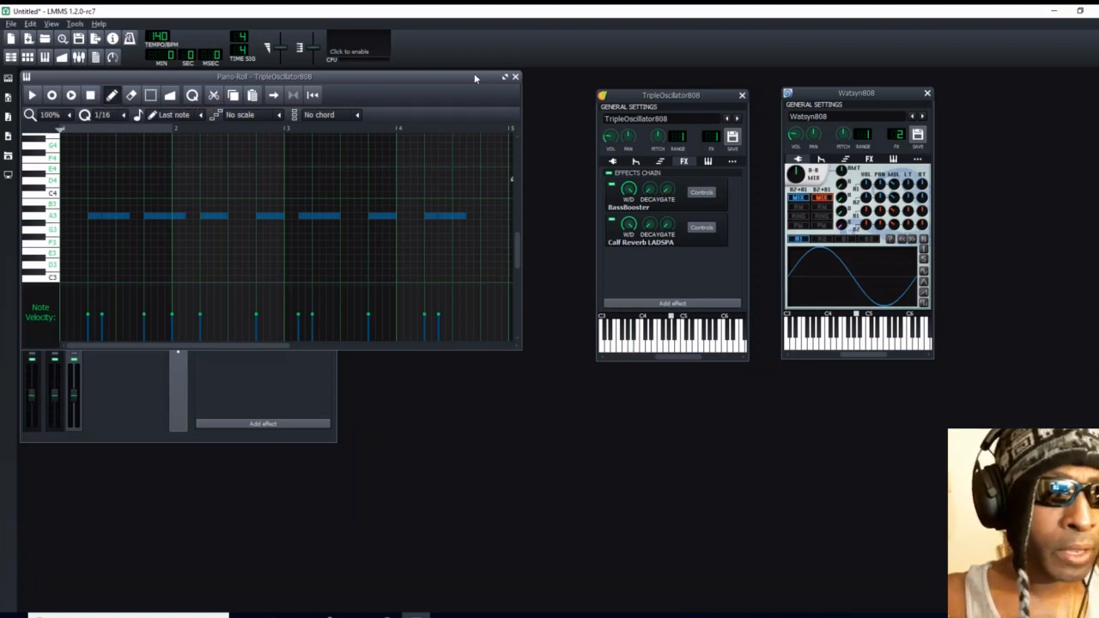
- Copy the TripleOscillator808 pattern to the start of the Watsyn808 track and move both instrument windows next to the Song-Editor
{"action": "left_click", "coordinate": [514, 77]}
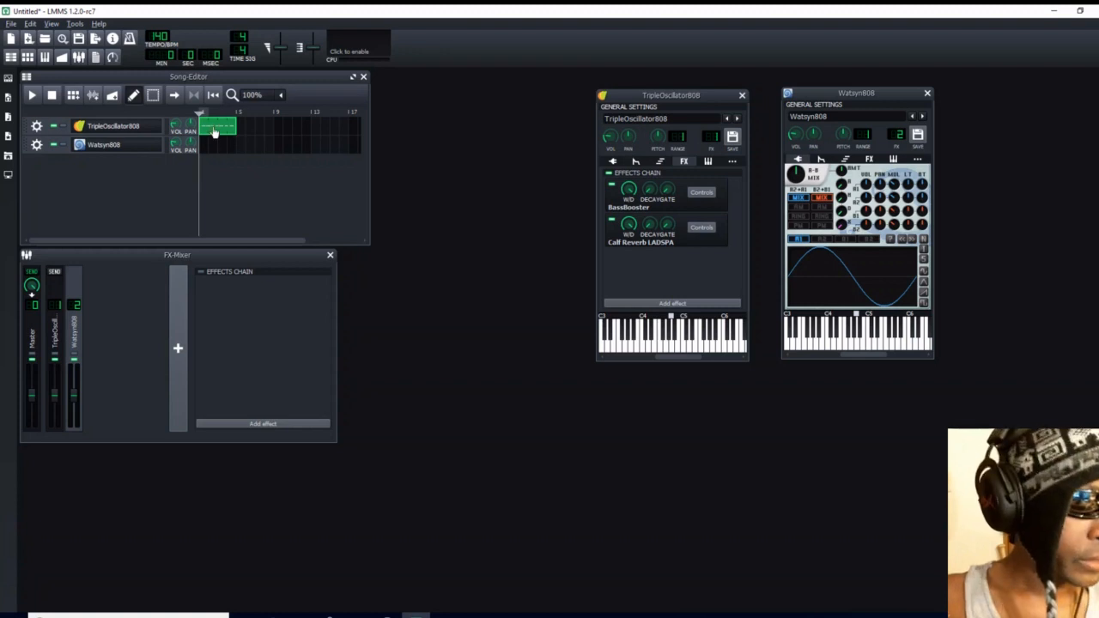
{"action": "left_click_drag", "start_coordinate": [215, 131], "coordinate": [206, 151]}
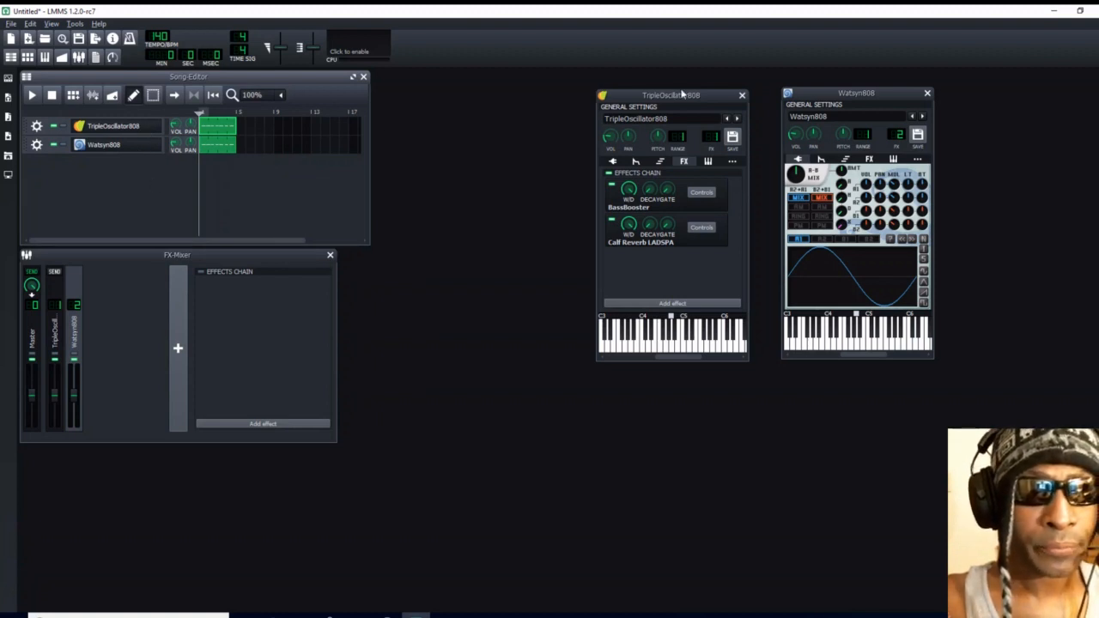
{"action": "left_click_drag", "start_coordinate": [709, 96], "coordinate": [502, 74]}
{"action": "left_click_drag", "start_coordinate": [833, 99], "coordinate": [610, 88]}
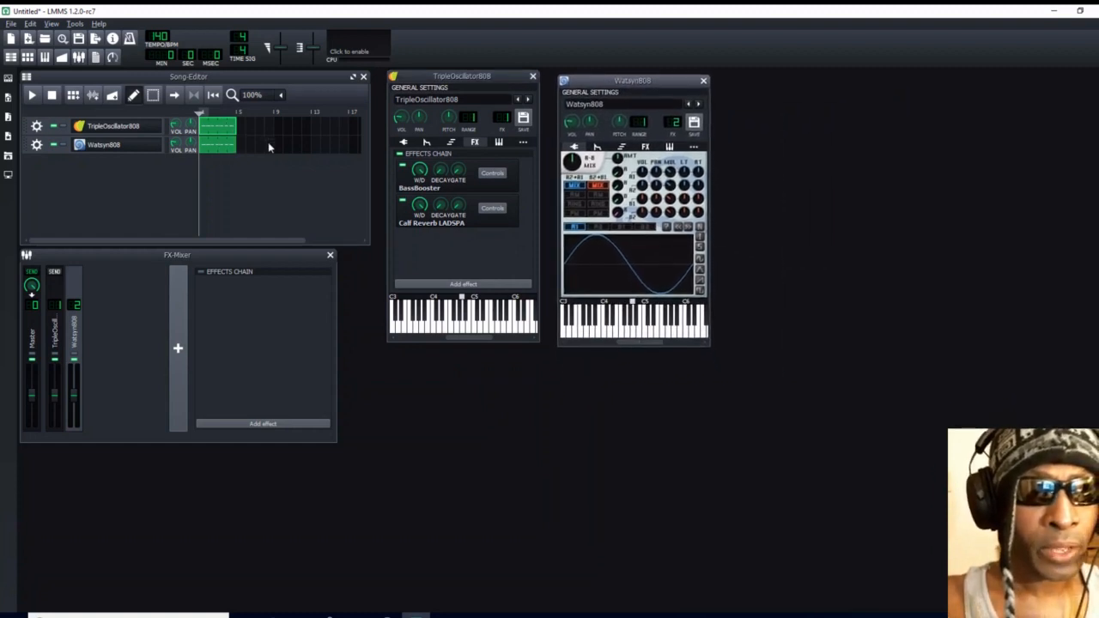
- Examine the TripleOscillator808 envelope and oscillator settings, and the waveforms and volume controls of Watsyn808 oscillators A1, A2, B1 and B2
{"action": "left_click", "coordinate": [427, 142]}
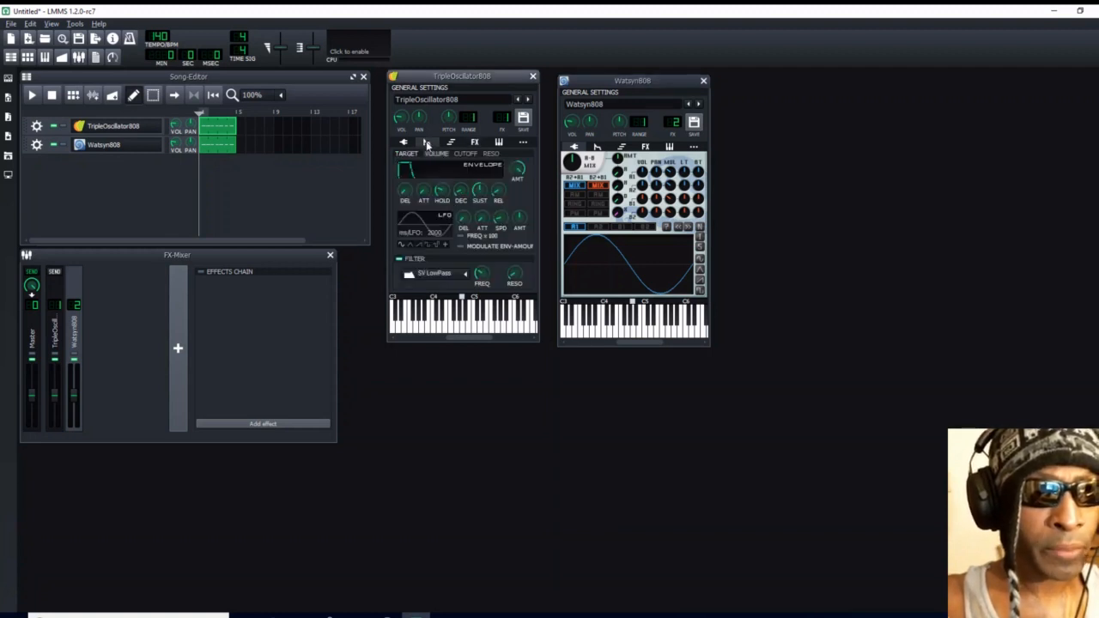
{"action": "left_click", "coordinate": [403, 143]}
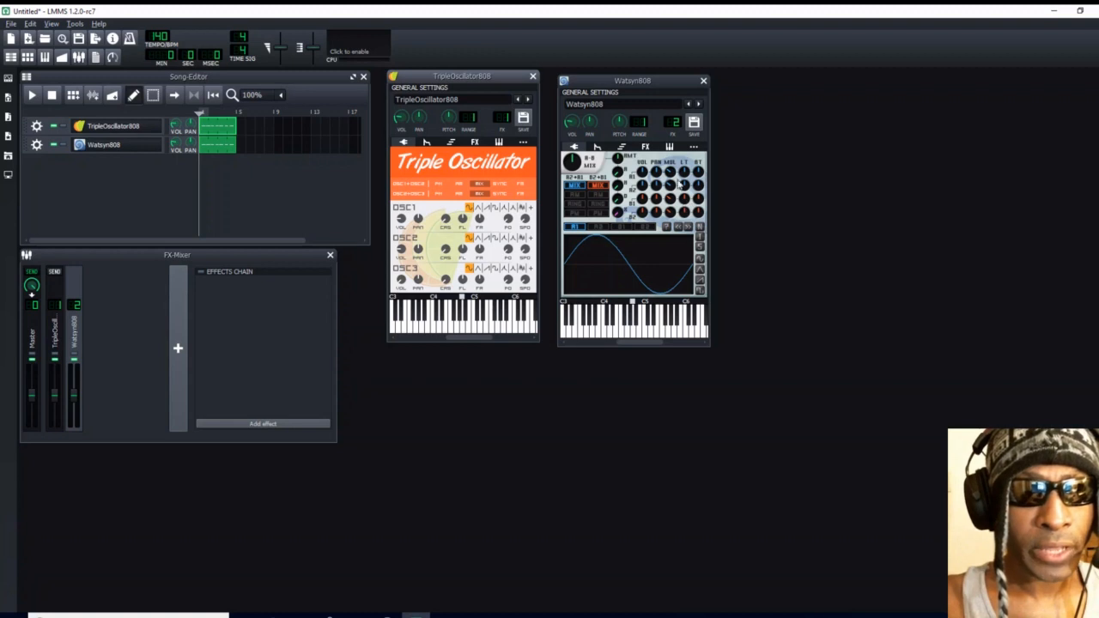
{"action": "left_click", "coordinate": [601, 229]}
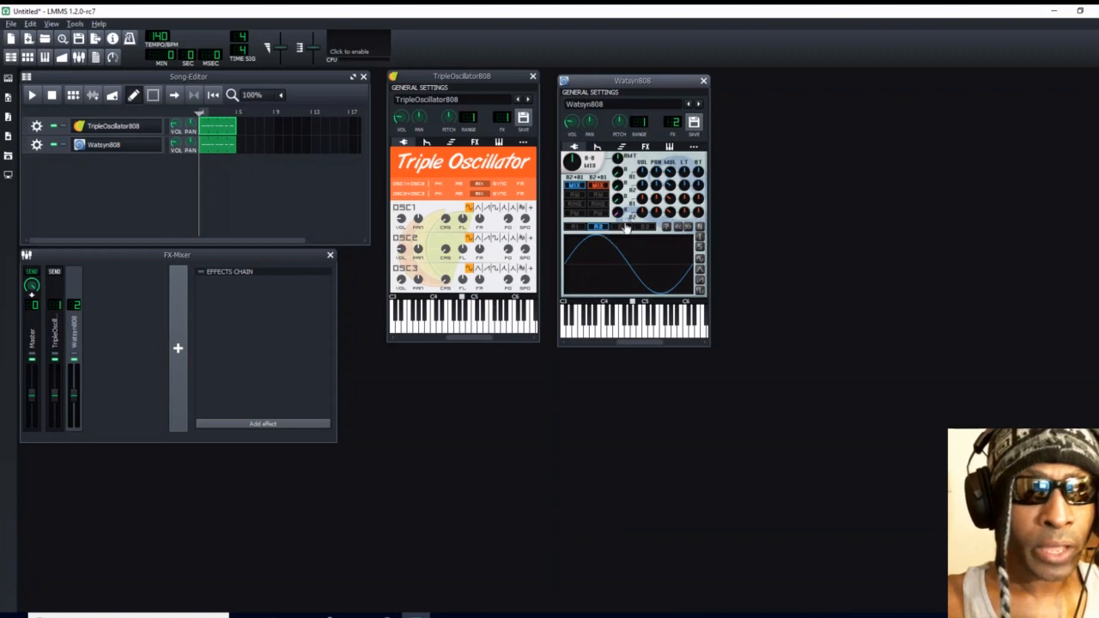
{"action": "left_click", "coordinate": [622, 226]}
{"action": "left_click", "coordinate": [646, 228]}
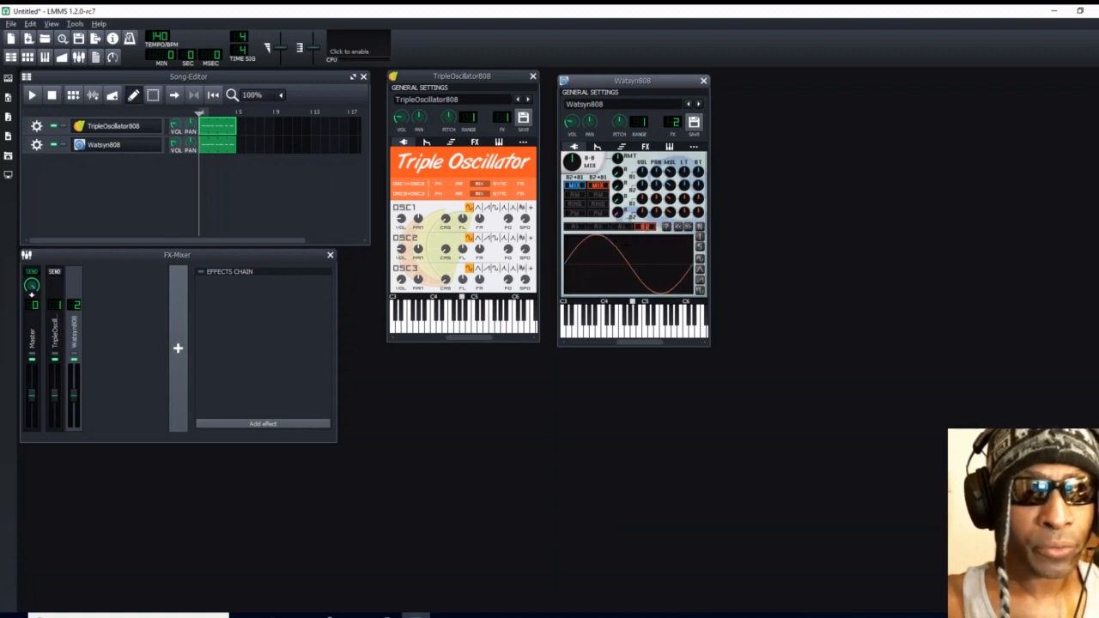
{"action": "left_click", "coordinate": [575, 227]}
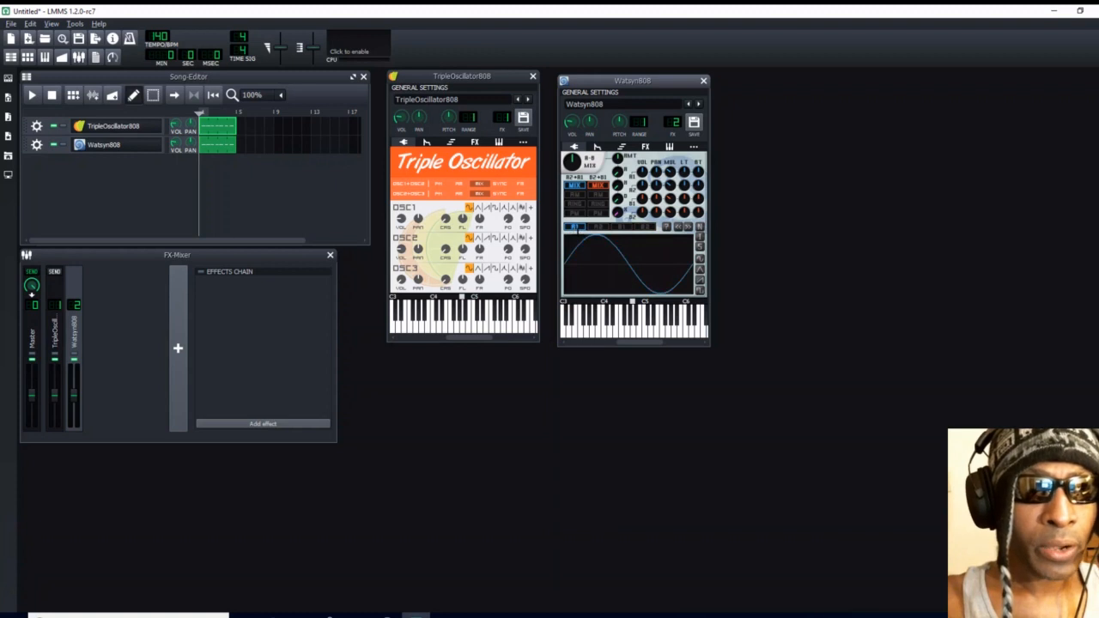
{"action": "left_click", "coordinate": [599, 230]}
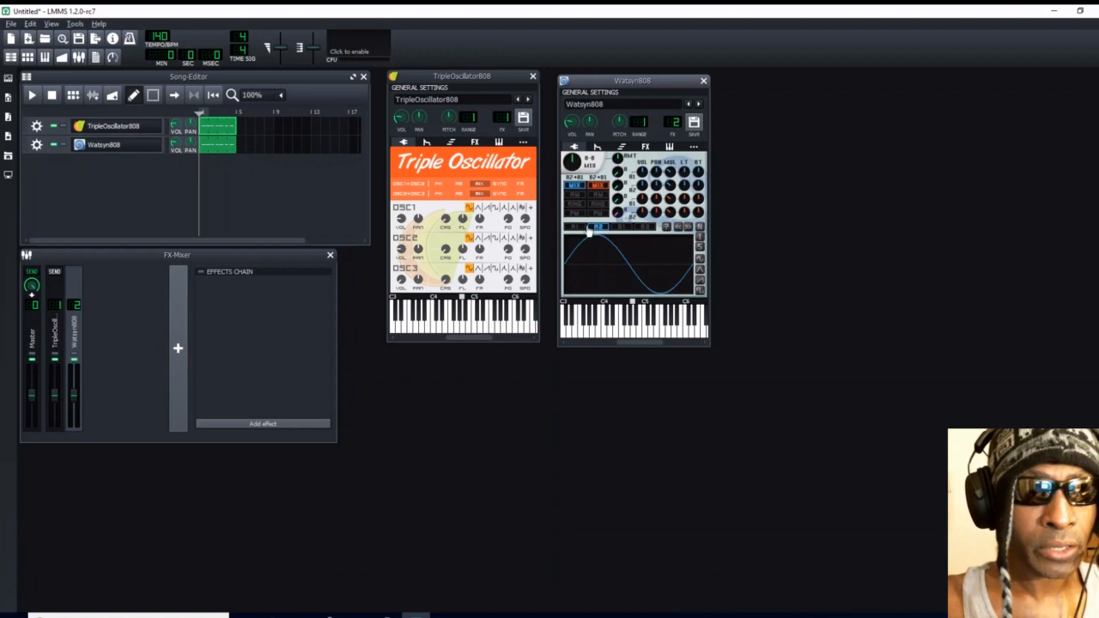
{"action": "left_click", "coordinate": [643, 228]}
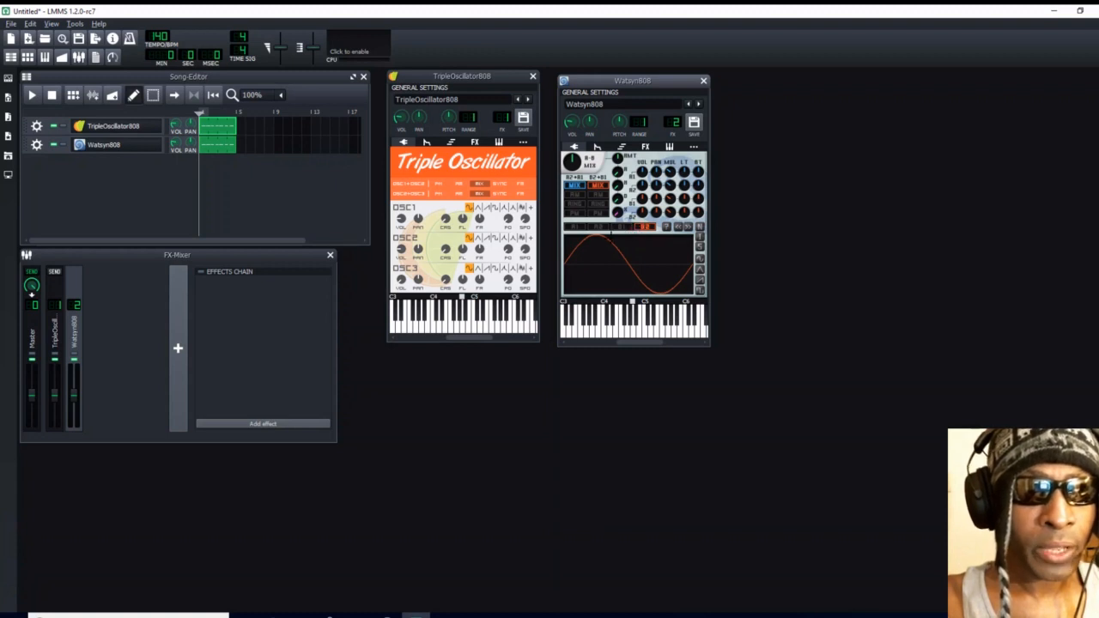
{"action": "left_click", "coordinate": [575, 227]}
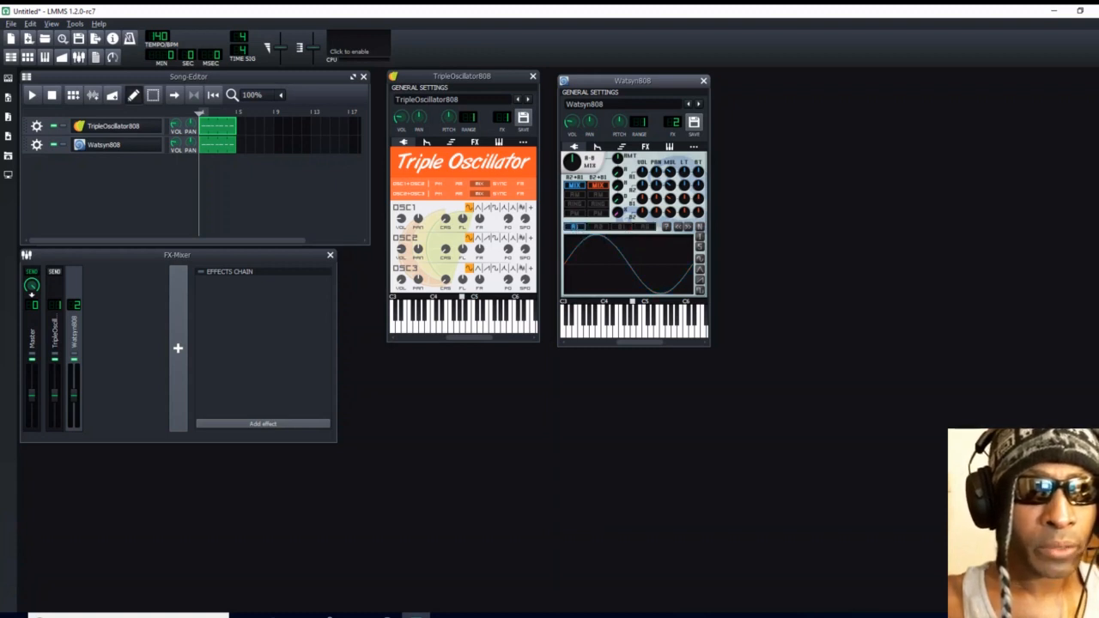
{"action": "left_click", "coordinate": [597, 227]}
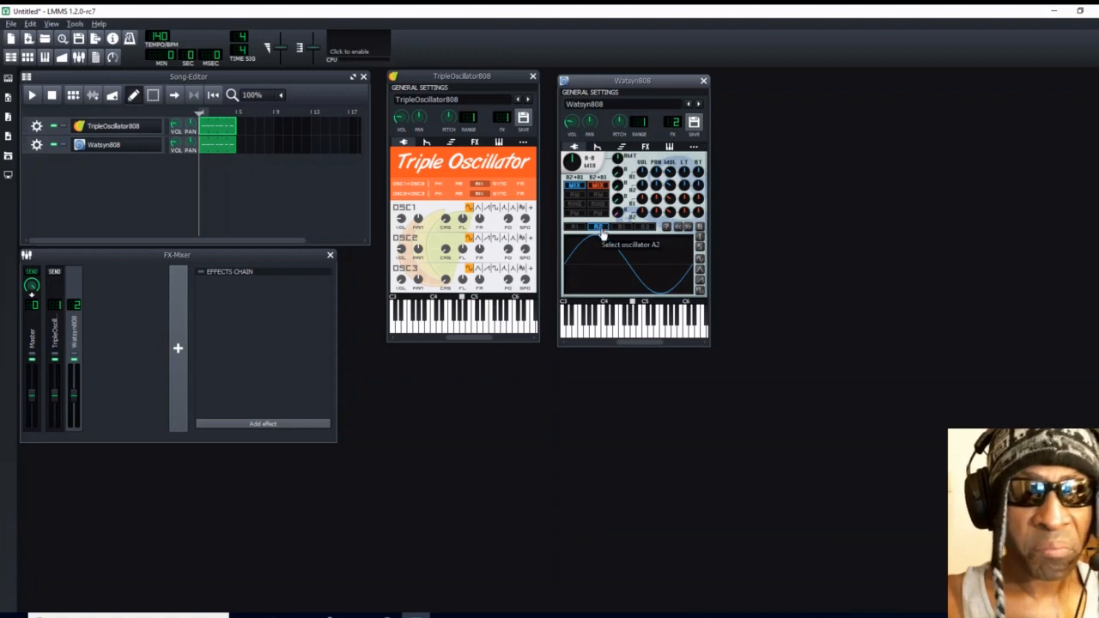
{"action": "left_click", "coordinate": [620, 228]}
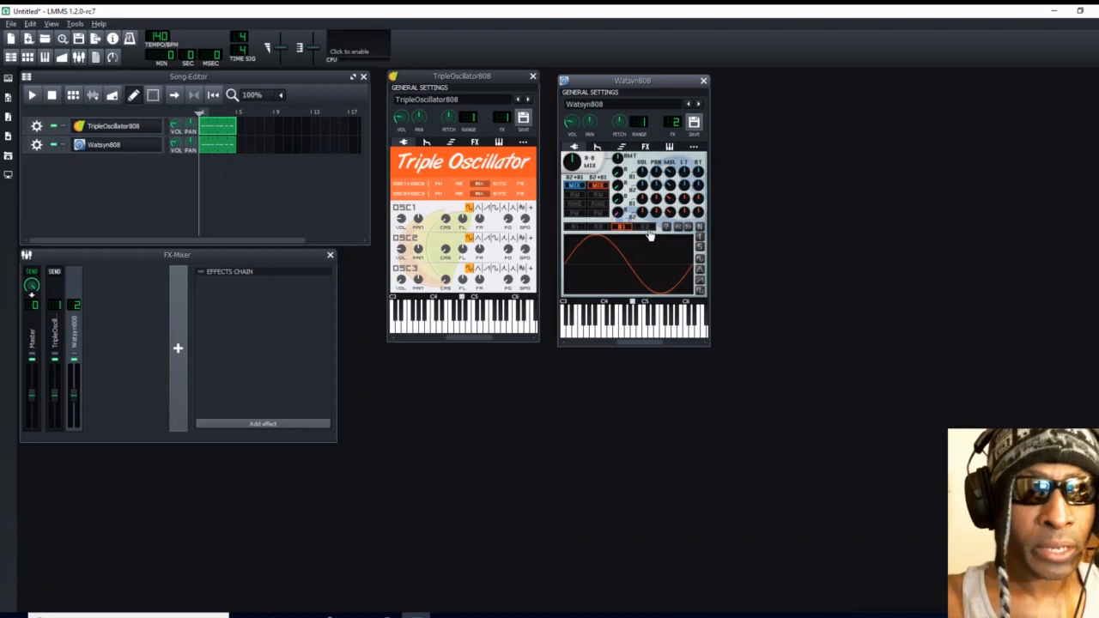
{"action": "left_click", "coordinate": [646, 230]}
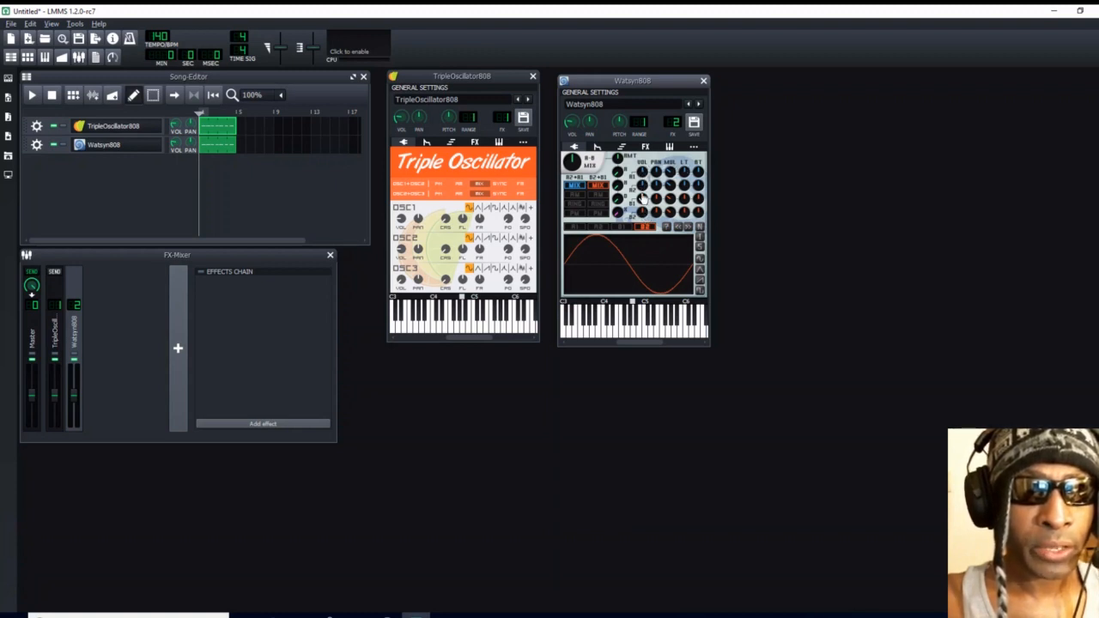
{"action": "left_click_drag", "start_coordinate": [644, 188], "coordinate": [639, 202]}
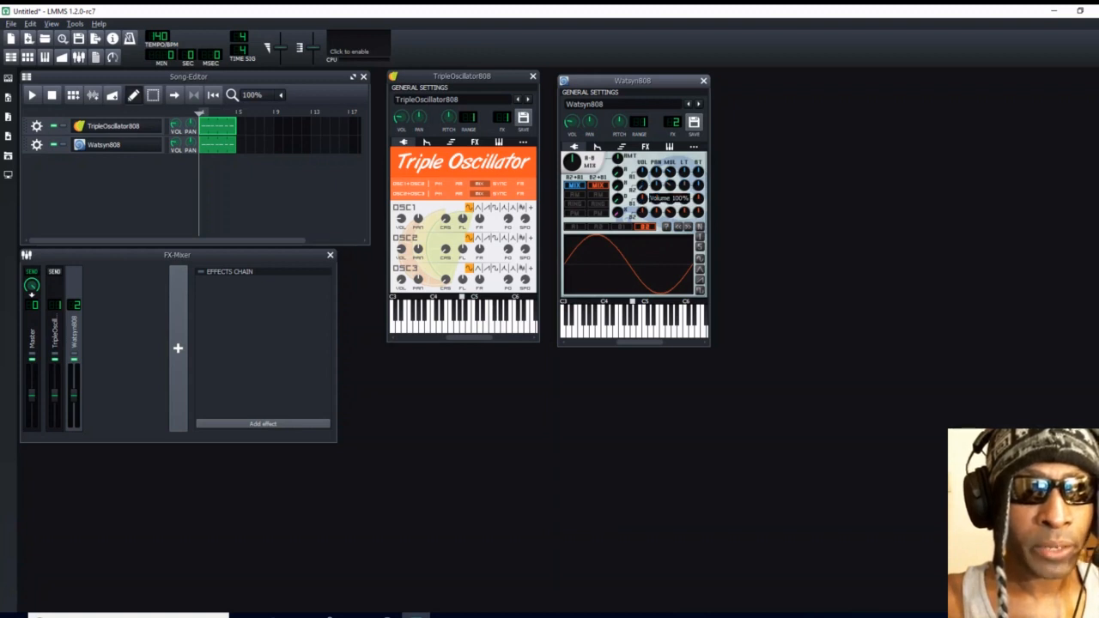
{"action": "left_click_drag", "start_coordinate": [644, 199], "coordinate": [645, 215]}
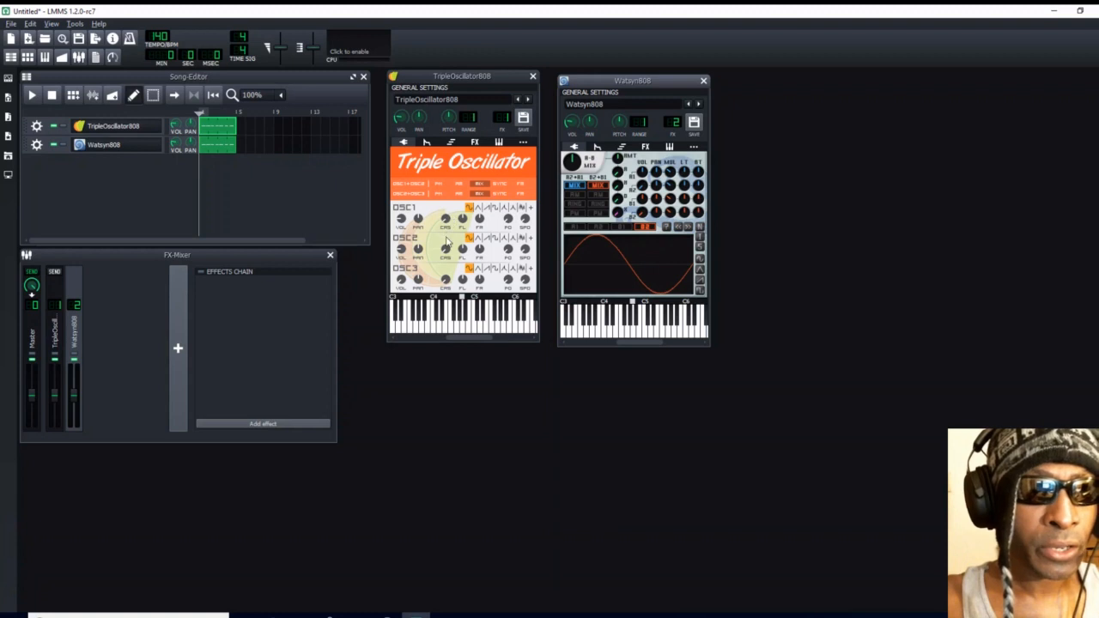
{"action": "left_click", "coordinate": [445, 220]}
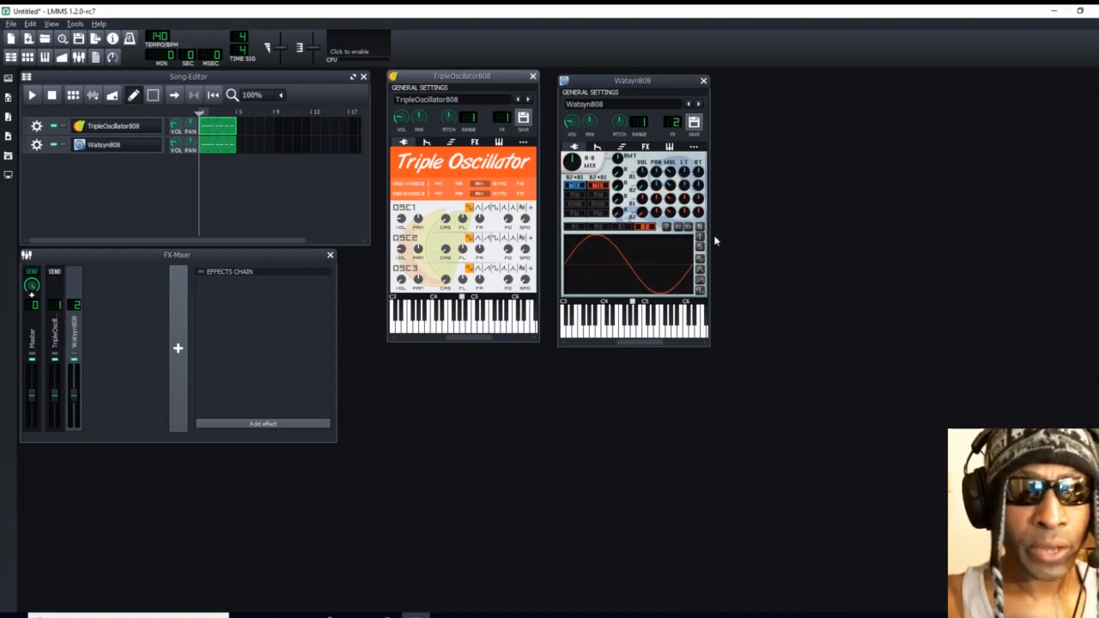
- Set the left and right detune values of the Watsyn808 oscillators to -24
{"action": "double_click", "coordinate": [684, 173]}
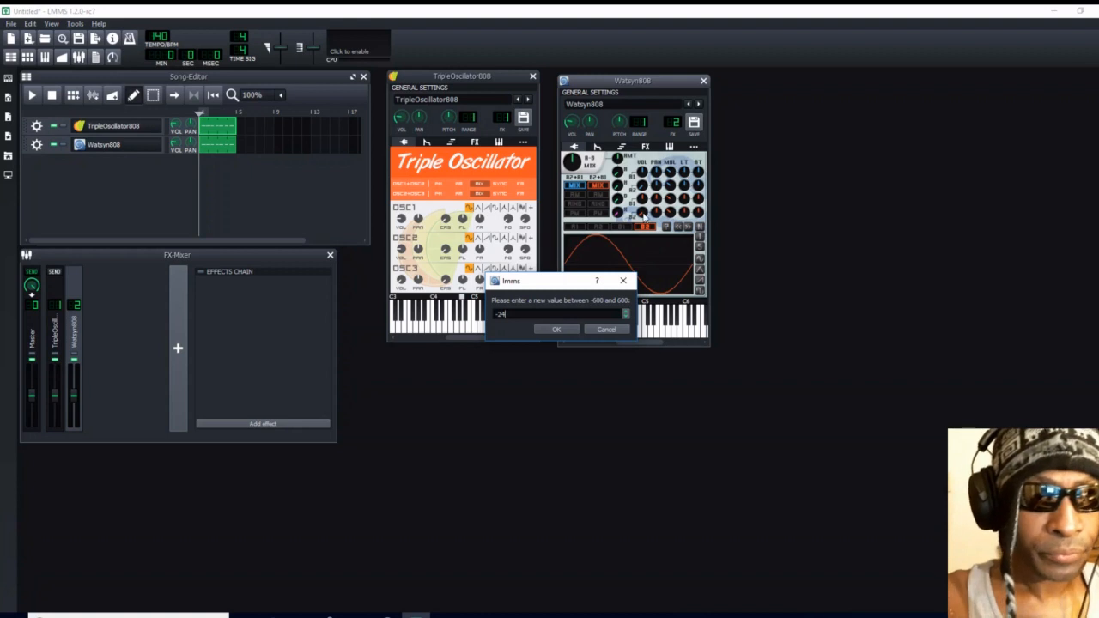
{"action": "left_click", "coordinate": [555, 329]}
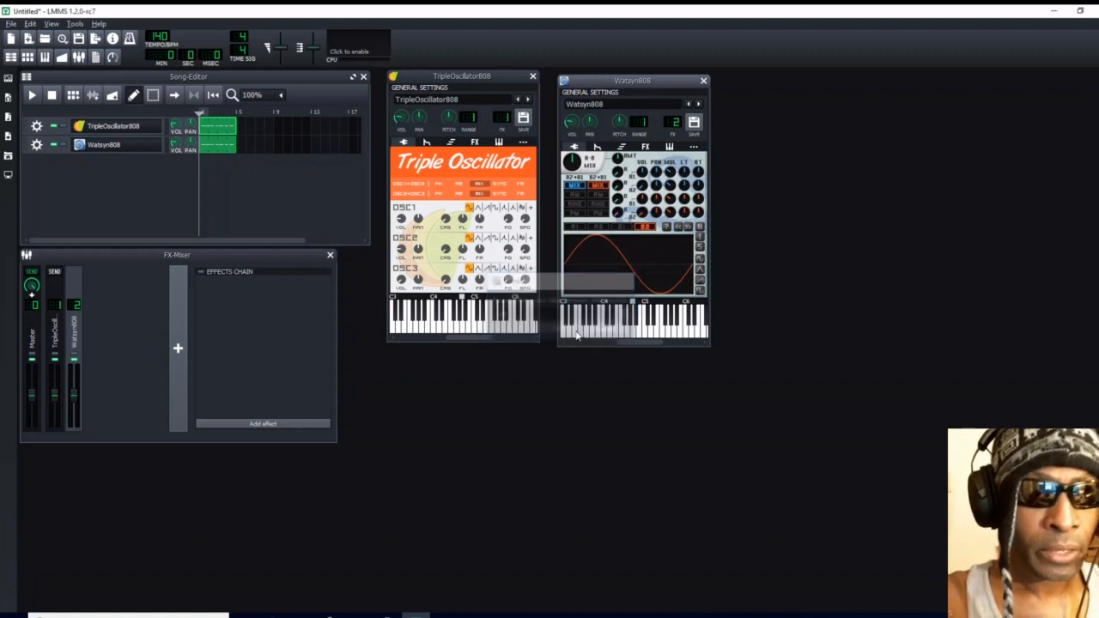
{"action": "double_click", "coordinate": [698, 172]}
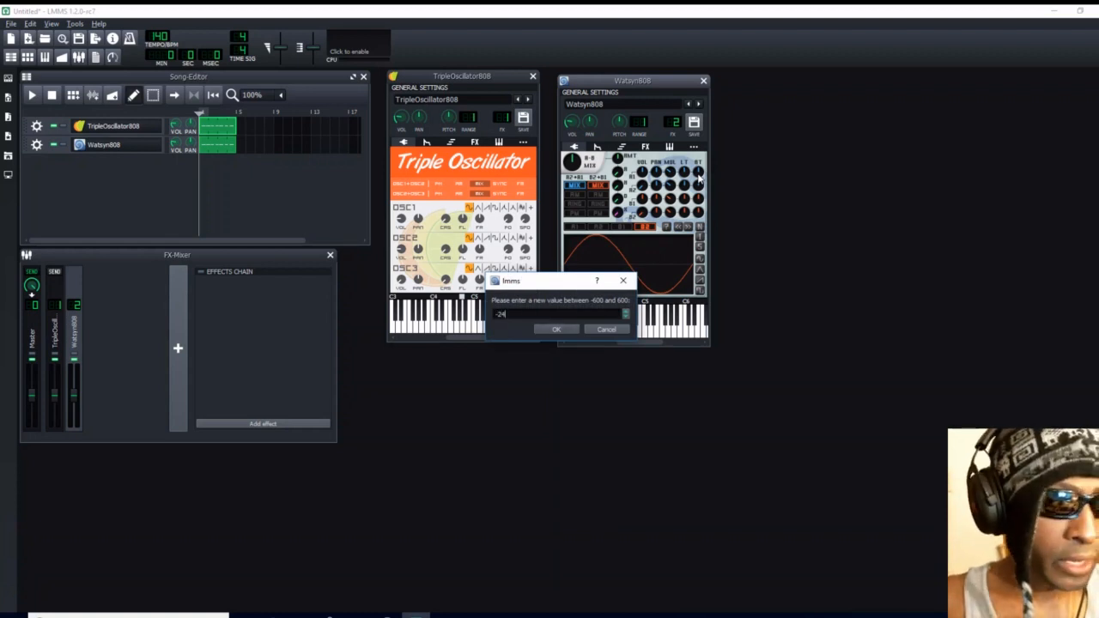
{"action": "type", "text": "-24"}
{"action": "key", "text": "Return"}
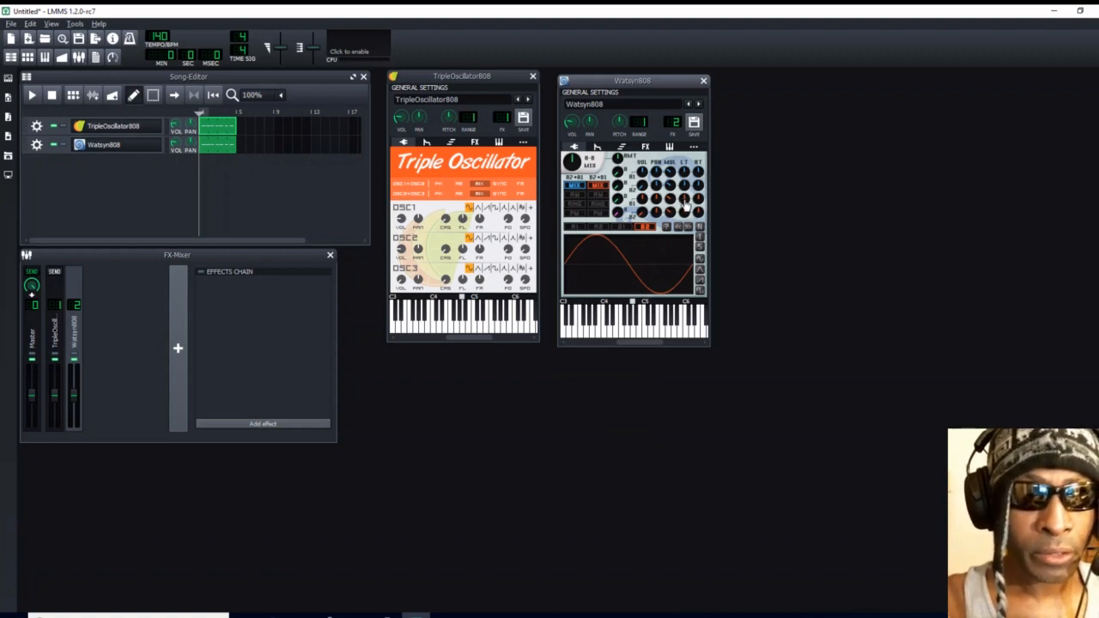
{"action": "double_click", "coordinate": [685, 203]}
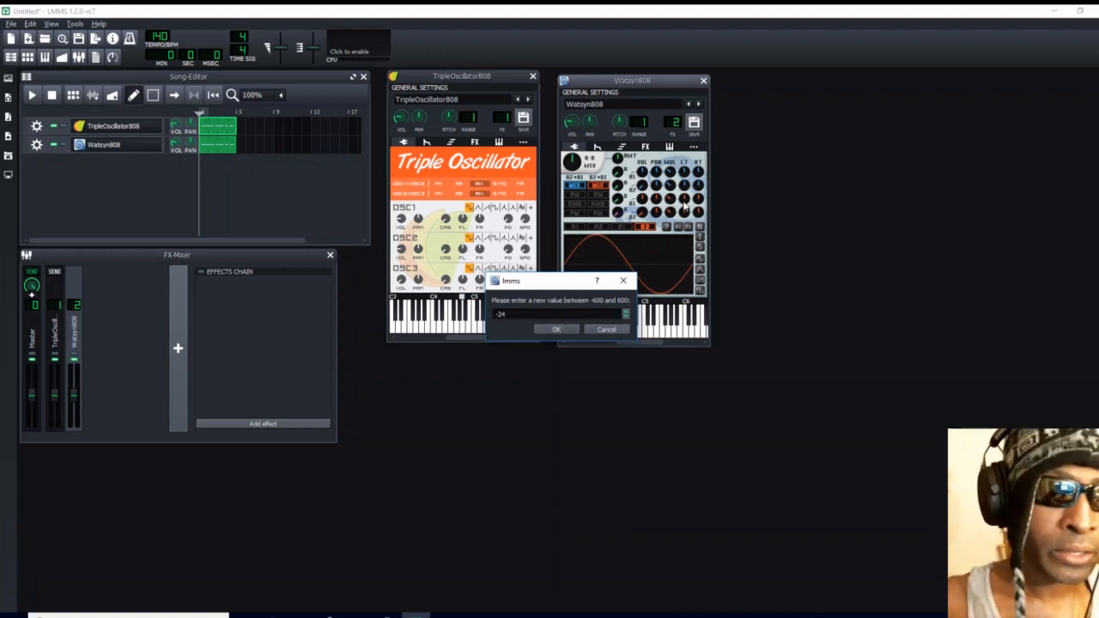
{"action": "left_click", "coordinate": [560, 328]}
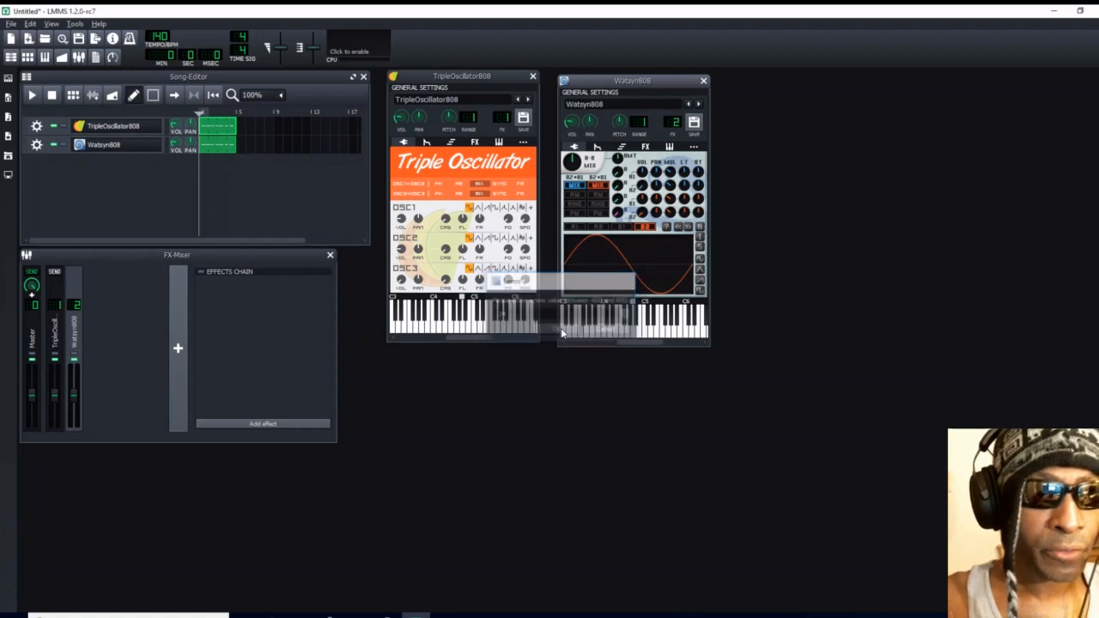
{"action": "double_click", "coordinate": [699, 190]}
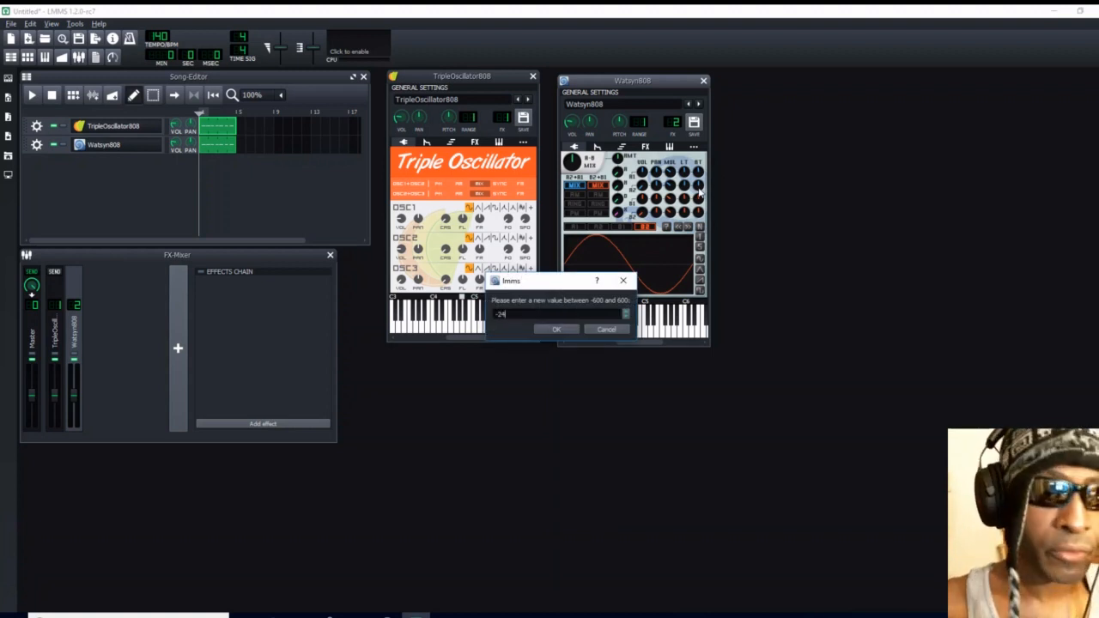
{"action": "left_click", "coordinate": [559, 327]}
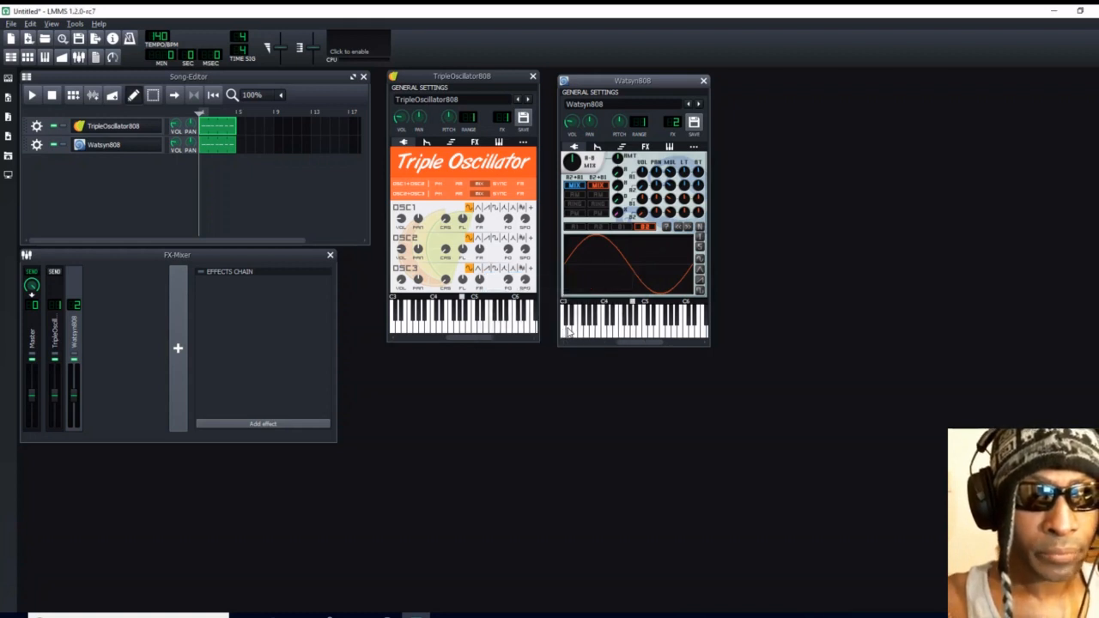
- Mute the TripleOscillator808 track in the Song-Editor
{"action": "left_click", "coordinate": [54, 128]}
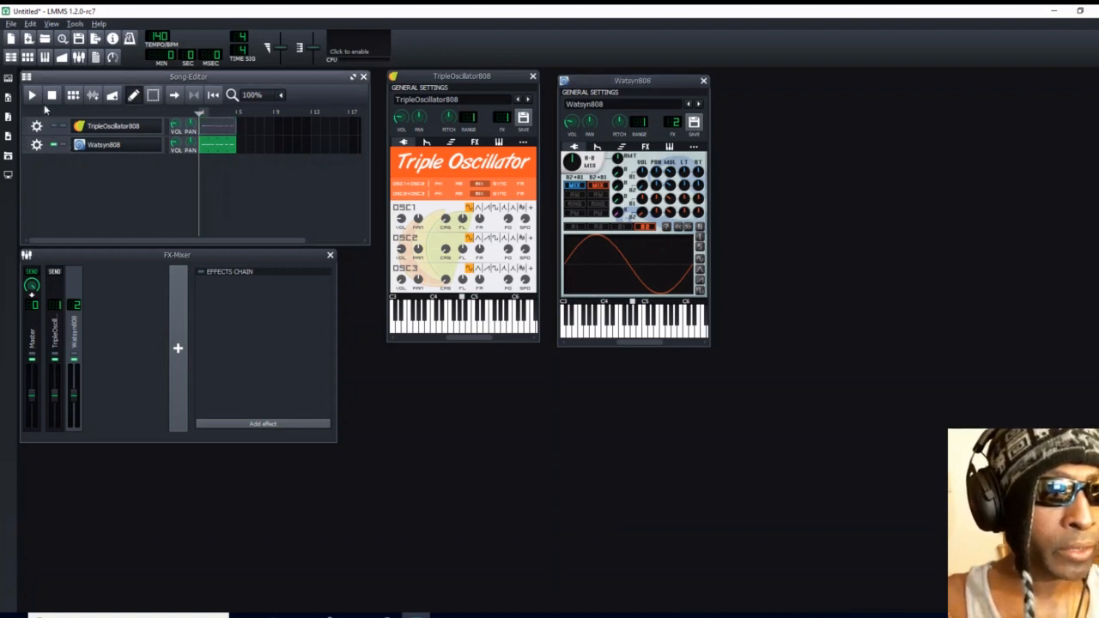
- Play the Watsyn808 pattern, try A7 as the instrument's base note, and play the pattern again
{"action": "left_click", "coordinate": [33, 95]}
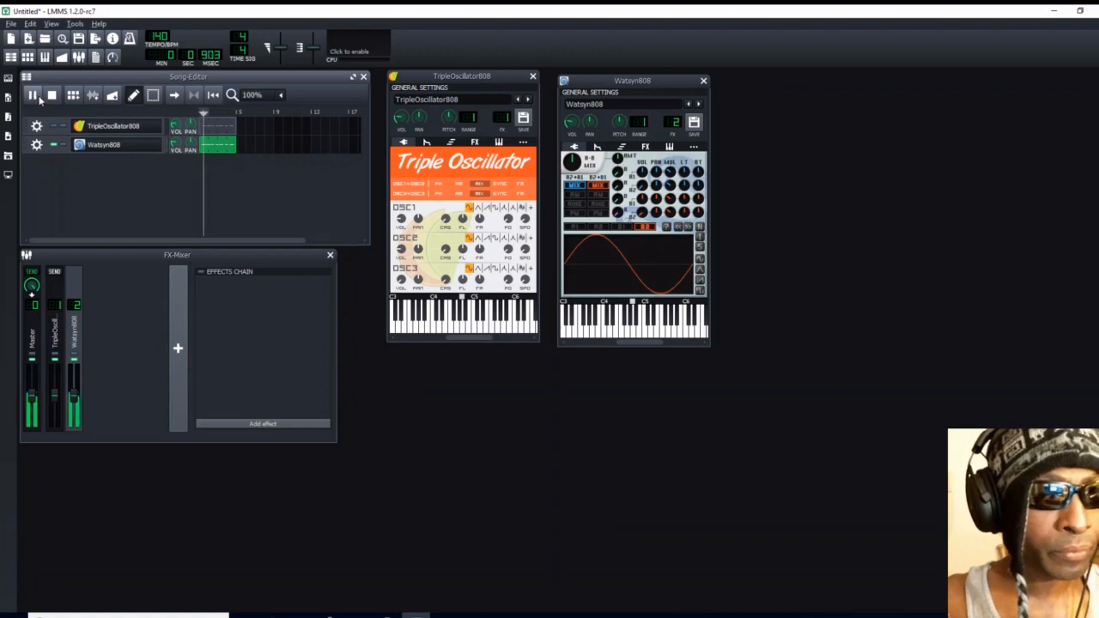
{"action": "left_click", "coordinate": [53, 96]}
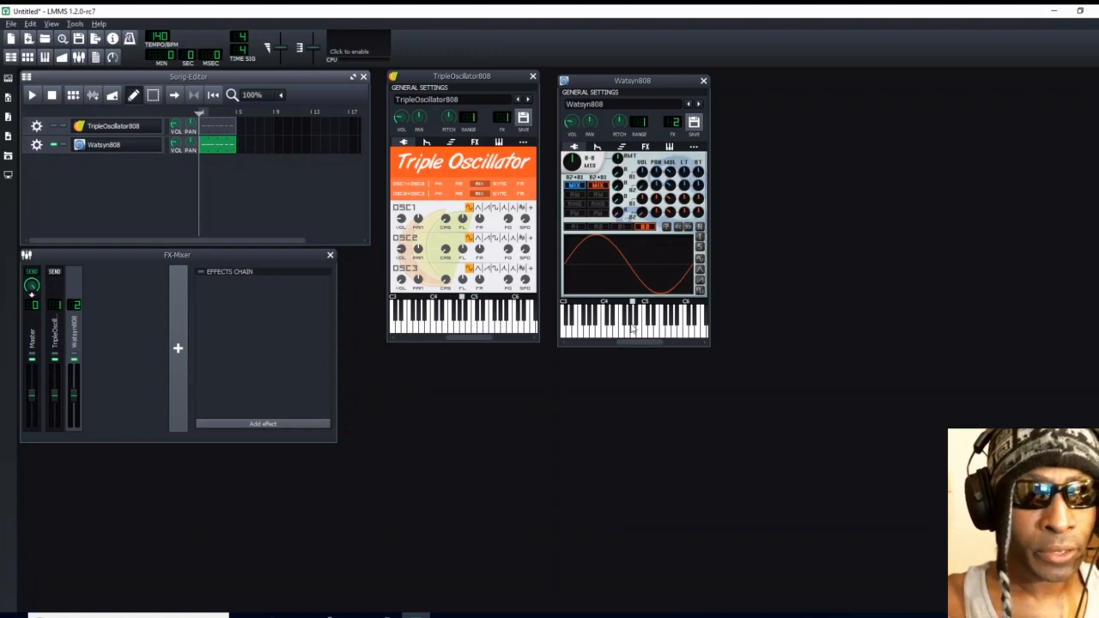
{"action": "left_click_drag", "start_coordinate": [641, 340], "coordinate": [650, 342]}
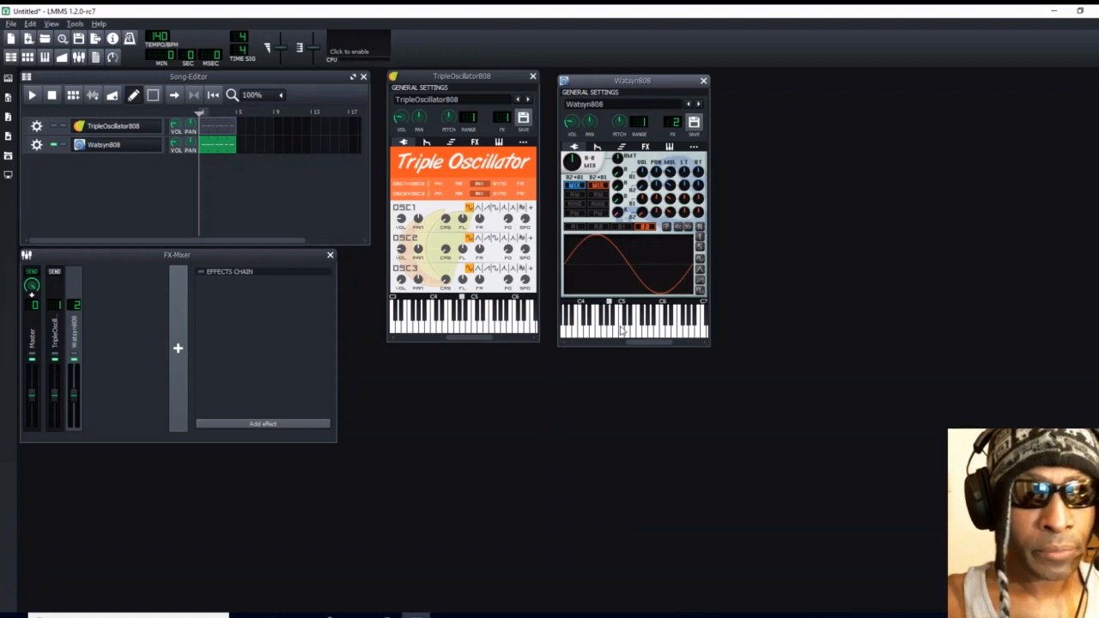
{"action": "left_click_drag", "start_coordinate": [645, 342], "coordinate": [677, 346]}
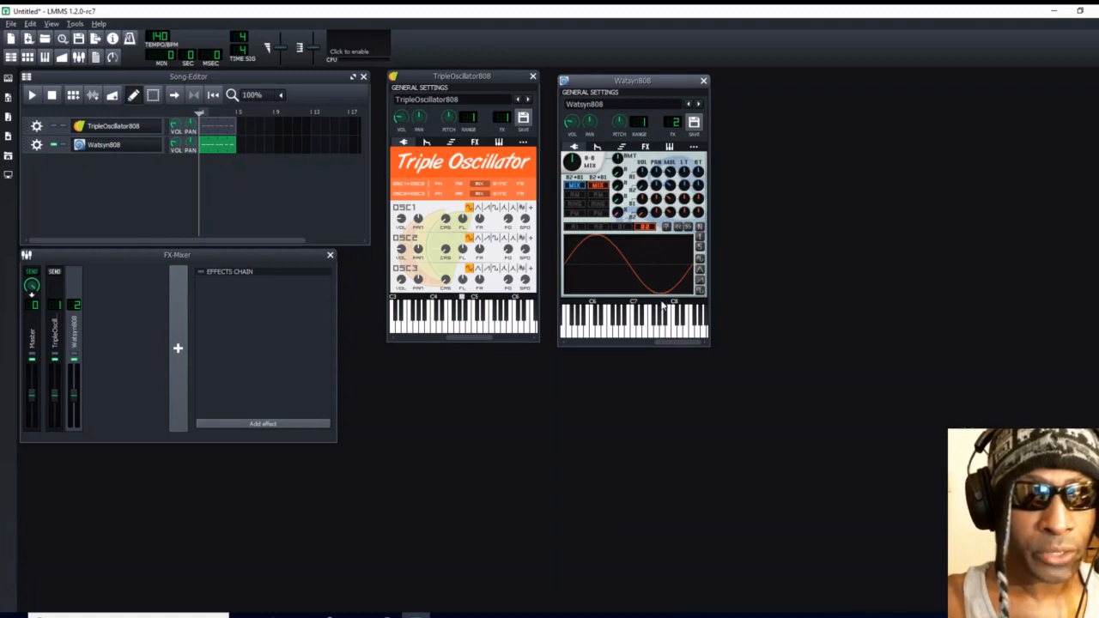
{"action": "left_click", "coordinate": [663, 306]}
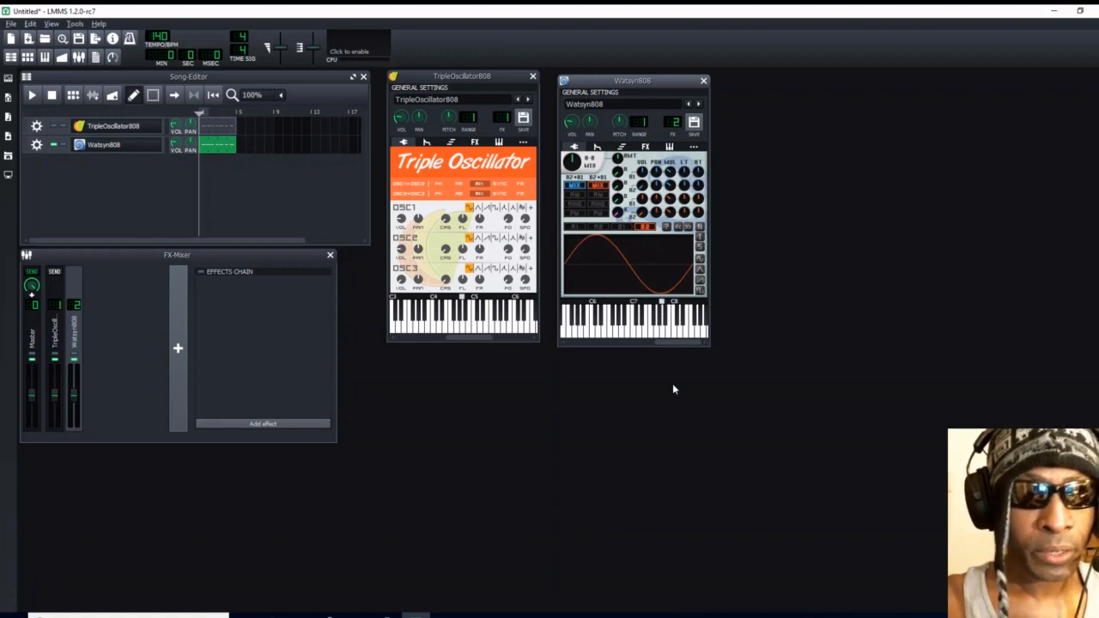
{"action": "left_click_drag", "start_coordinate": [673, 344], "coordinate": [626, 353]}
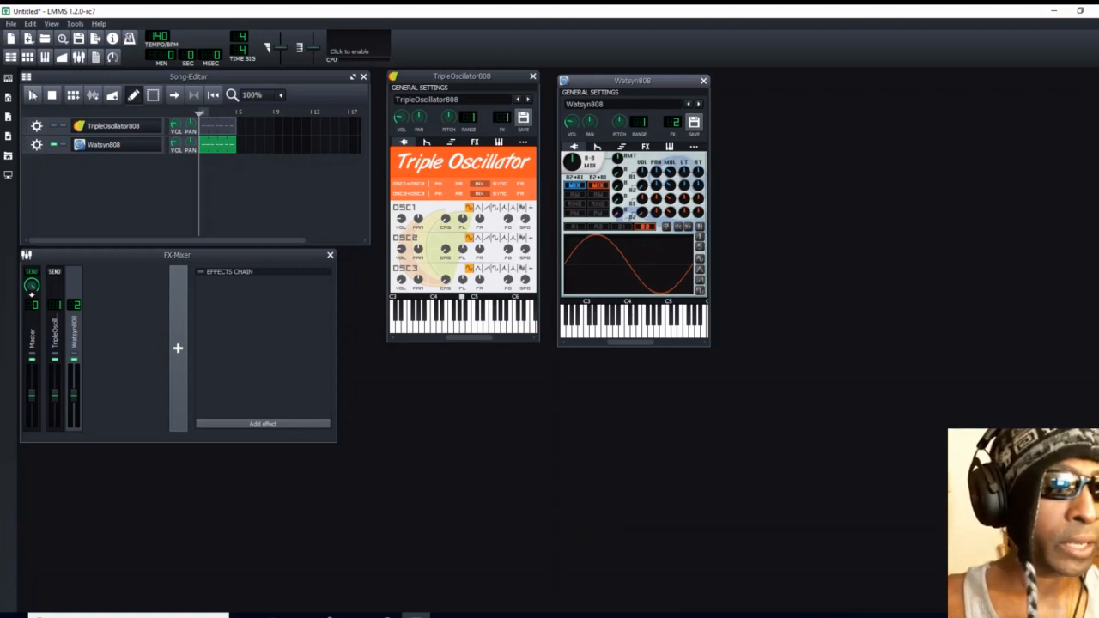
{"action": "left_click", "coordinate": [32, 96]}
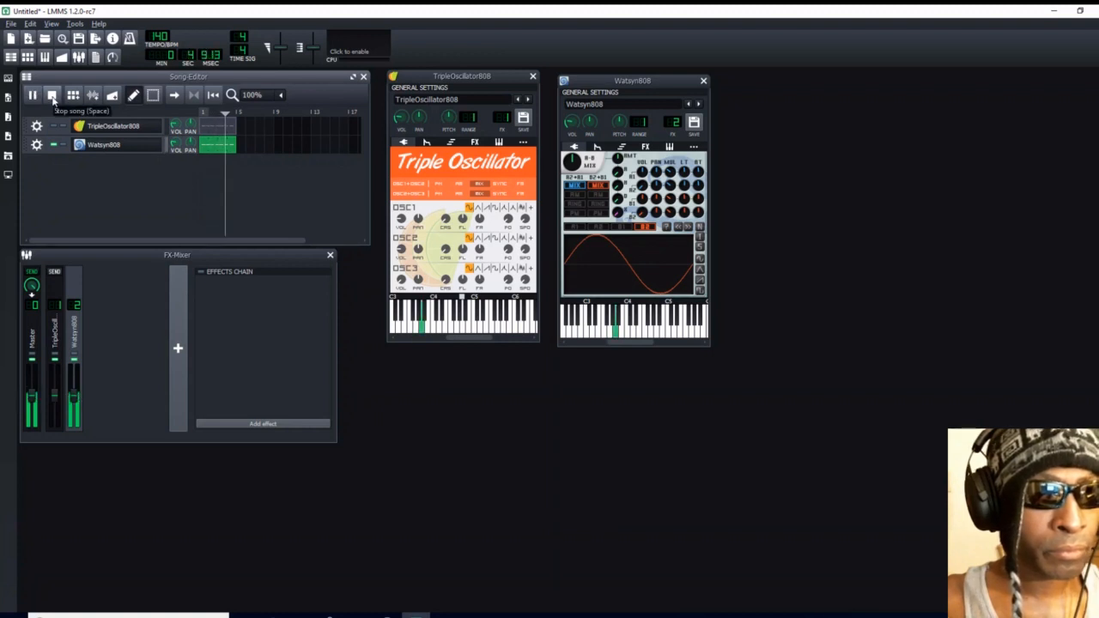
{"action": "left_click", "coordinate": [52, 96]}
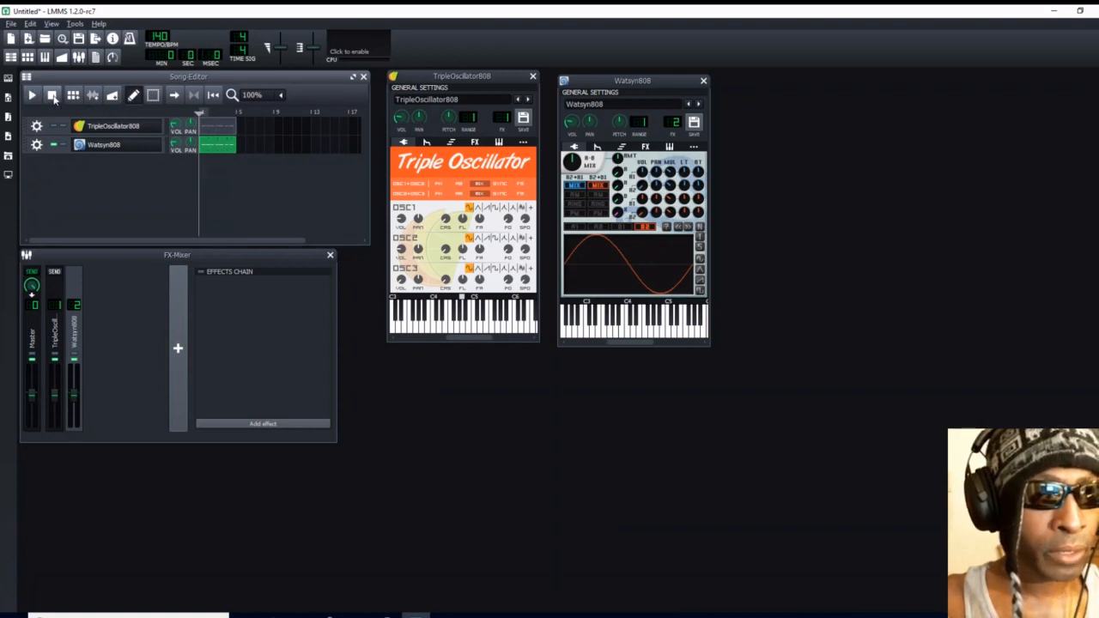
- Set the Watsyn808 base note to A6 and play the pattern to check its pitch
{"action": "left_click", "coordinate": [635, 345]}
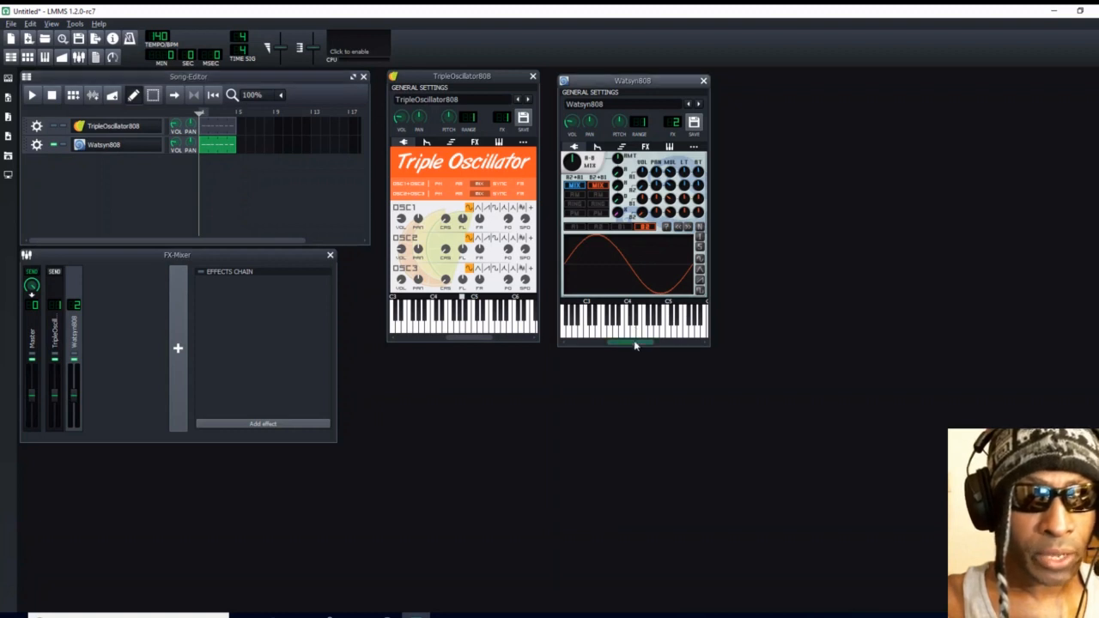
{"action": "left_click_drag", "start_coordinate": [635, 345], "coordinate": [666, 349]}
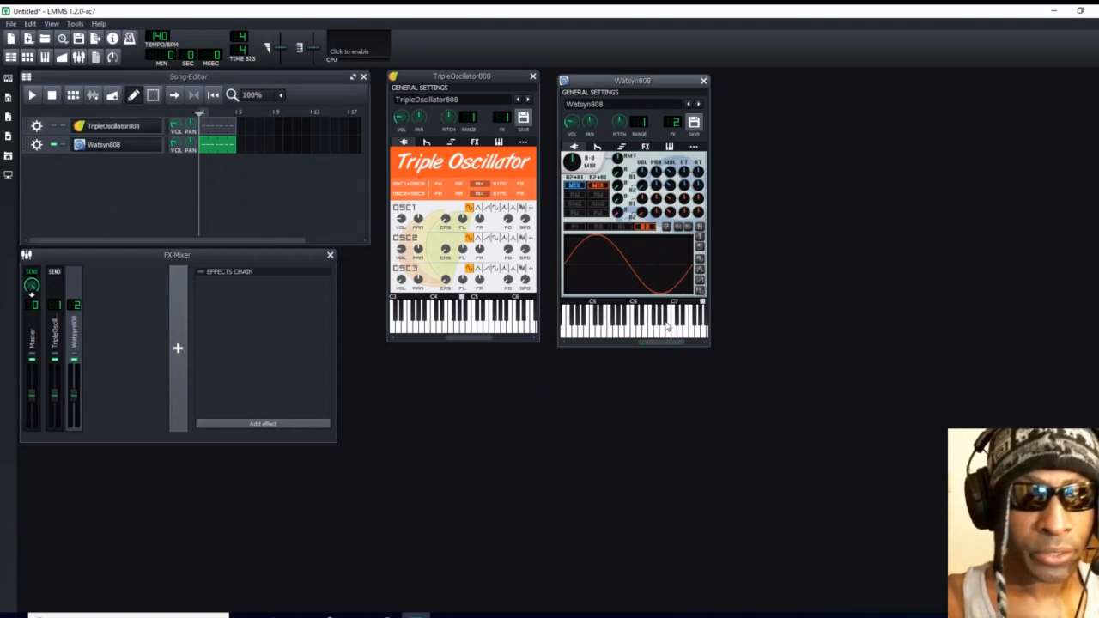
{"action": "left_click", "coordinate": [660, 303]}
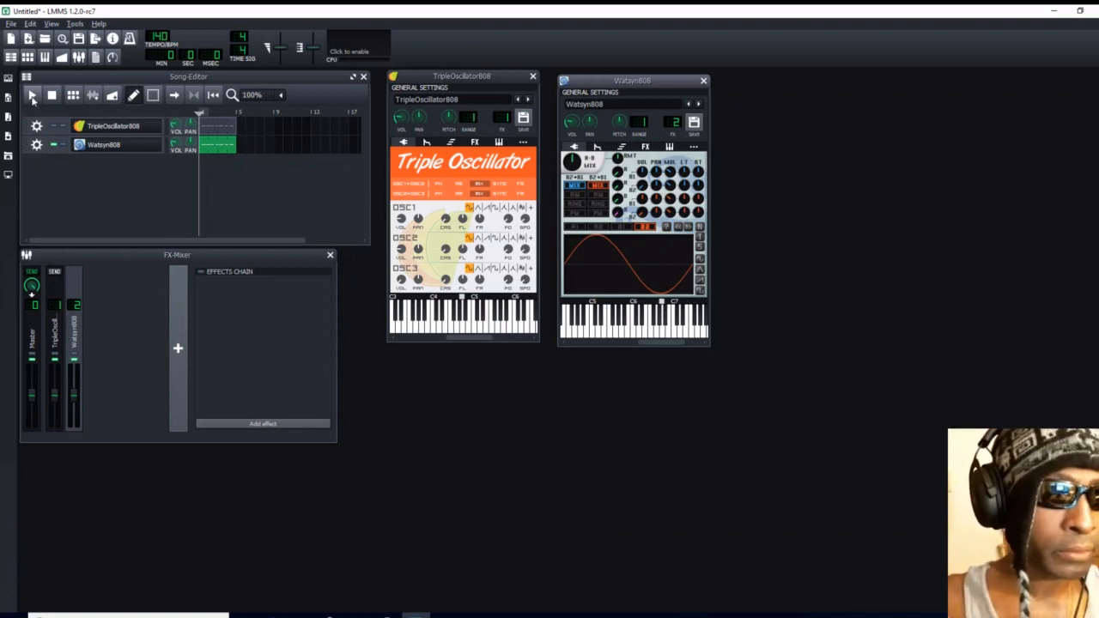
{"action": "left_click", "coordinate": [31, 97]}
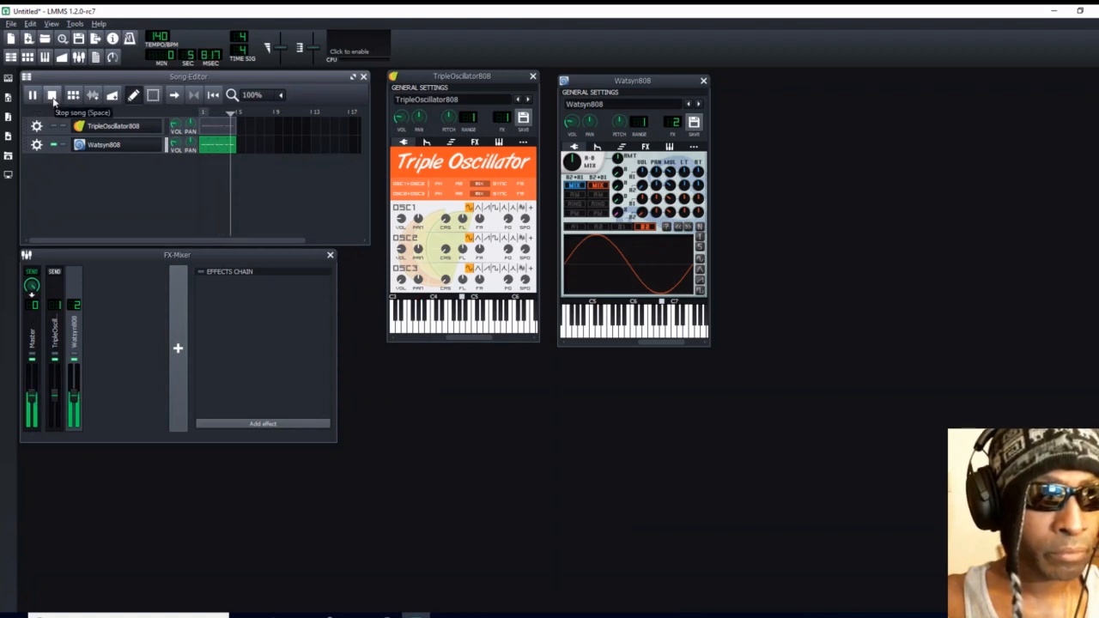
{"action": "left_click", "coordinate": [53, 96]}
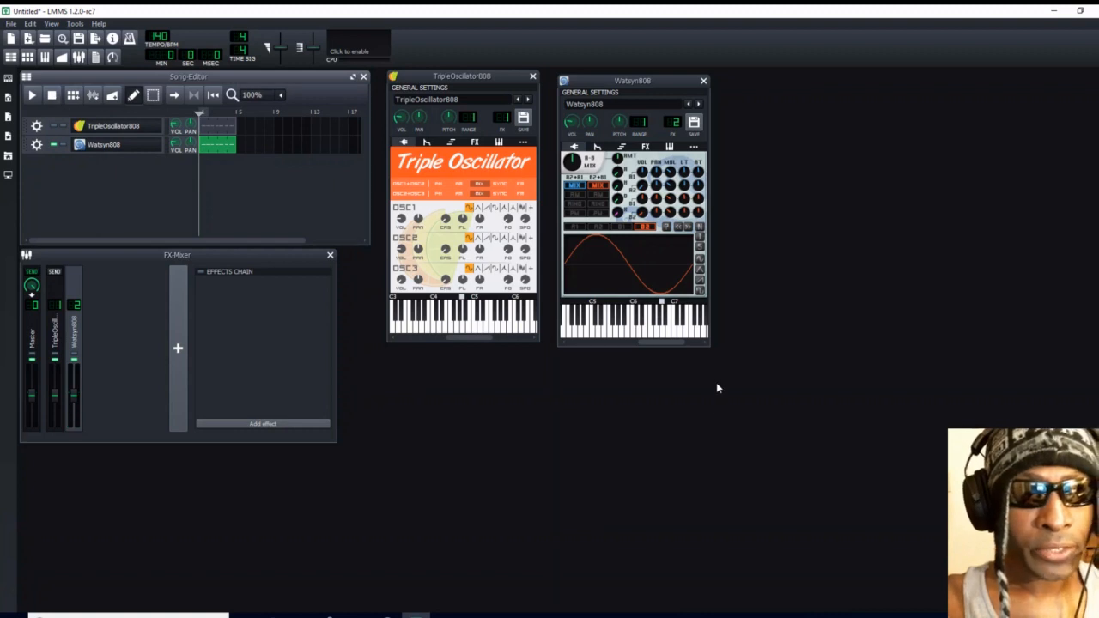
- Add the BassBooster effect to the Watsyn808 effects chain, close its controls and play the pattern
{"action": "left_click", "coordinate": [645, 147]}
{"action": "left_click", "coordinate": [634, 290]}
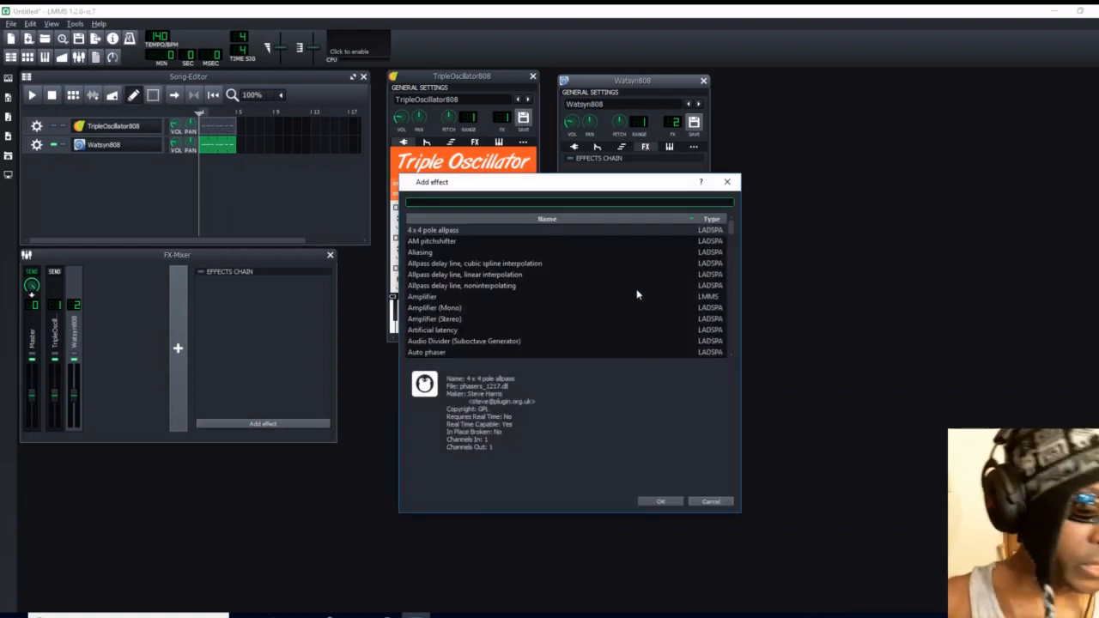
{"action": "type", "text": "bass"}
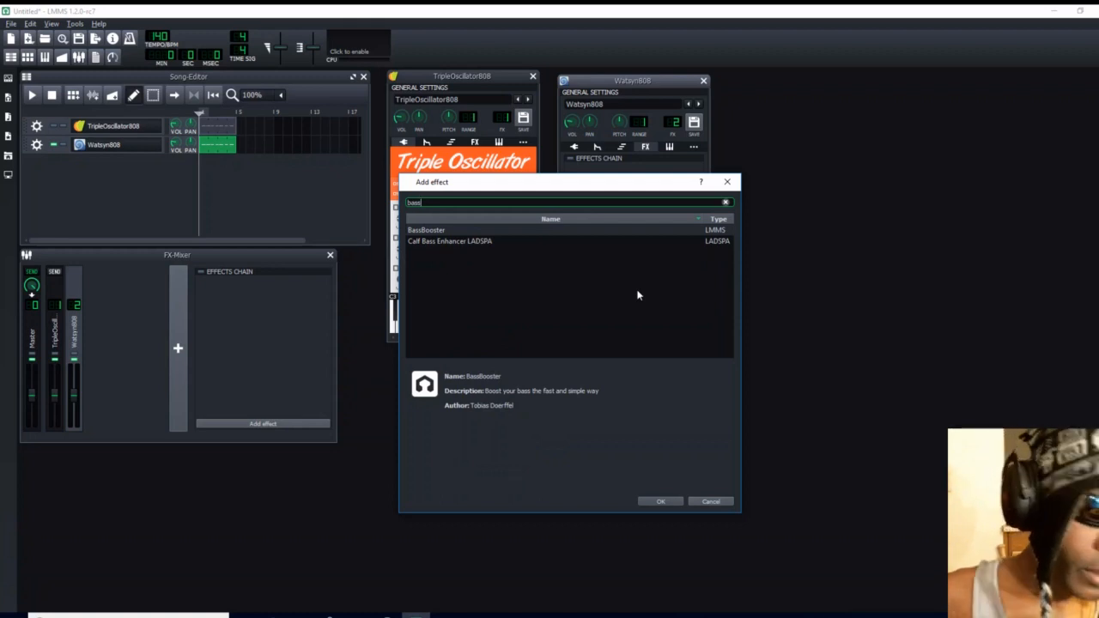
{"action": "left_click", "coordinate": [443, 231]}
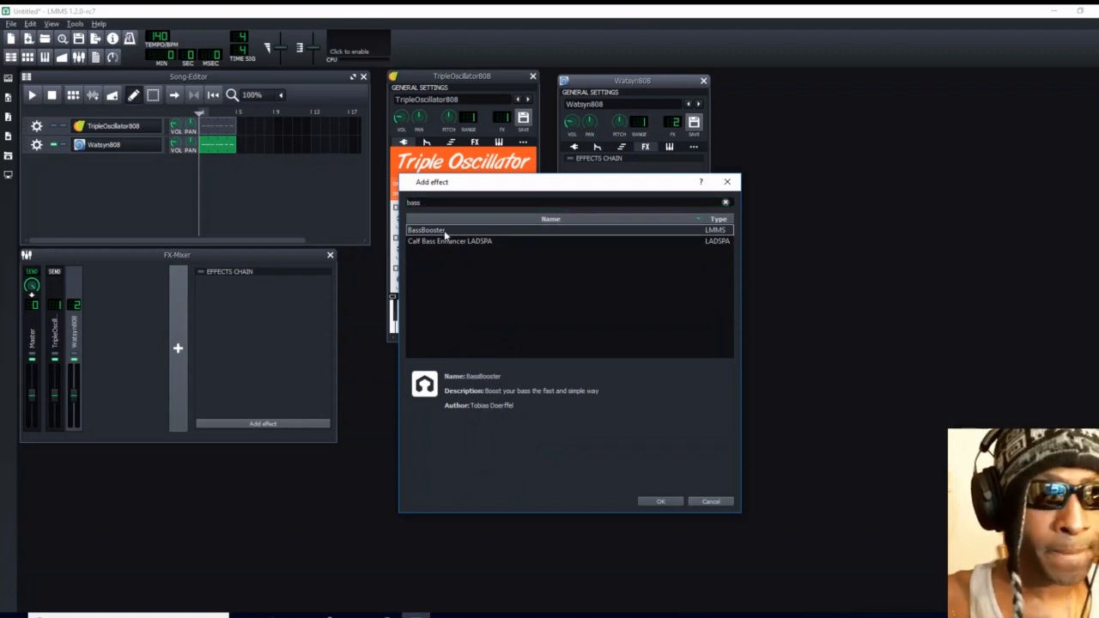
{"action": "left_click", "coordinate": [661, 502]}
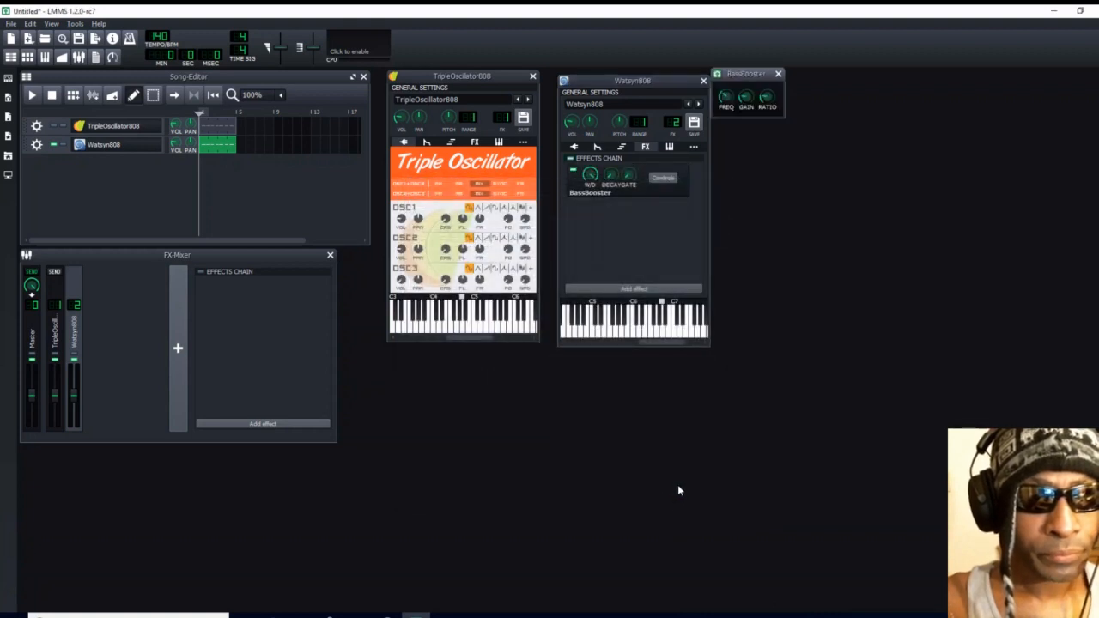
{"action": "mouse_move", "coordinate": [726, 99]}
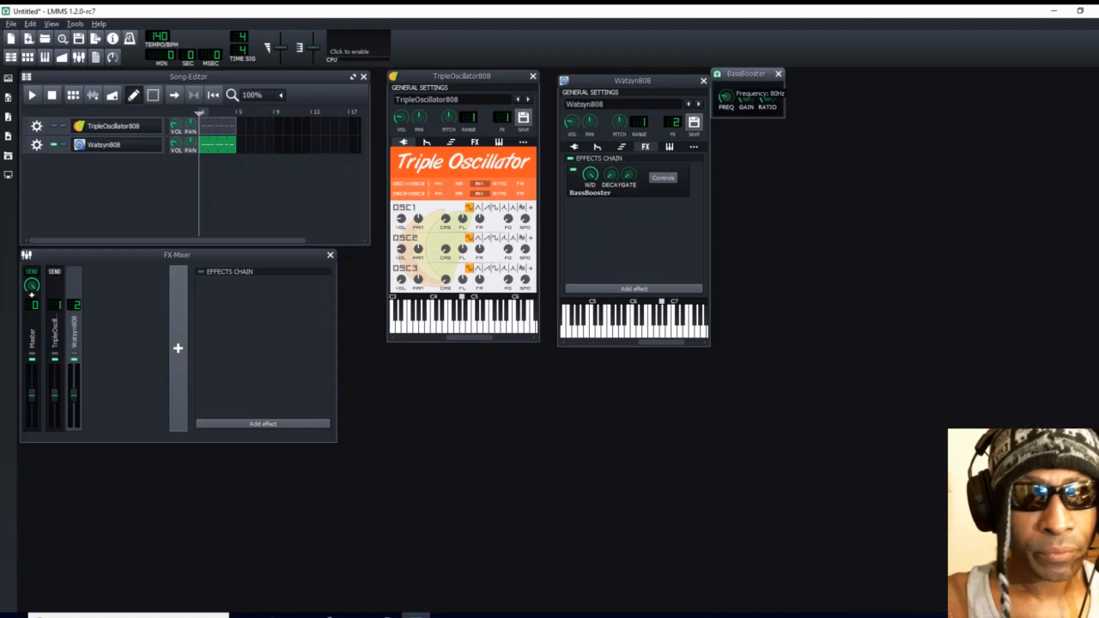
{"action": "mouse_move", "coordinate": [768, 98]}
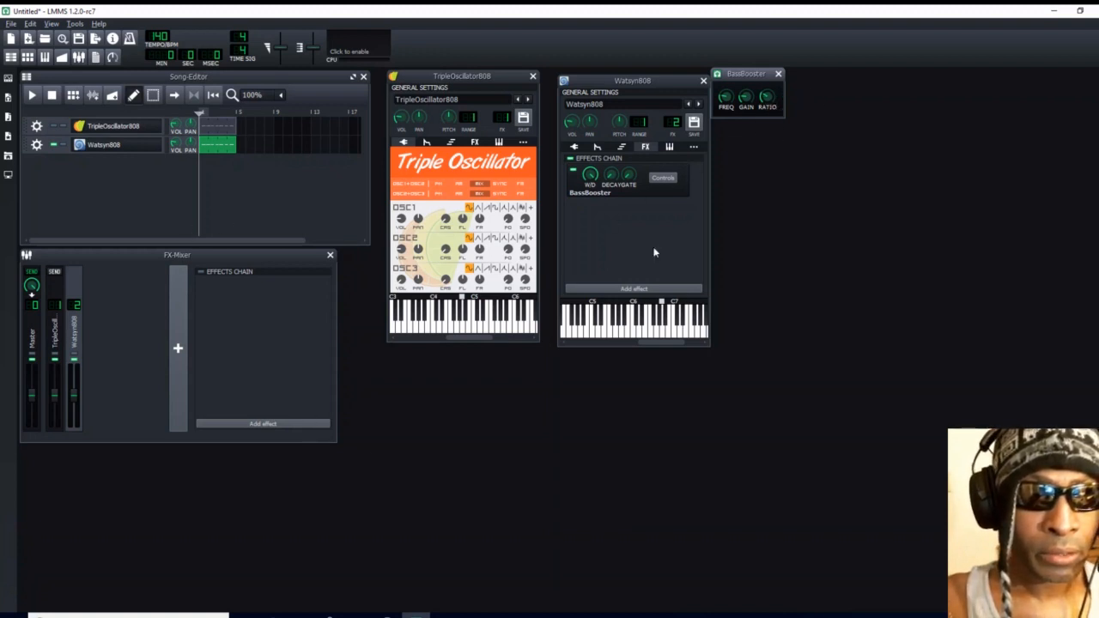
{"action": "left_click", "coordinate": [778, 74]}
{"action": "left_click", "coordinate": [33, 96]}
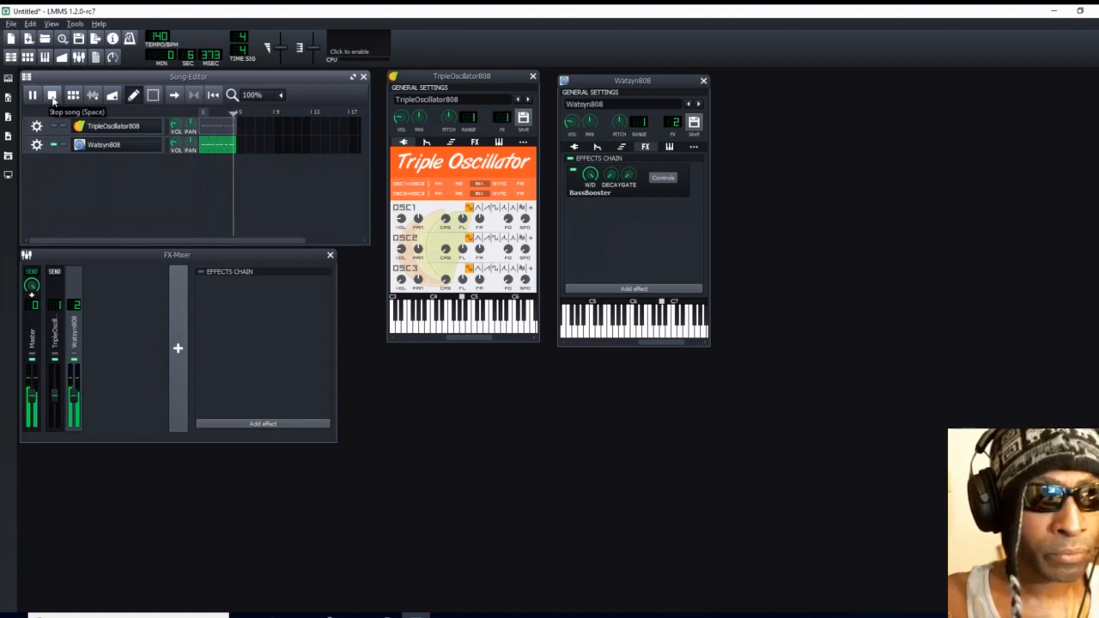
{"action": "left_click", "coordinate": [53, 96]}
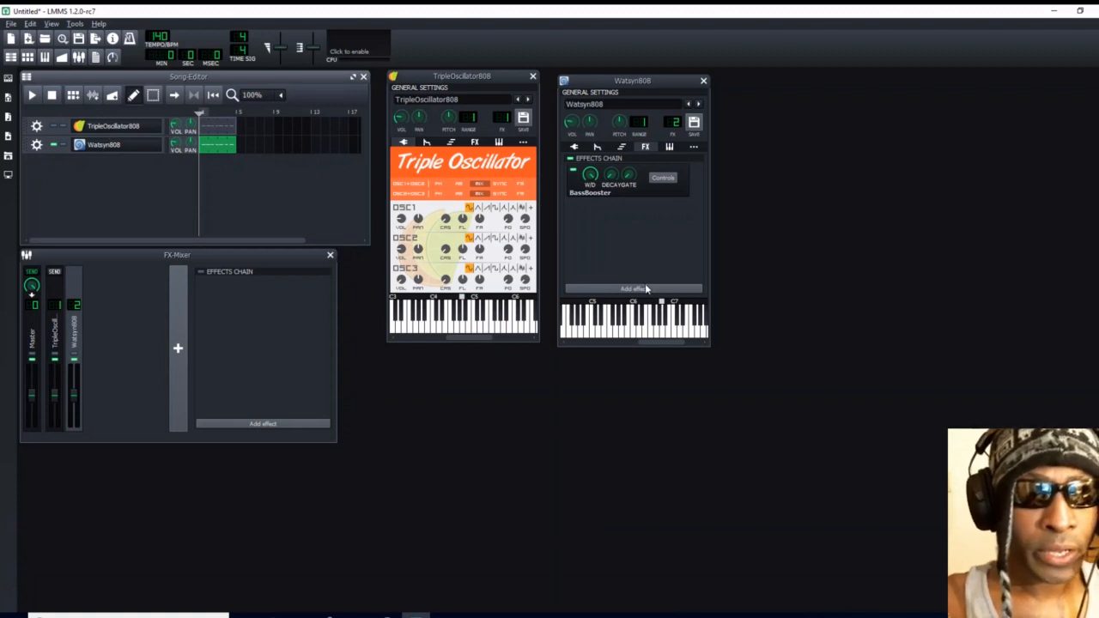
- Raise the Watsyn808 volume envelope's modulation amount to its maximum and lower its decay to the minimum
{"action": "left_click", "coordinate": [598, 147]}
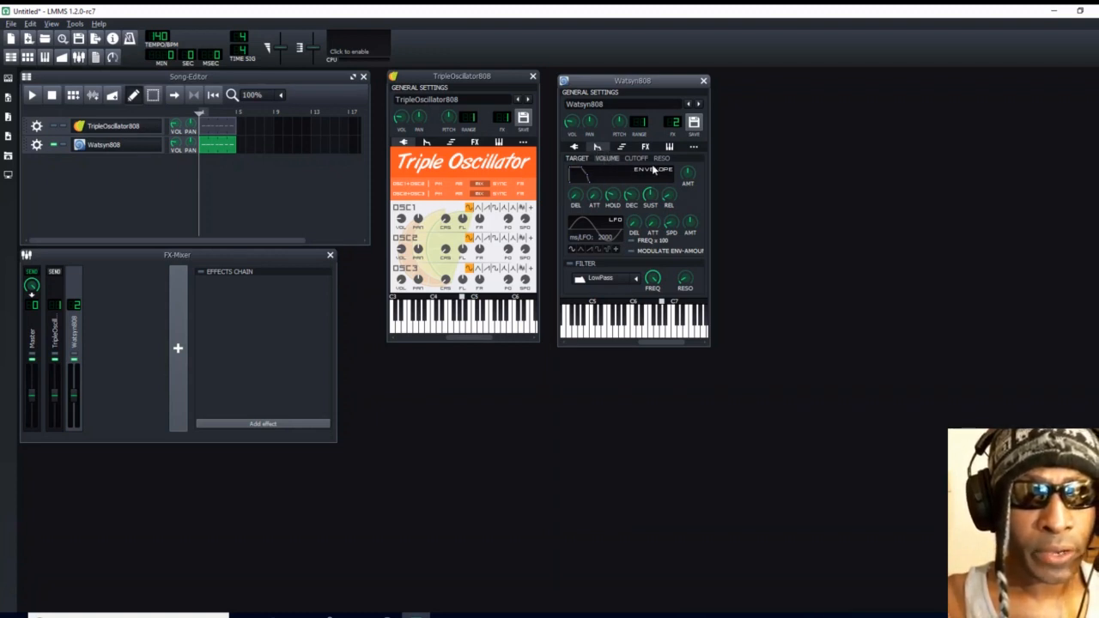
{"action": "left_click", "coordinate": [687, 175]}
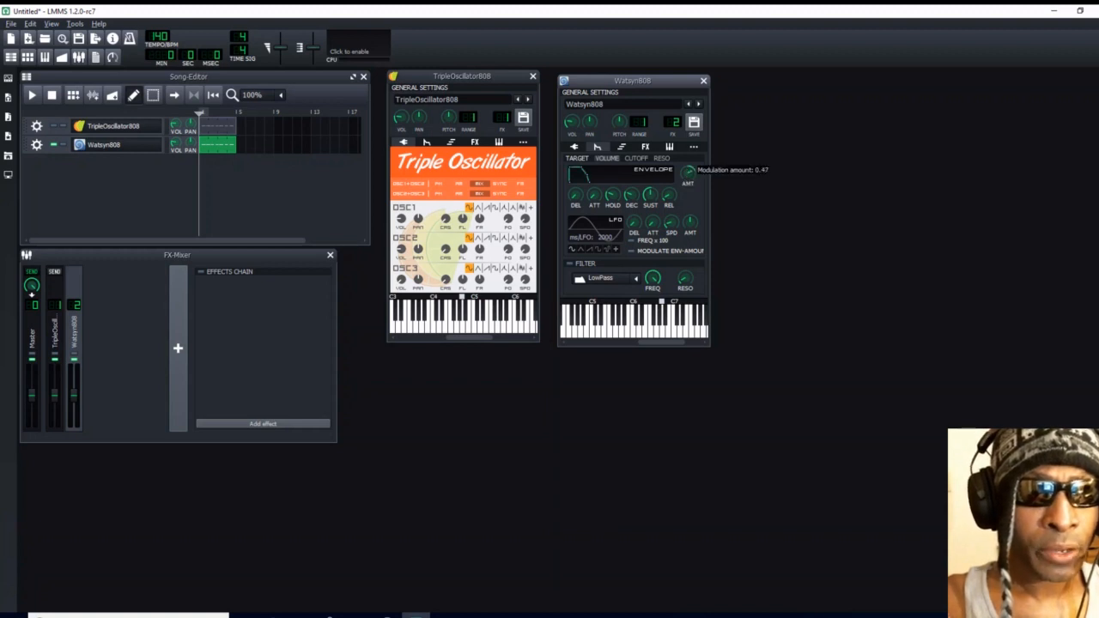
{"action": "left_click_drag", "start_coordinate": [692, 173], "coordinate": [692, 136]}
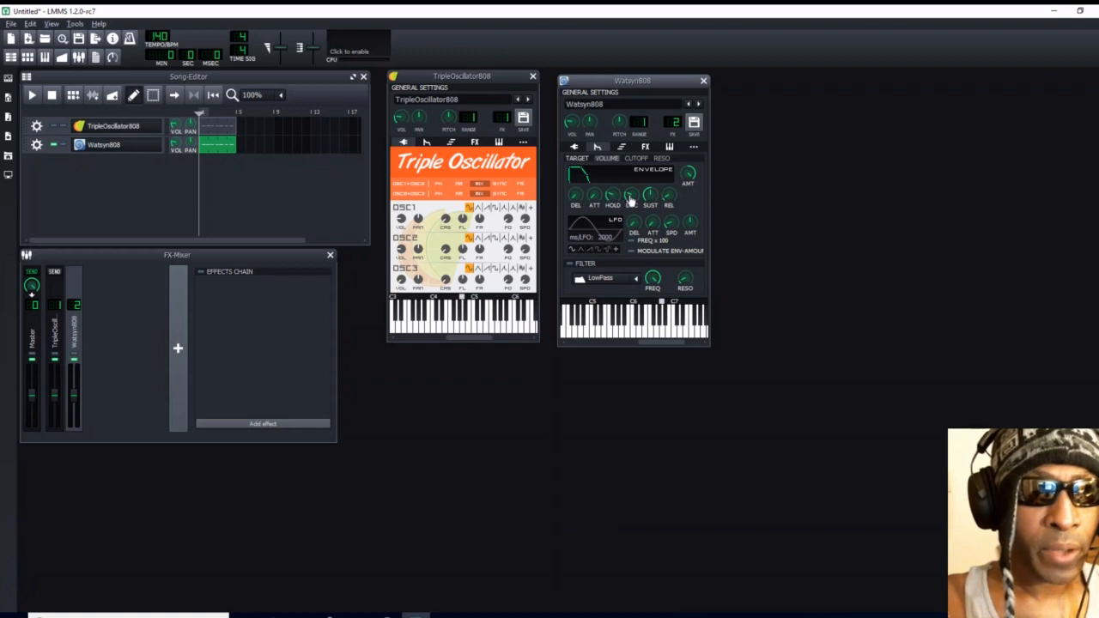
{"action": "left_click_drag", "start_coordinate": [631, 195], "coordinate": [631, 214]}
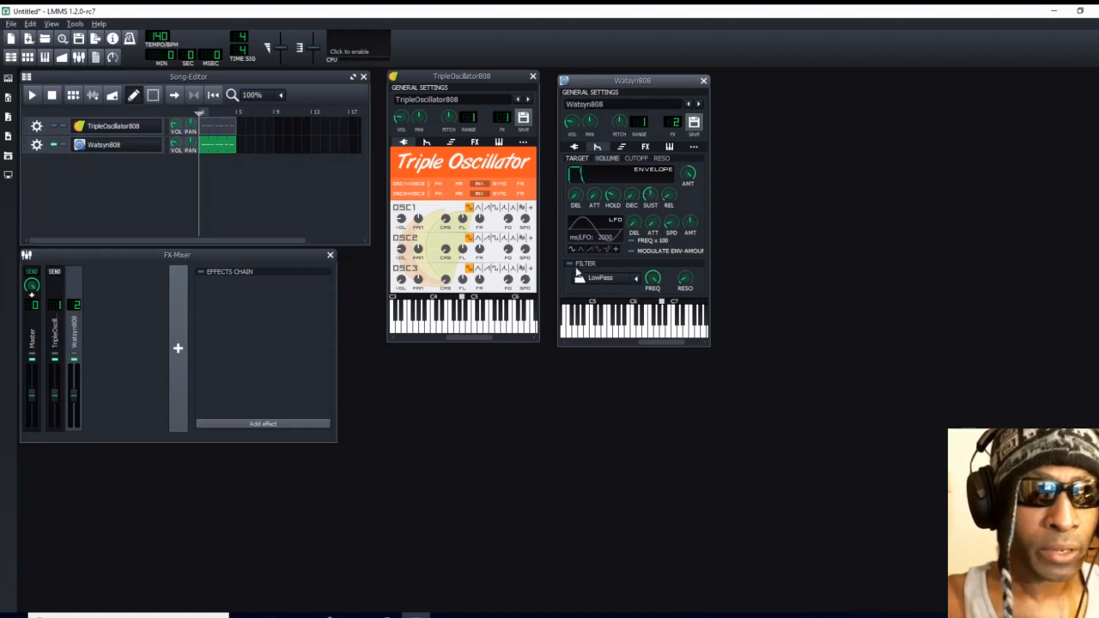
- Enable the Watsyn808 filter, choose SV LowPass and set its cutoff frequency to 4000
{"action": "left_click", "coordinate": [570, 265]}
{"action": "left_click", "coordinate": [636, 278]}
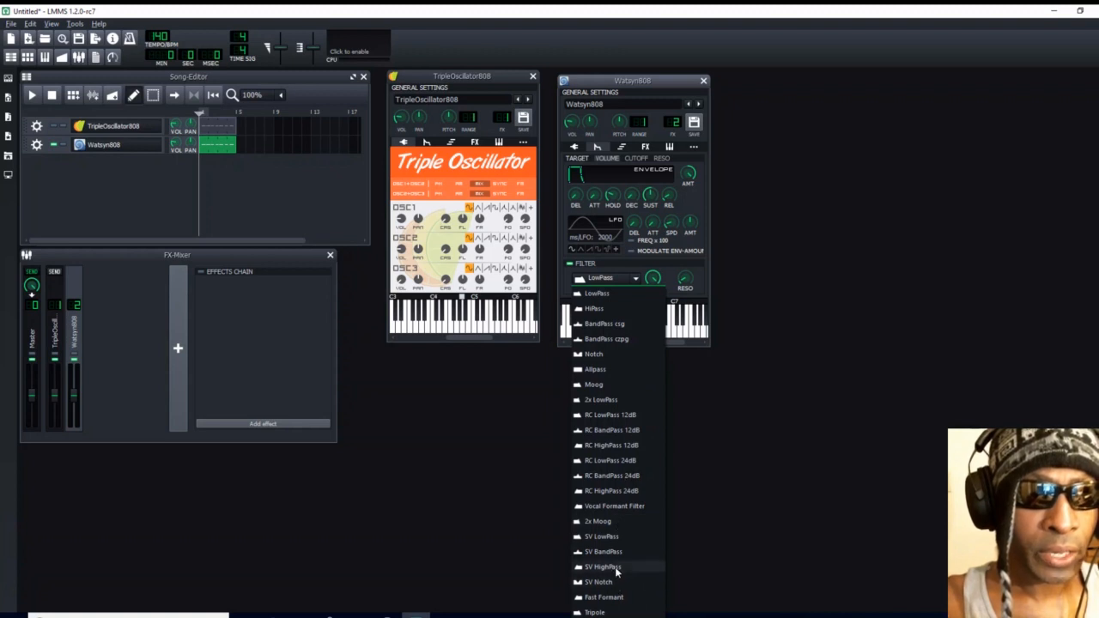
{"action": "left_click", "coordinate": [601, 537]}
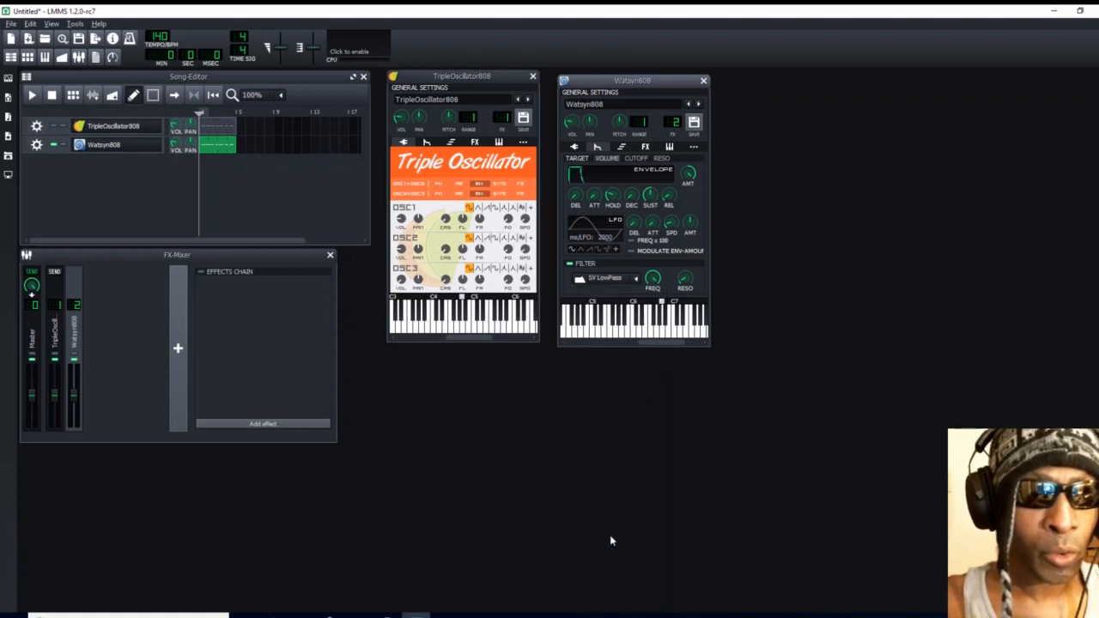
{"action": "double_click", "coordinate": [654, 279]}
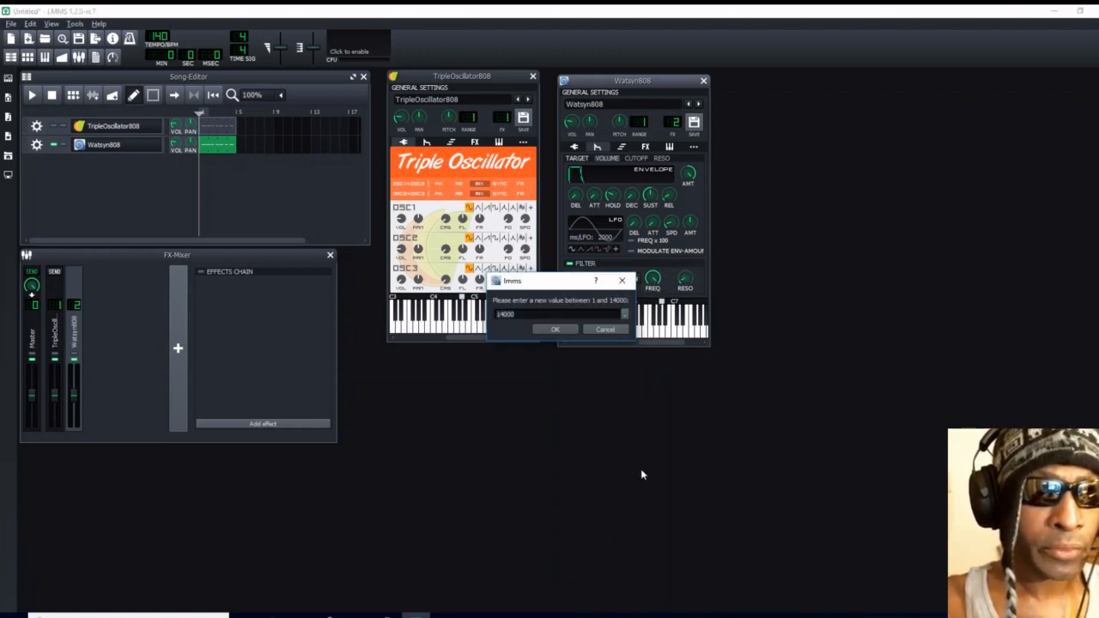
{"action": "key", "text": "BackSpace"}
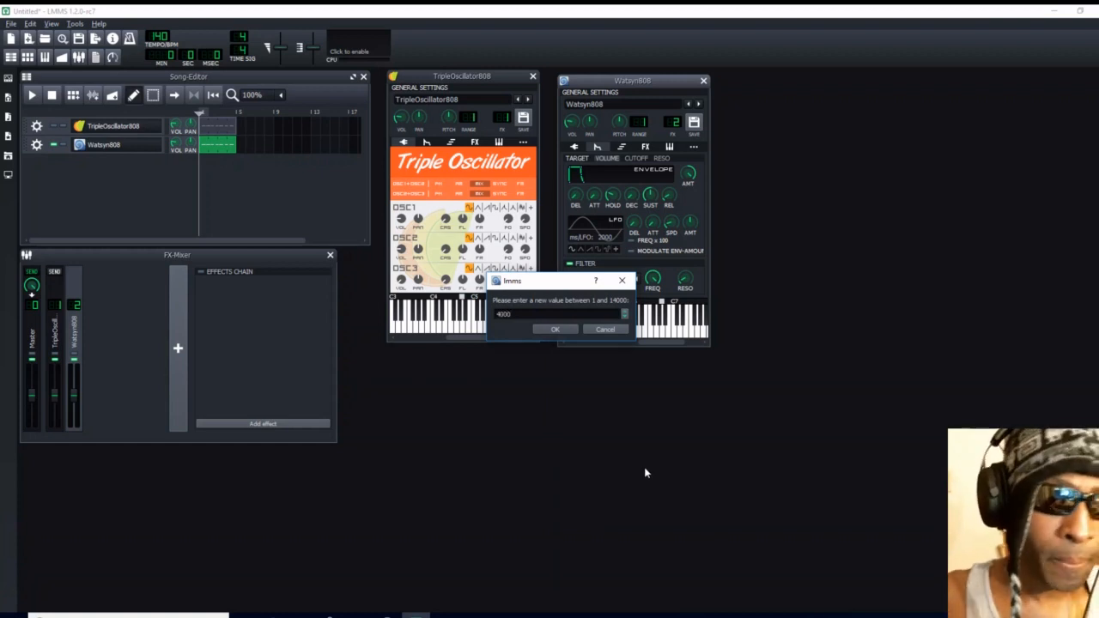
{"action": "left_click", "coordinate": [557, 329]}
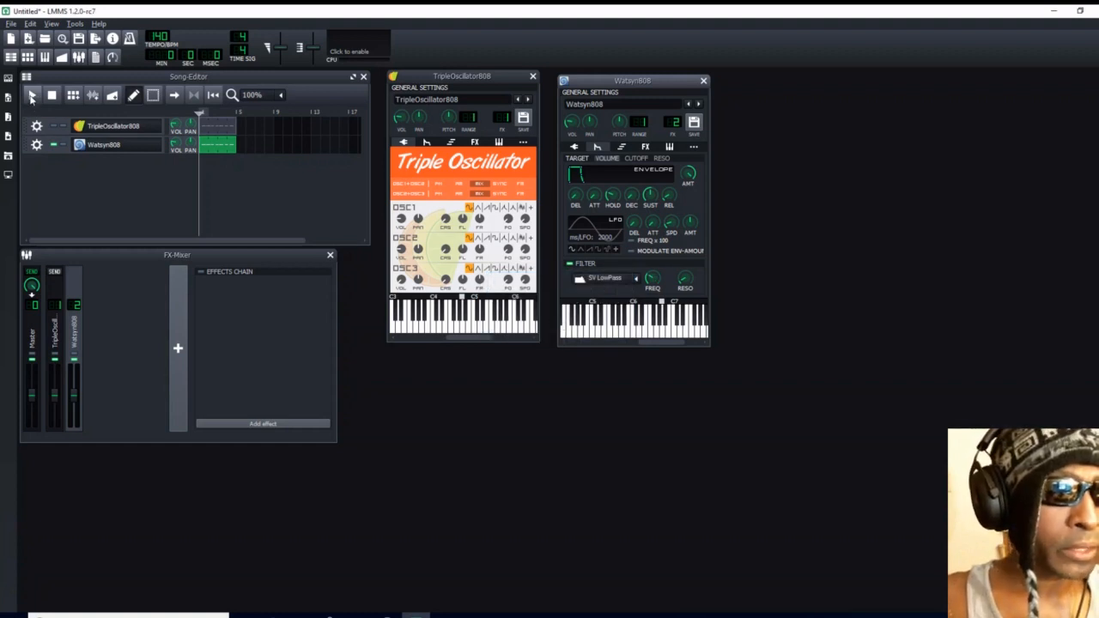
- Play the filtered Watsyn808 pattern and enable a Song-Editor loop from the start to bar 5
{"action": "left_click", "coordinate": [31, 96]}
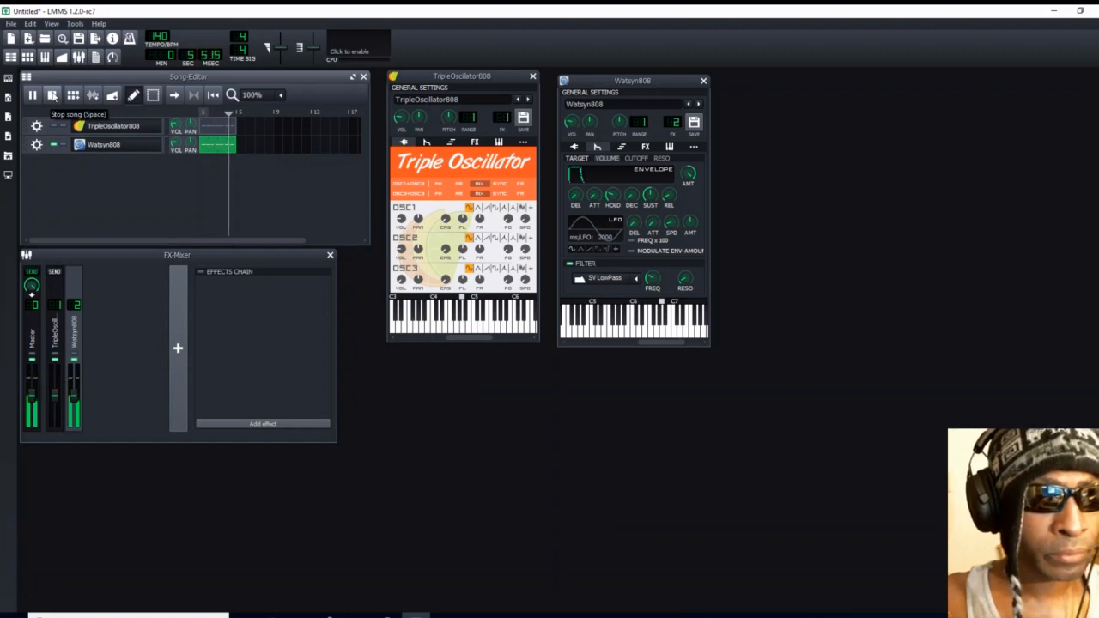
{"action": "left_click", "coordinate": [53, 95]}
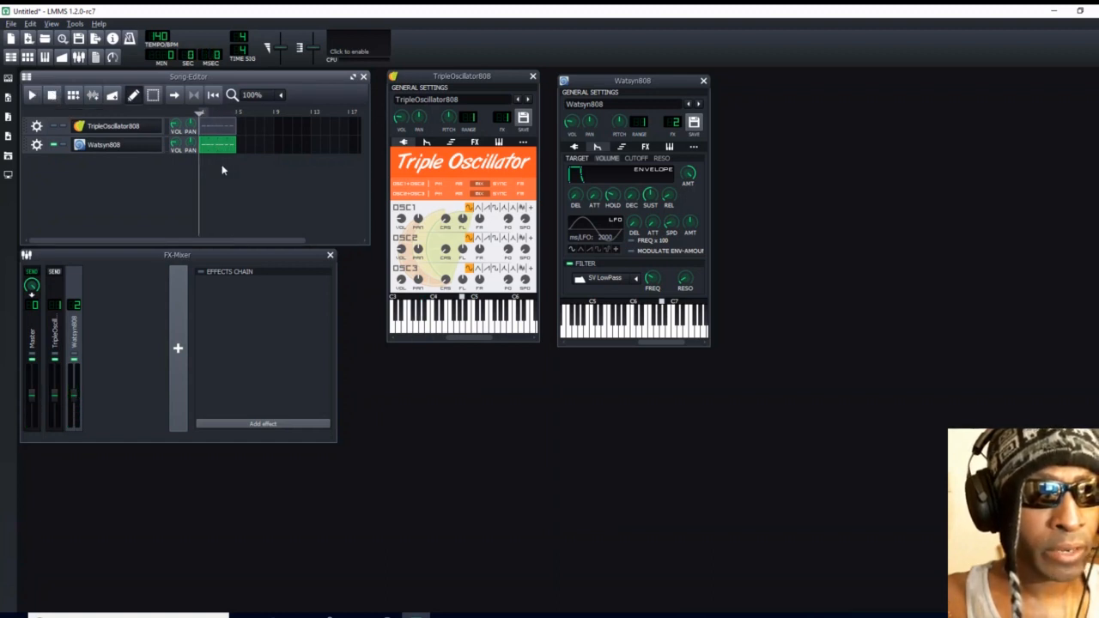
{"action": "right_click", "coordinate": [237, 112]}
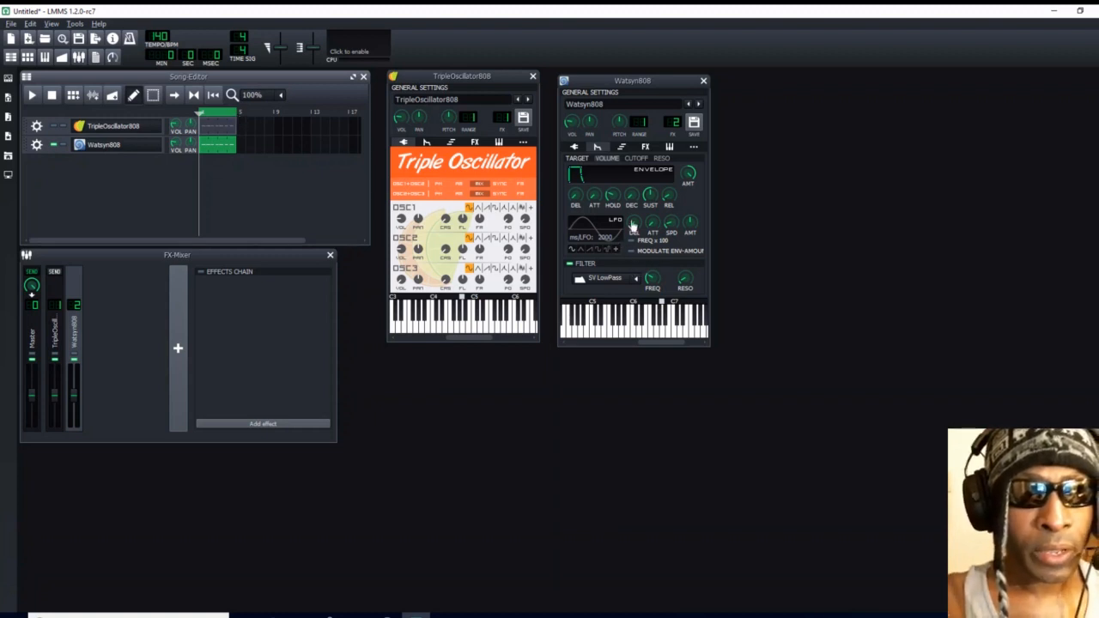
- Add the Calf Reverb LADSPA effect to the Watsyn808 effects chain, close its controls and play the pattern
{"action": "left_click", "coordinate": [645, 147]}
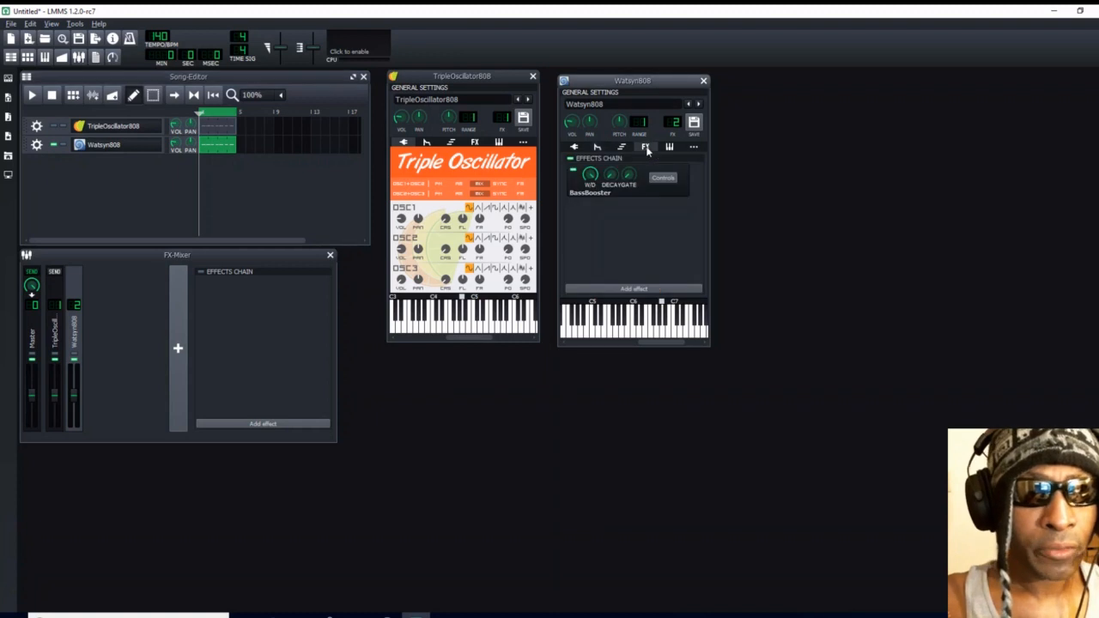
{"action": "left_click", "coordinate": [632, 290]}
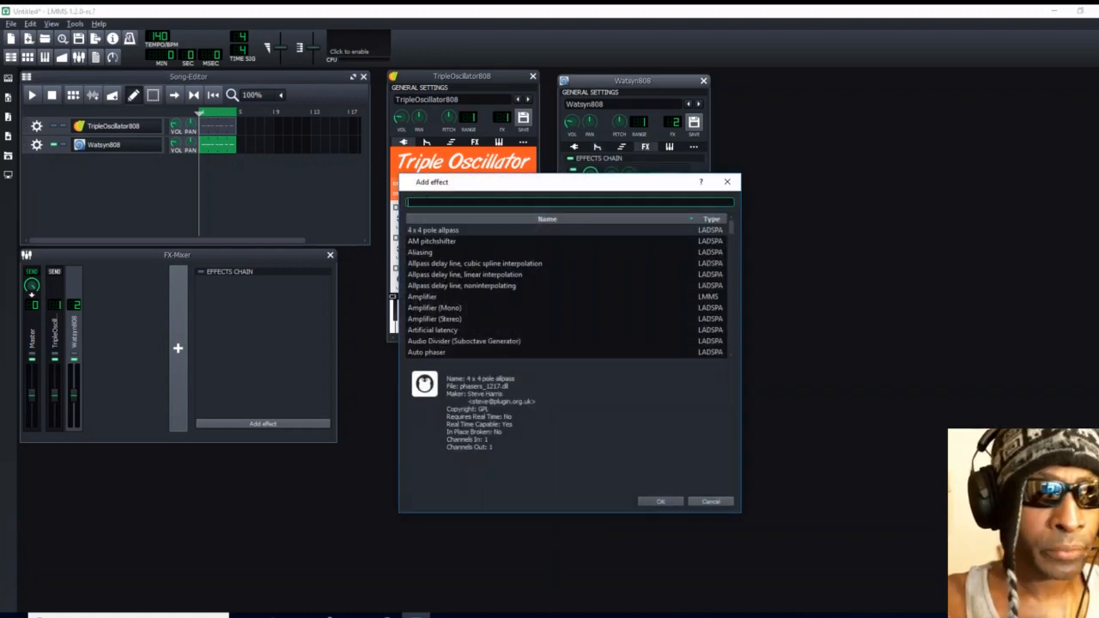
{"action": "type", "text": "re"}
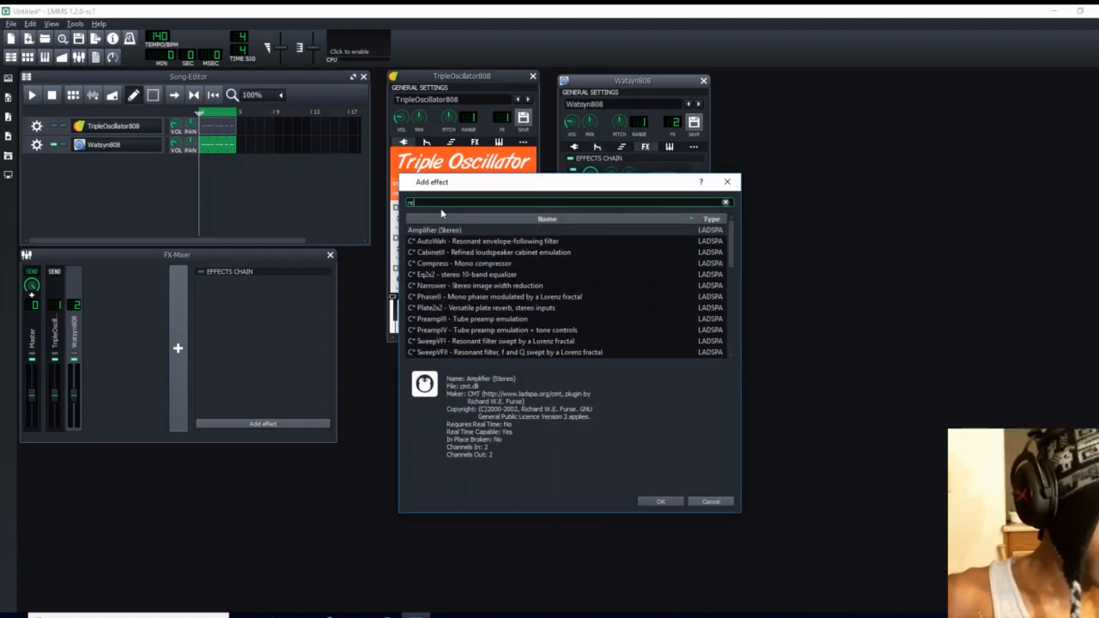
{"action": "type", "text": "verb"}
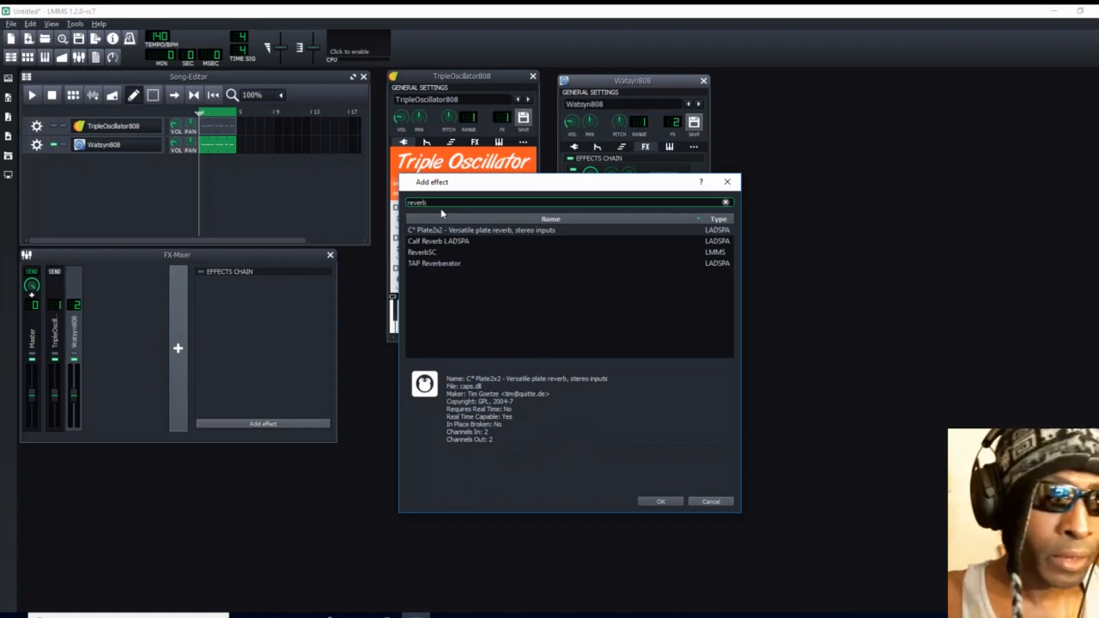
{"action": "left_click", "coordinate": [453, 244]}
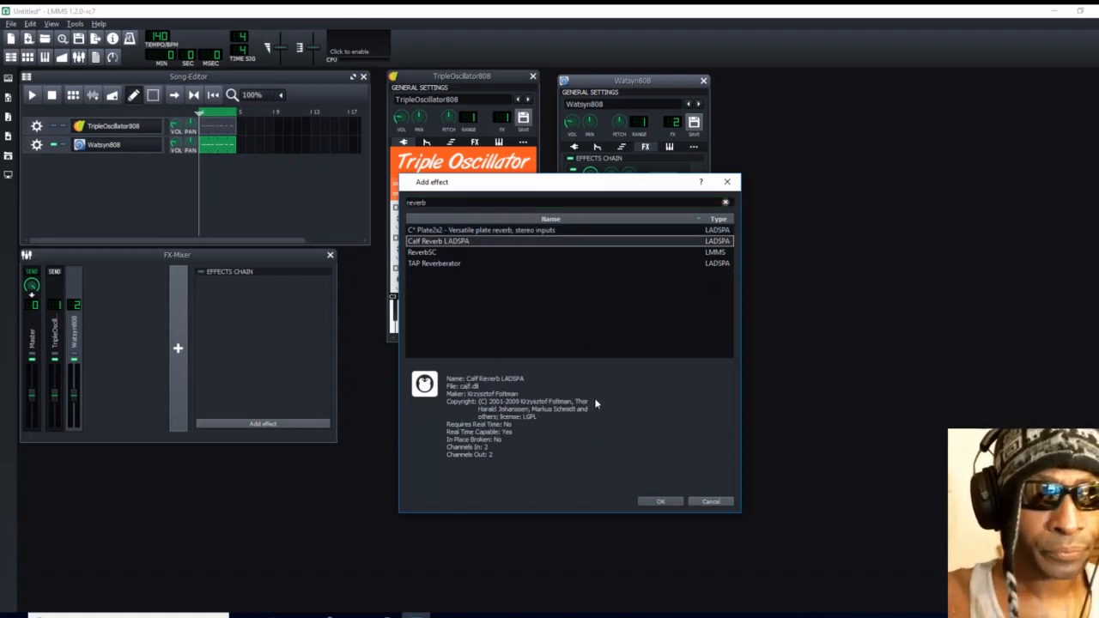
{"action": "left_click", "coordinate": [665, 500]}
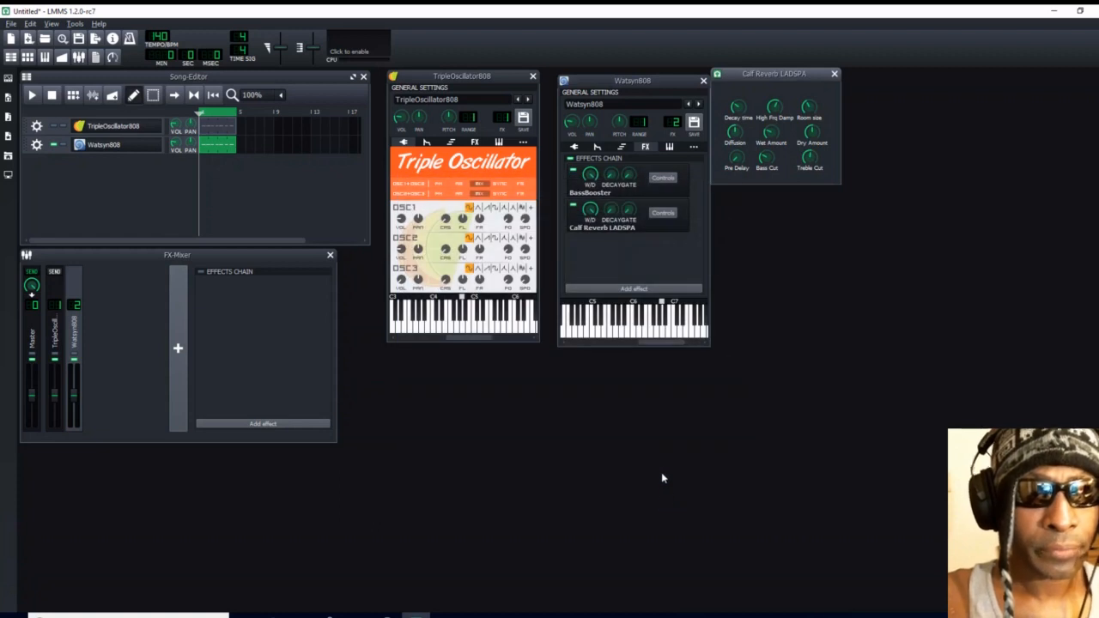
{"action": "left_click", "coordinate": [833, 75]}
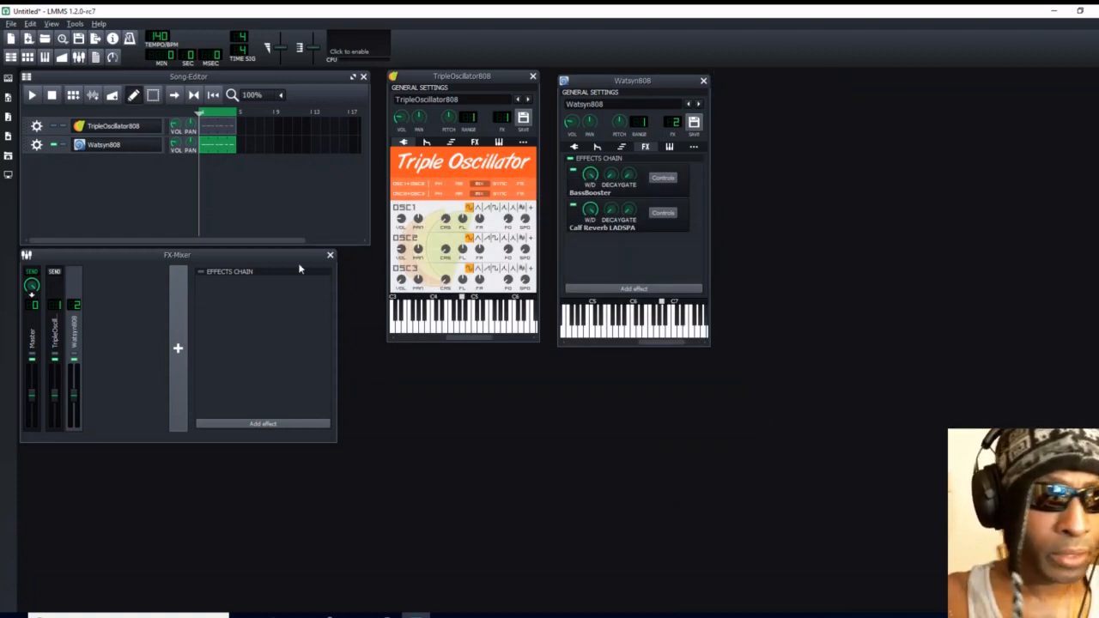
{"action": "left_click", "coordinate": [31, 96]}
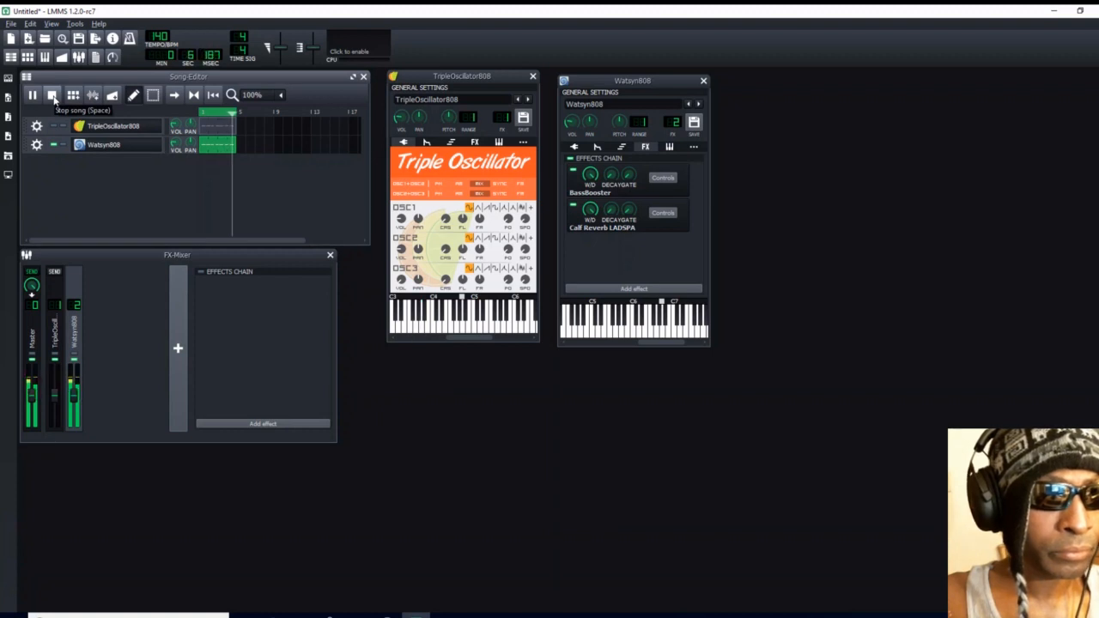
{"action": "left_click", "coordinate": [51, 95]}
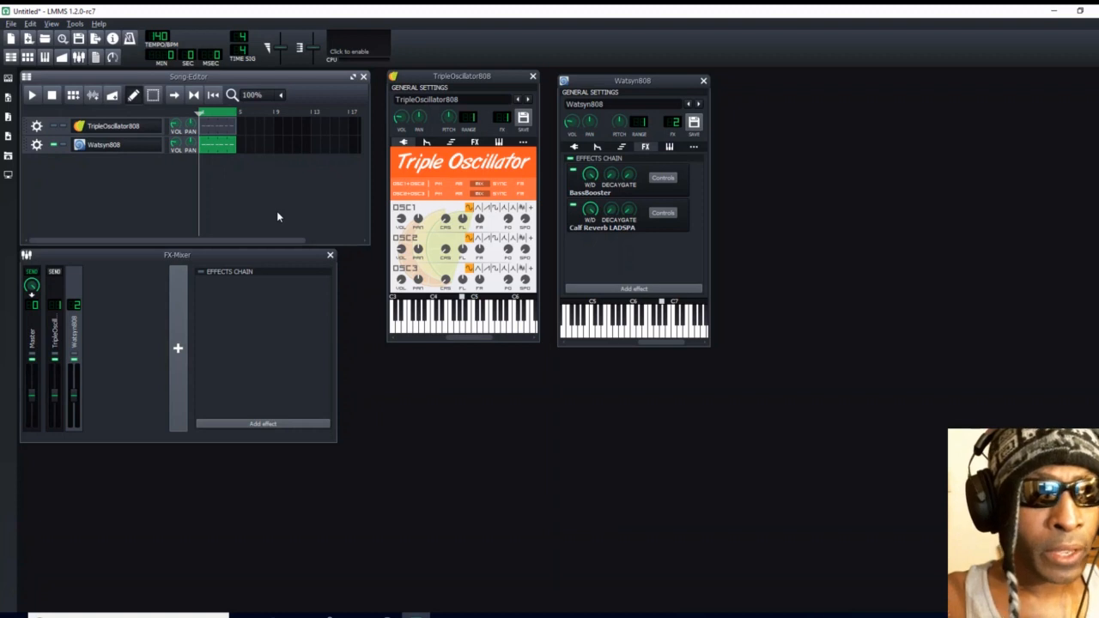
- Clone the Watsyn808 track and rename the copy 2Watsyn808
{"action": "left_click", "coordinate": [36, 145]}
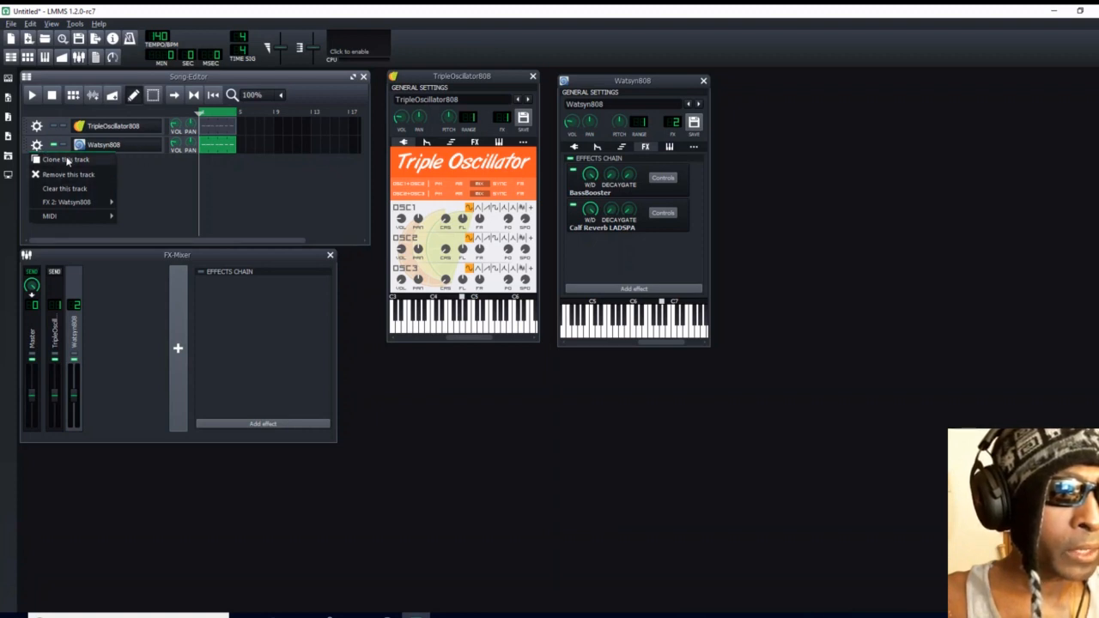
{"action": "left_click", "coordinate": [68, 159]}
{"action": "double_click", "coordinate": [98, 166]}
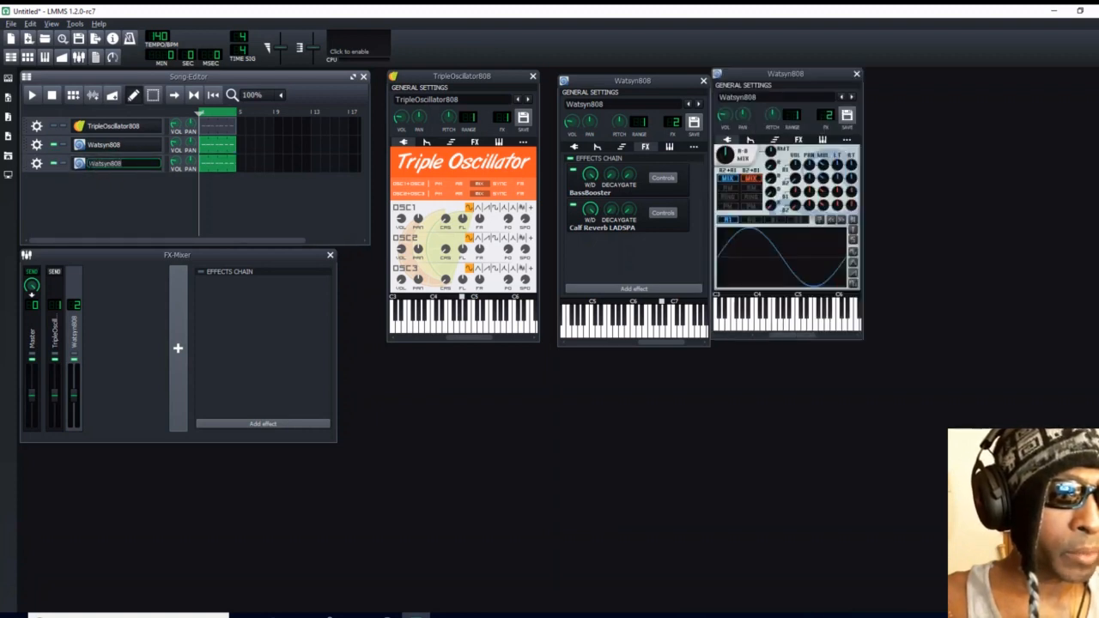
{"action": "left_click", "coordinate": [123, 164]}
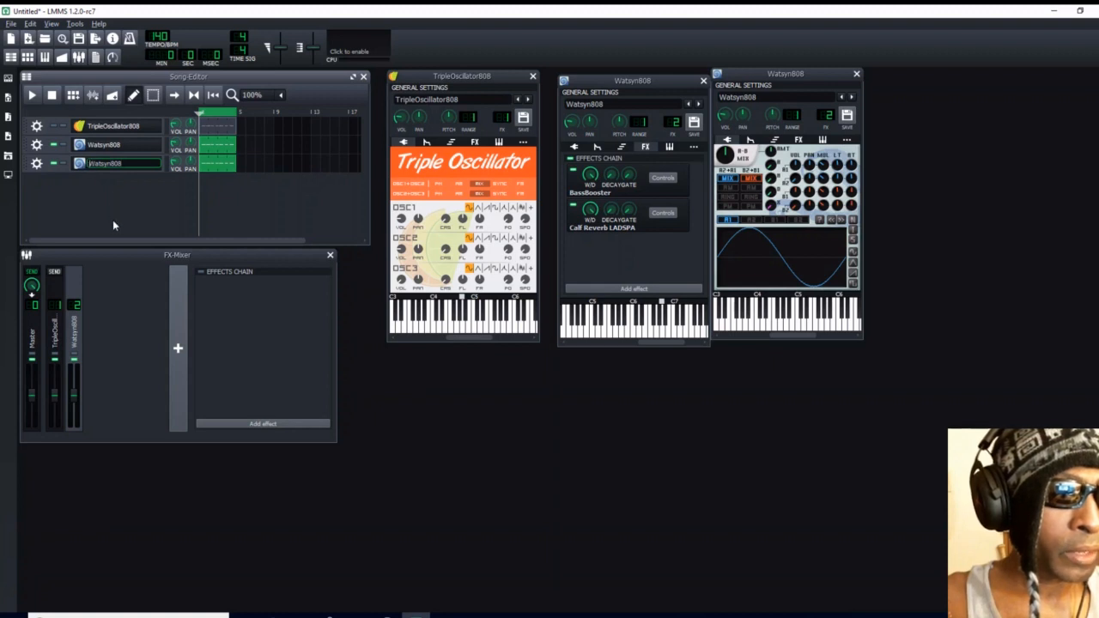
{"action": "type", "text": "2"}
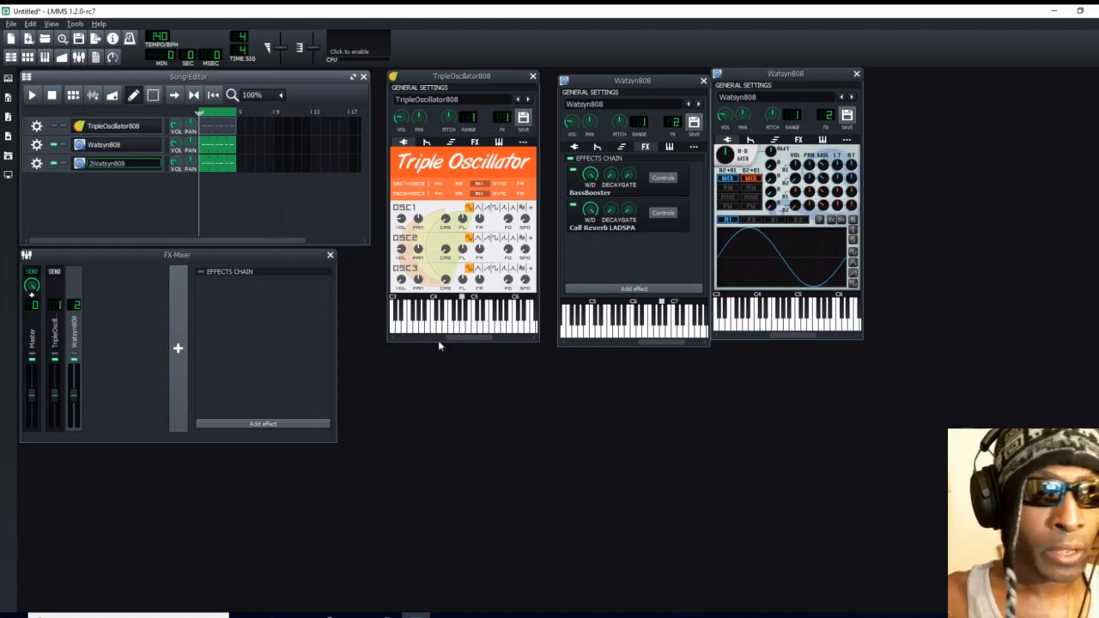
- Assign the 2Watsyn808 track to a new FX channel and move its instrument window slightly away from the Watsyn808 window
{"action": "left_click", "coordinate": [37, 163]}
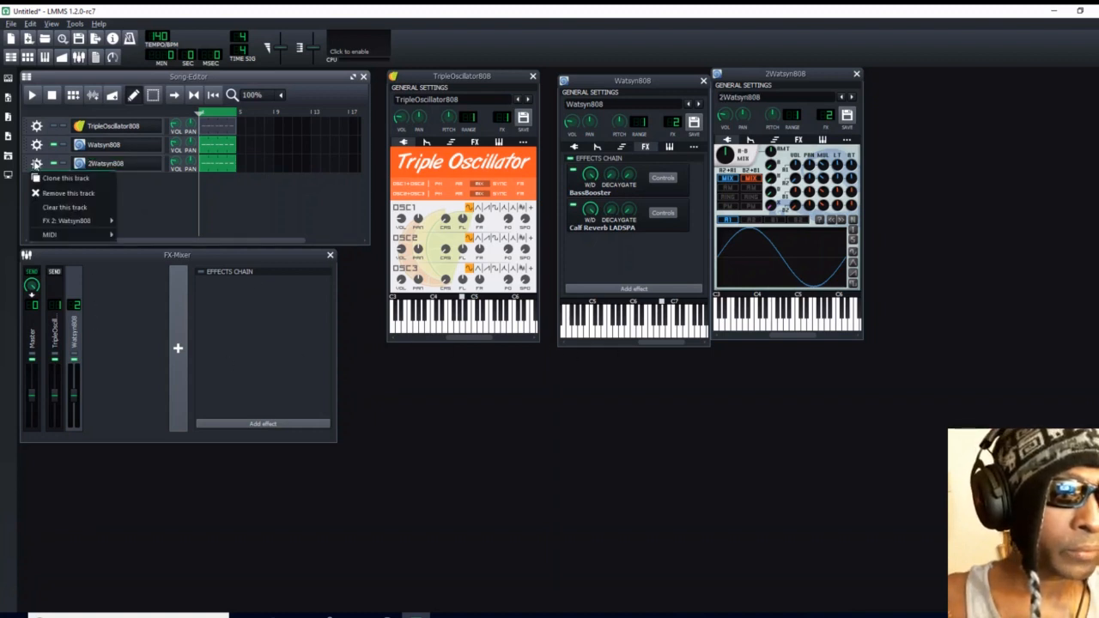
{"action": "mouse_move", "coordinate": [48, 221]}
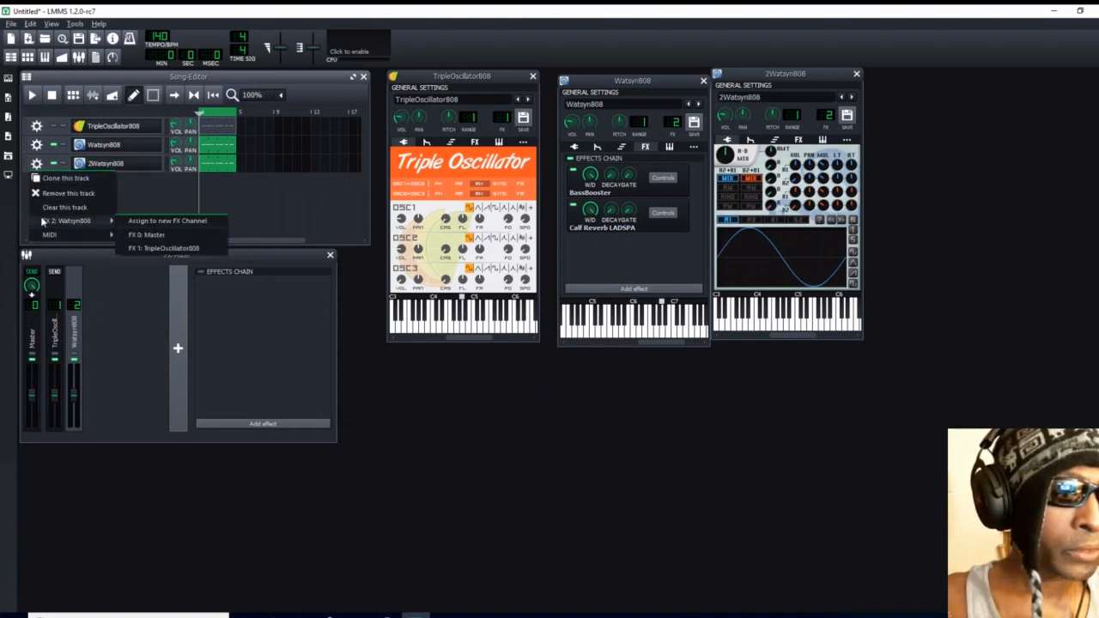
{"action": "left_click", "coordinate": [153, 221]}
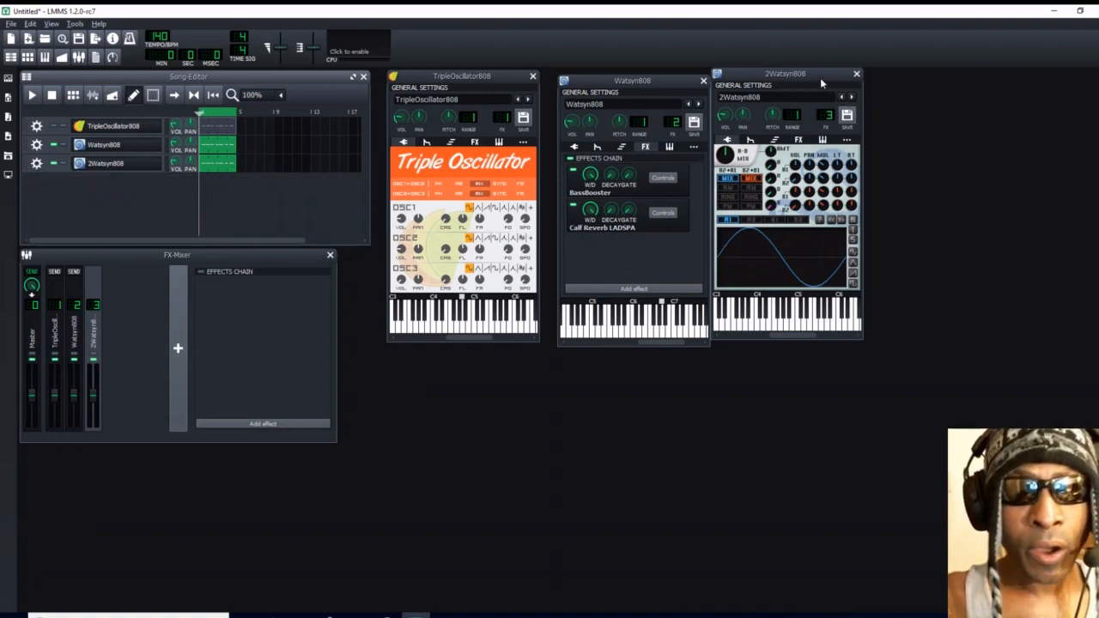
{"action": "left_click_drag", "start_coordinate": [819, 77], "coordinate": [831, 82]}
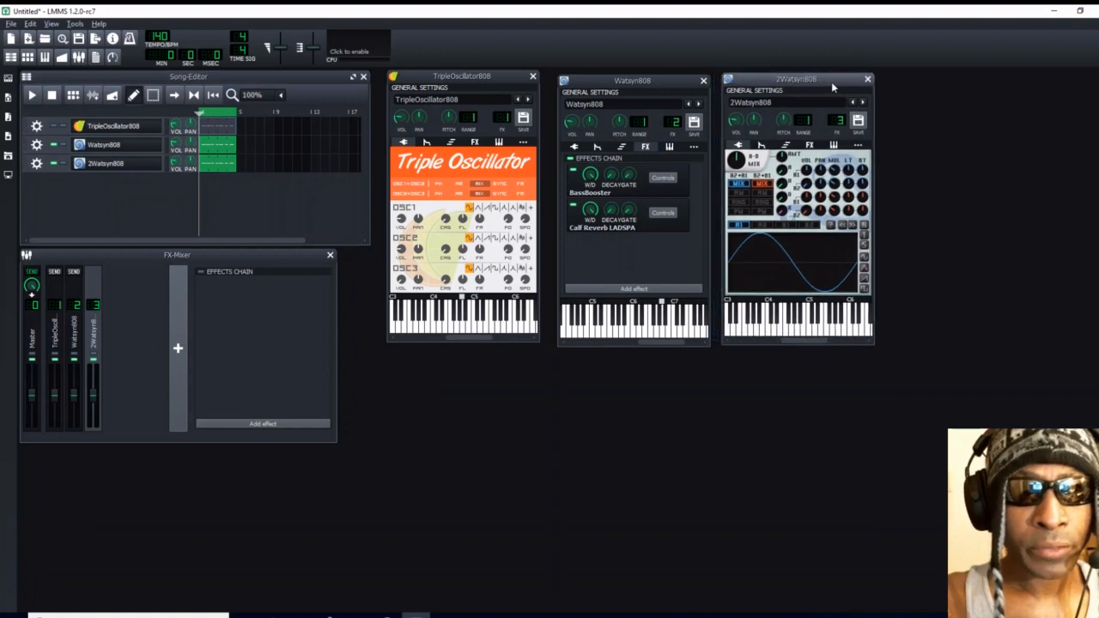
- Show Watsyn808's oscillator view, select oscillator B1 in 2Watsyn808 and draw a wavy freehand waveform across its full graph
{"action": "left_click", "coordinate": [573, 146]}
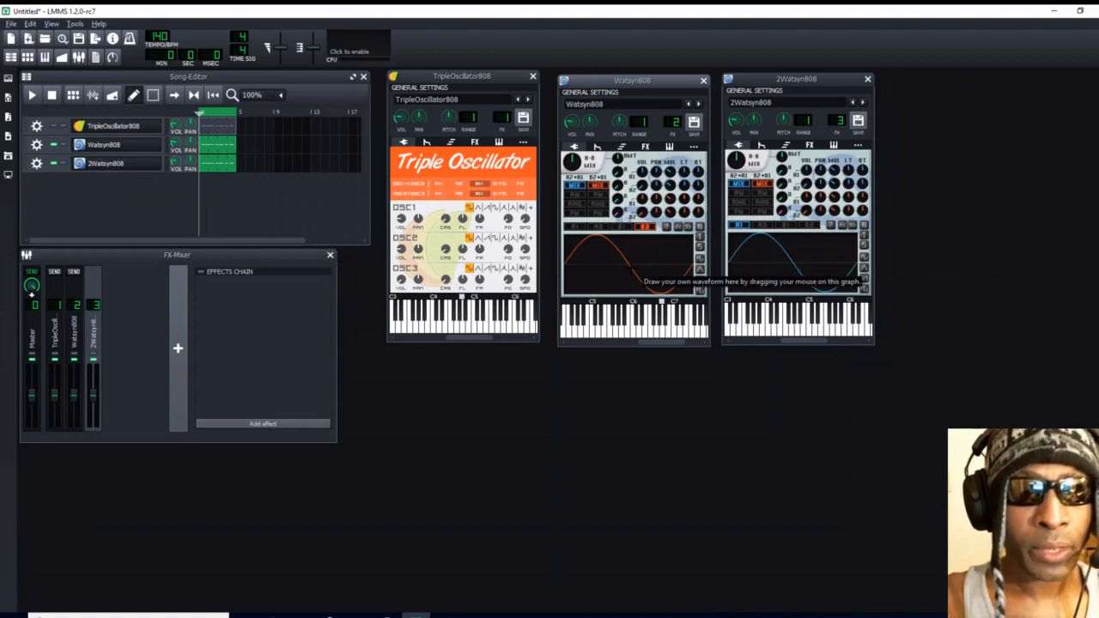
{"action": "left_click", "coordinate": [785, 226]}
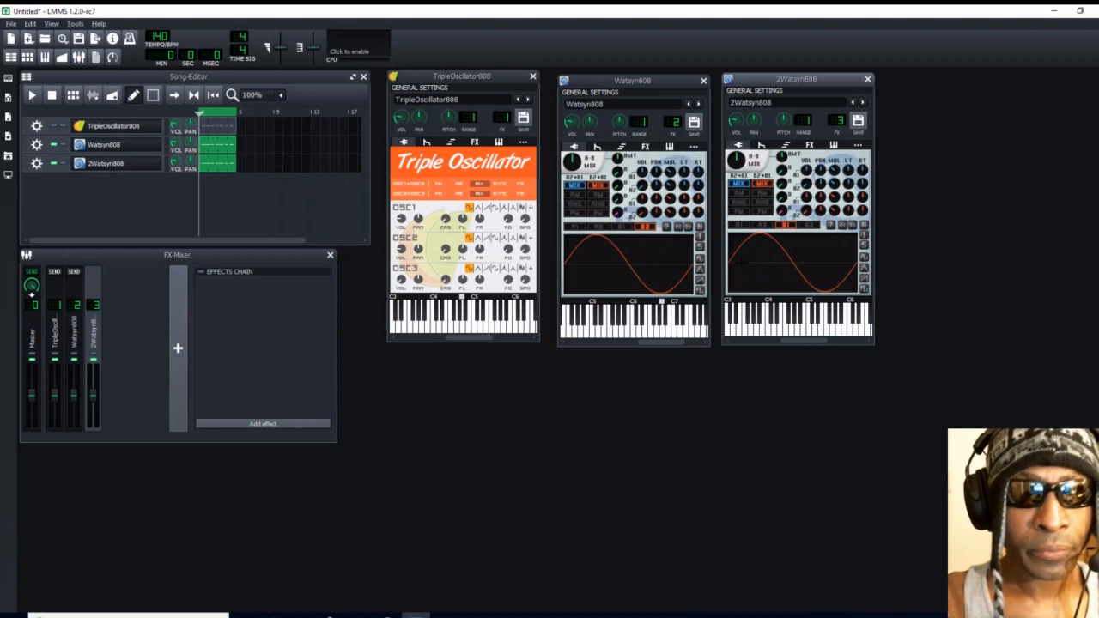
{"action": "mouse_move", "coordinate": [729, 264]}
{"action": "left_mouse_down"}
{"action": "mouse_move", "coordinate": [733, 248]}
{"action": "mouse_move", "coordinate": [746, 275]}
{"action": "mouse_move", "coordinate": [768, 244]}
{"action": "mouse_move", "coordinate": [778, 273]}
{"action": "mouse_move", "coordinate": [786, 248]}
{"action": "mouse_move", "coordinate": [795, 271]}
{"action": "mouse_move", "coordinate": [817, 247]}
{"action": "mouse_move", "coordinate": [824, 273]}
{"action": "mouse_move", "coordinate": [835, 249]}
{"action": "mouse_move", "coordinate": [846, 280]}
{"action": "mouse_move", "coordinate": [856, 252]}
{"action": "left_mouse_up"}
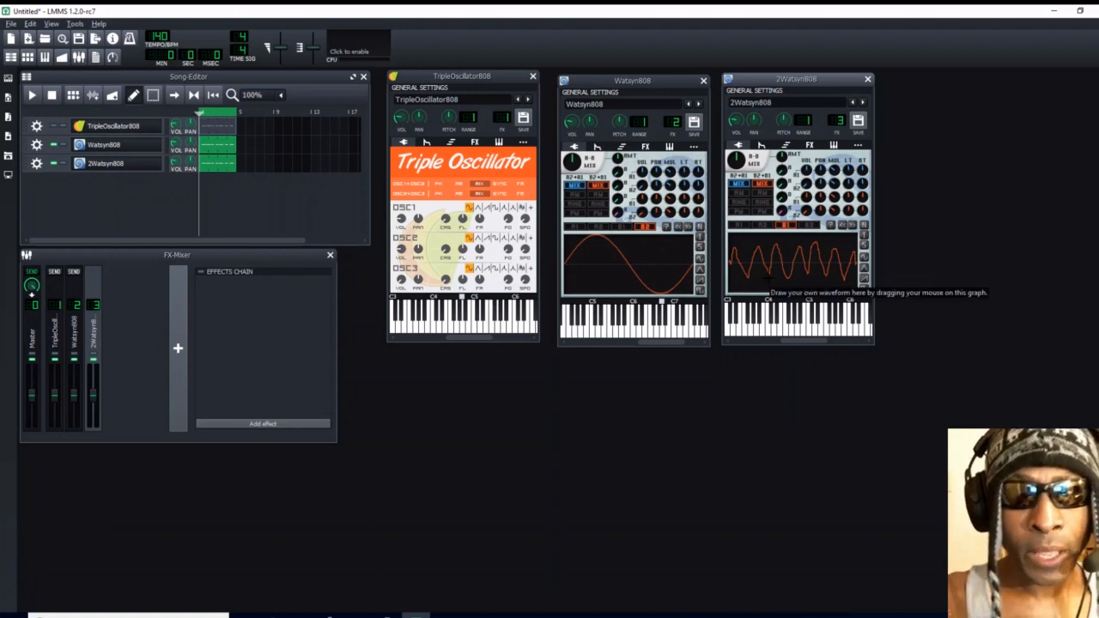
- Browse the waveforms and shapes sample folders for a waveform file for oscillator B1, and close the dialog without loading one
{"action": "left_click", "coordinate": [830, 227]}
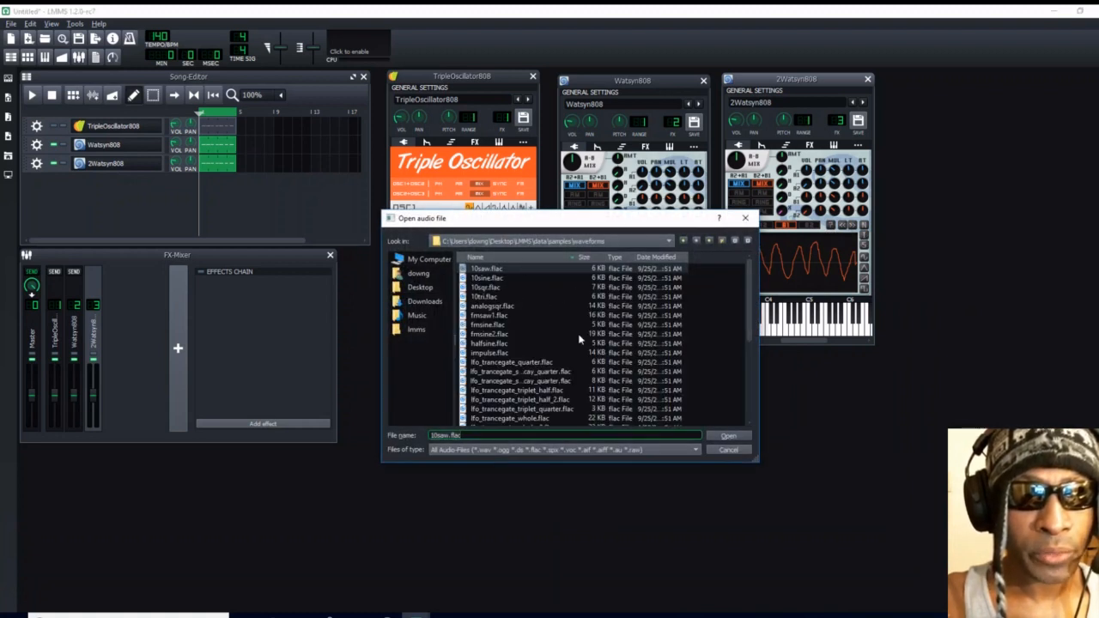
{"action": "left_click", "coordinate": [709, 242]}
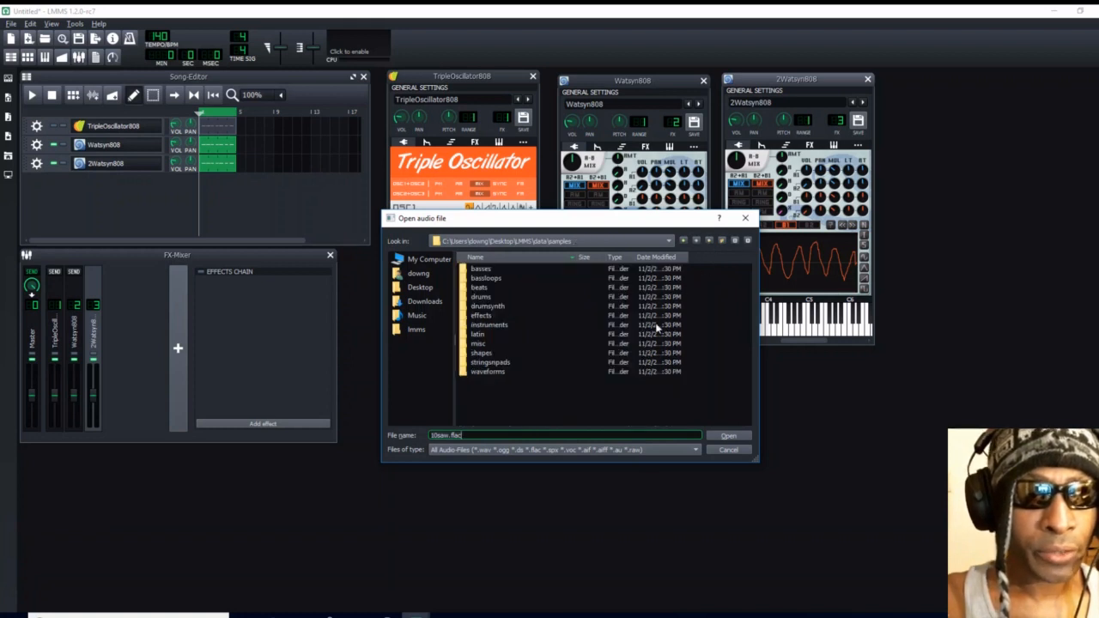
{"action": "double_click", "coordinate": [488, 353]}
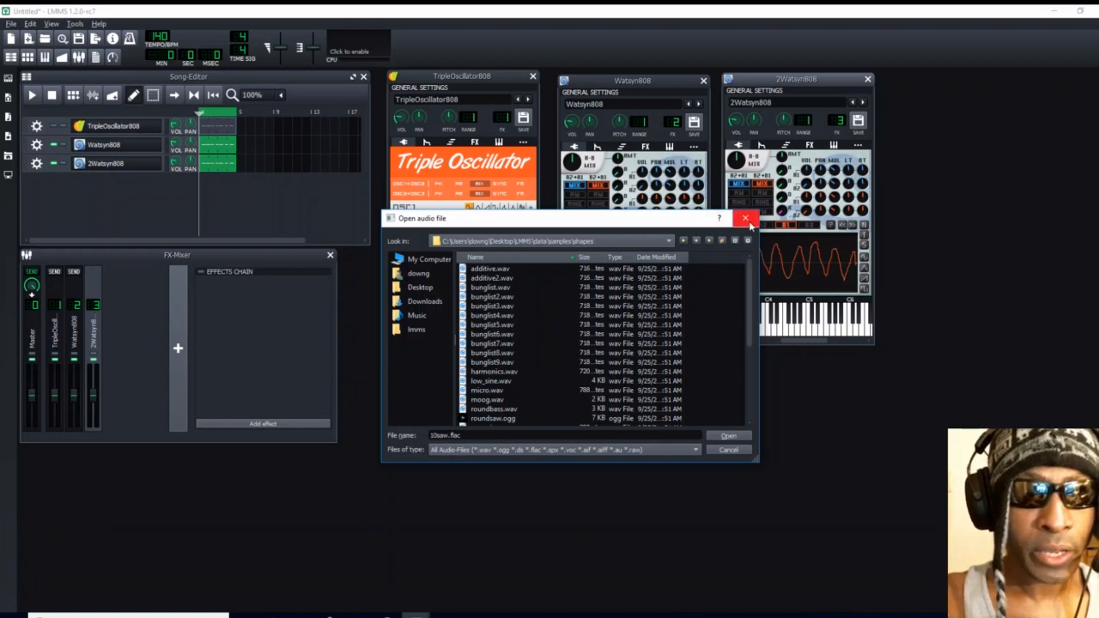
{"action": "left_click", "coordinate": [745, 218]}
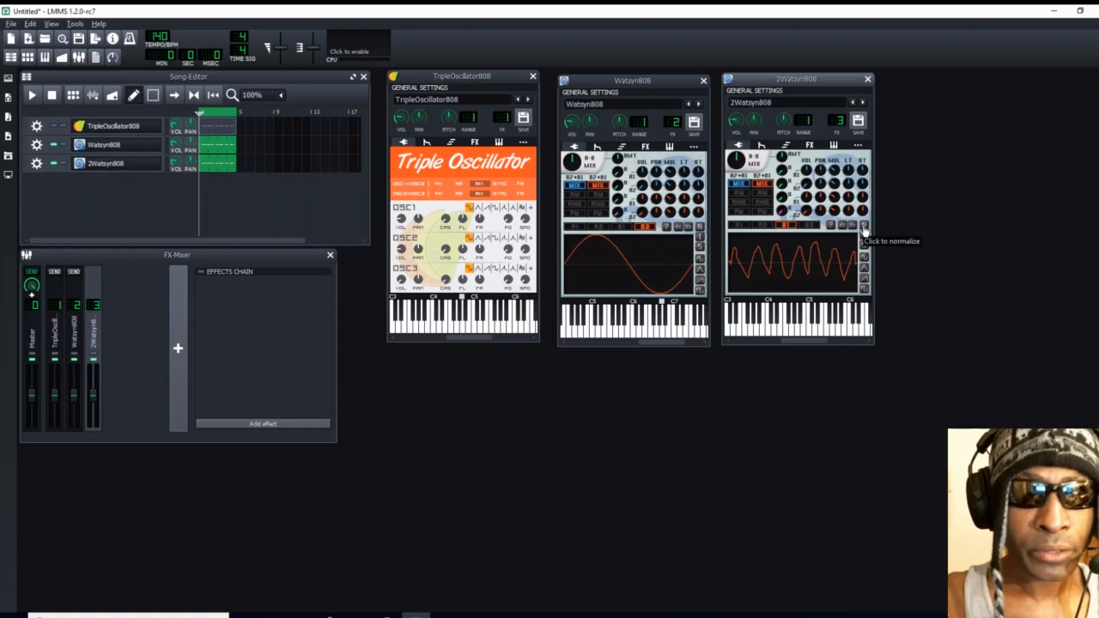
- Normalize and invert the drawn B1 waveform of 2Watsyn808, and try the sine, triangle, saw and square wave shapes
{"action": "left_click", "coordinate": [863, 227]}
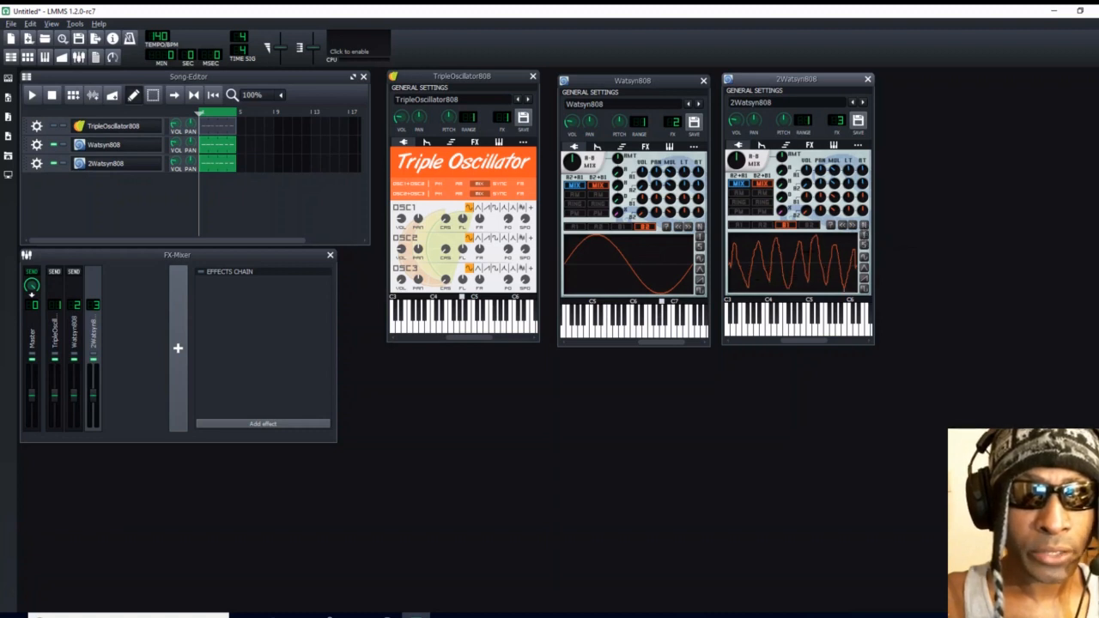
{"action": "left_click", "coordinate": [861, 233]}
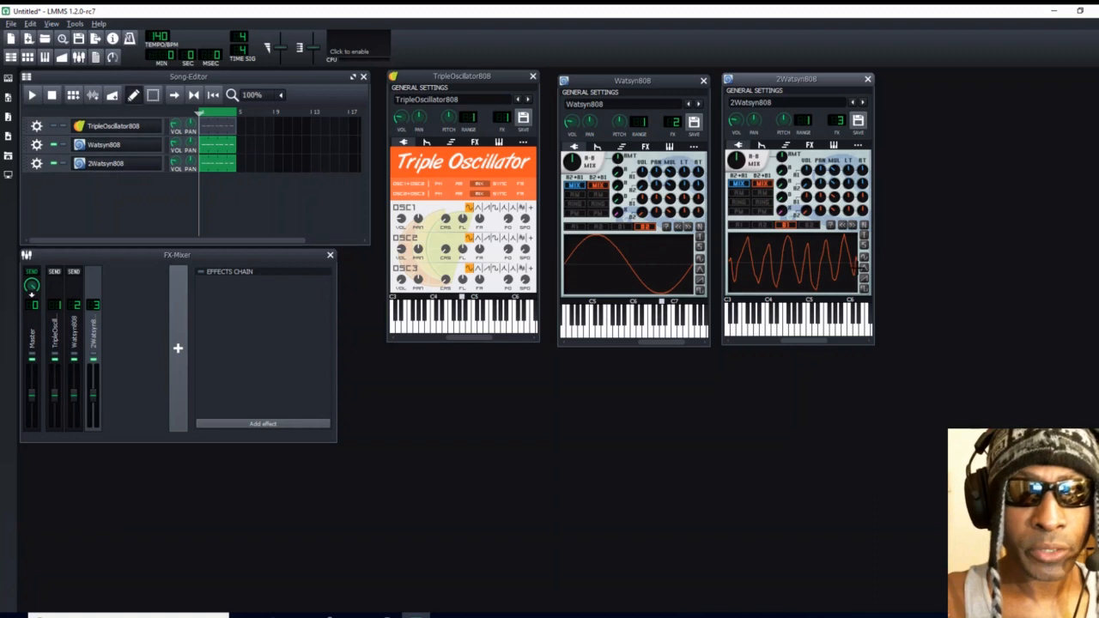
{"action": "left_click", "coordinate": [864, 262]}
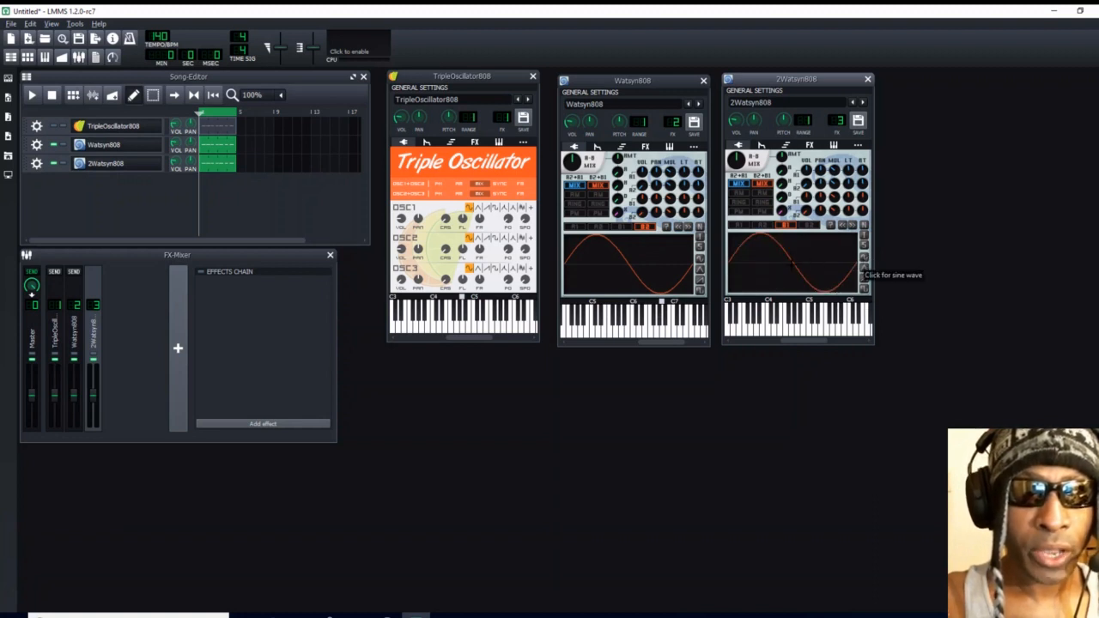
{"action": "left_click", "coordinate": [865, 268]}
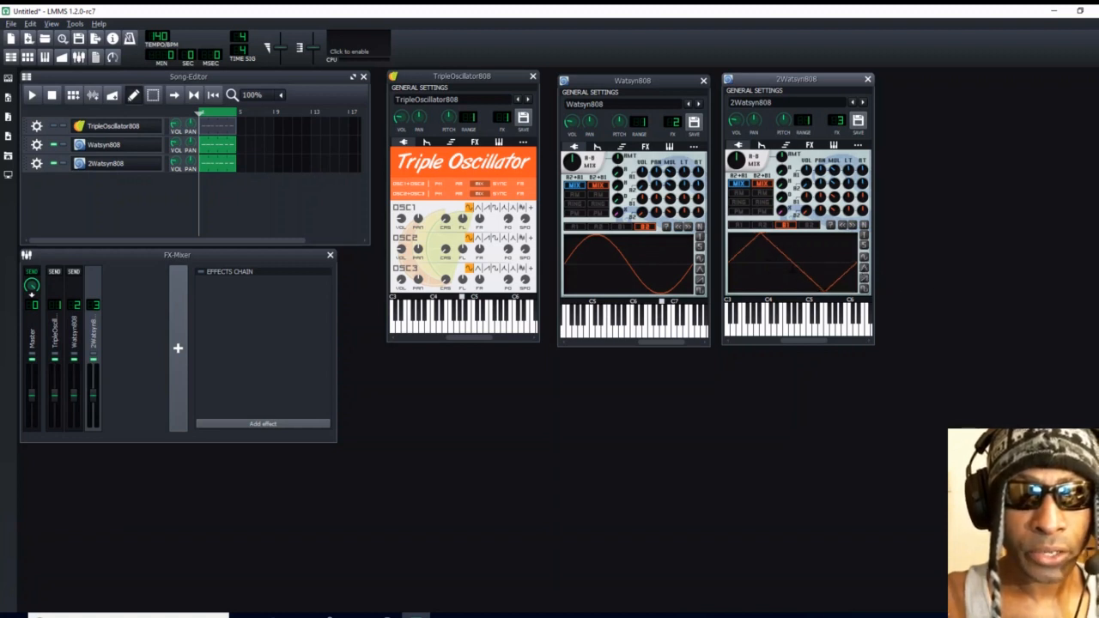
{"action": "left_click", "coordinate": [864, 280]}
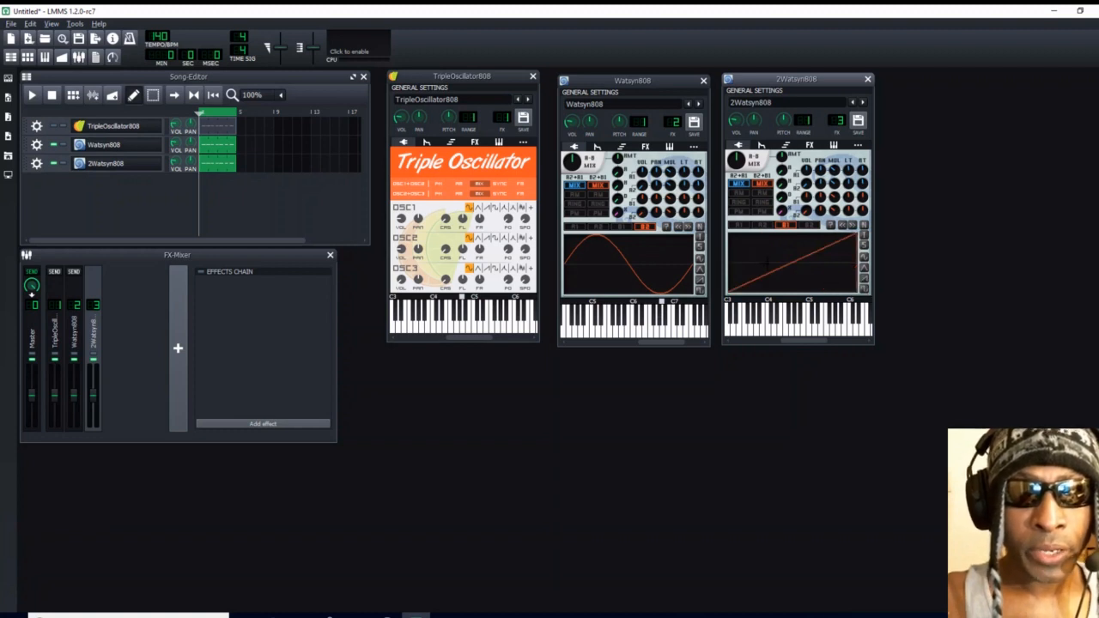
{"action": "left_click", "coordinate": [864, 292]}
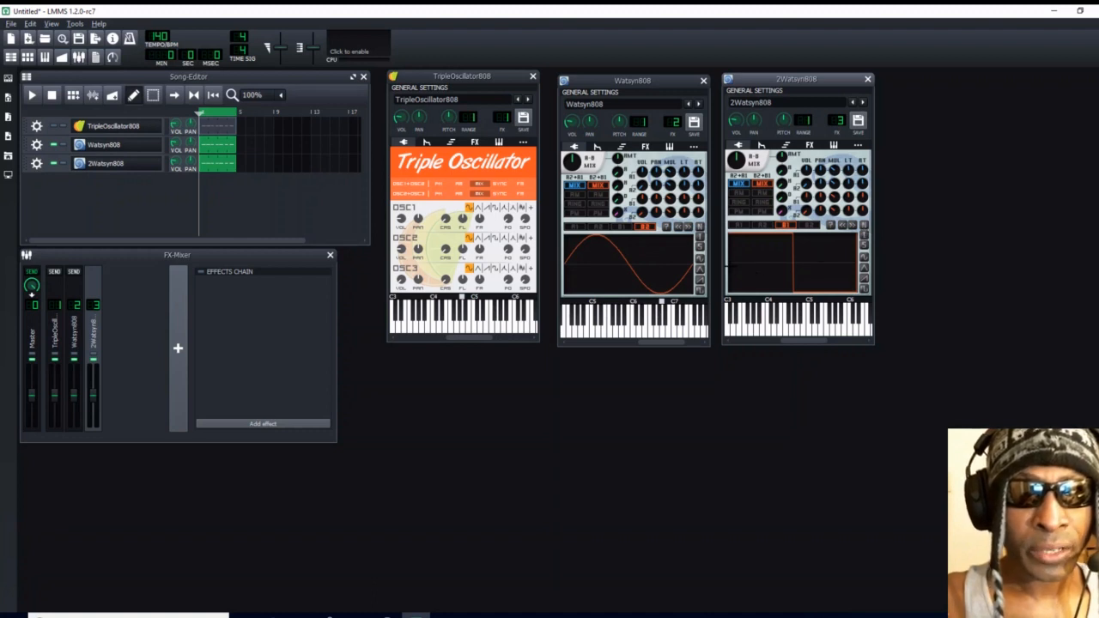
- Replace the square wave of 2Watsyn808's oscillator B1 with a jagged freehand waveform and keep B1 selected
{"action": "mouse_move", "coordinate": [730, 267]}
{"action": "left_mouse_down"}
{"action": "mouse_move", "coordinate": [733, 255]}
{"action": "mouse_move", "coordinate": [745, 280]}
{"action": "mouse_move", "coordinate": [755, 250]}
{"action": "mouse_move", "coordinate": [749, 261]}
{"action": "mouse_move", "coordinate": [765, 273]}
{"action": "mouse_move", "coordinate": [773, 236]}
{"action": "mouse_move", "coordinate": [781, 268]}
{"action": "mouse_move", "coordinate": [788, 257]}
{"action": "mouse_move", "coordinate": [826, 266]}
{"action": "mouse_move", "coordinate": [831, 249]}
{"action": "mouse_move", "coordinate": [855, 257]}
{"action": "left_mouse_up"}
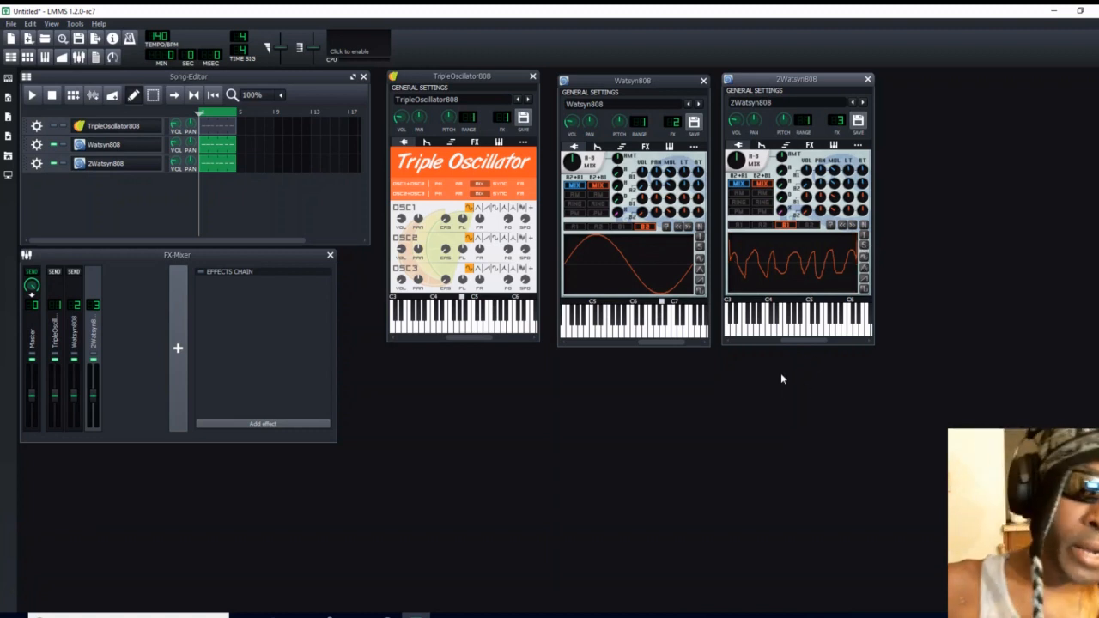
{"action": "left_click", "coordinate": [738, 225]}
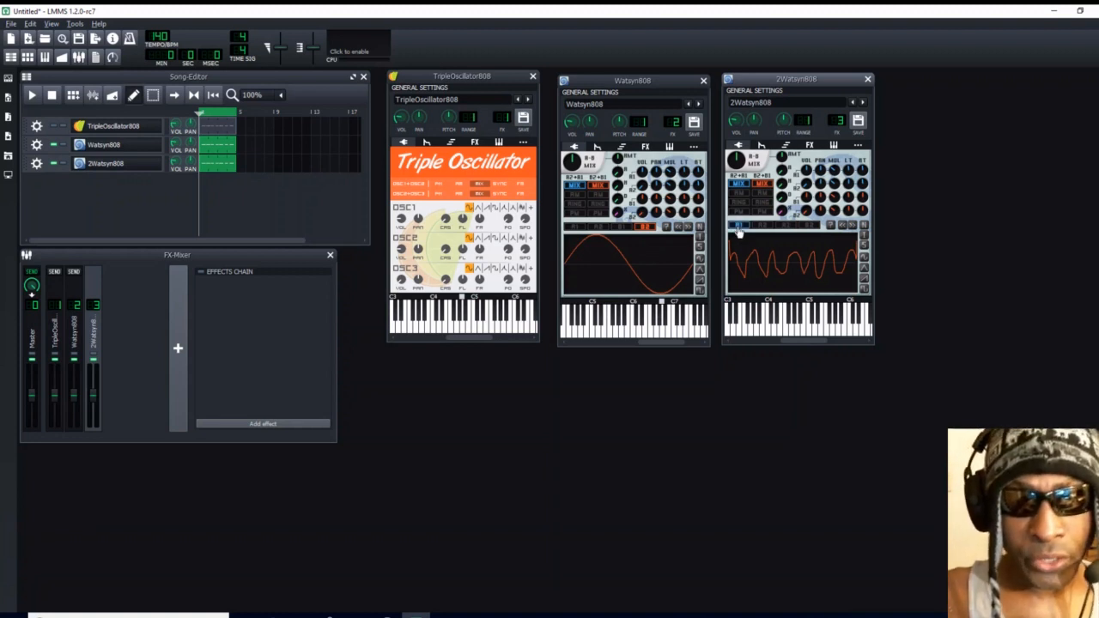
{"action": "left_click", "coordinate": [785, 225]}
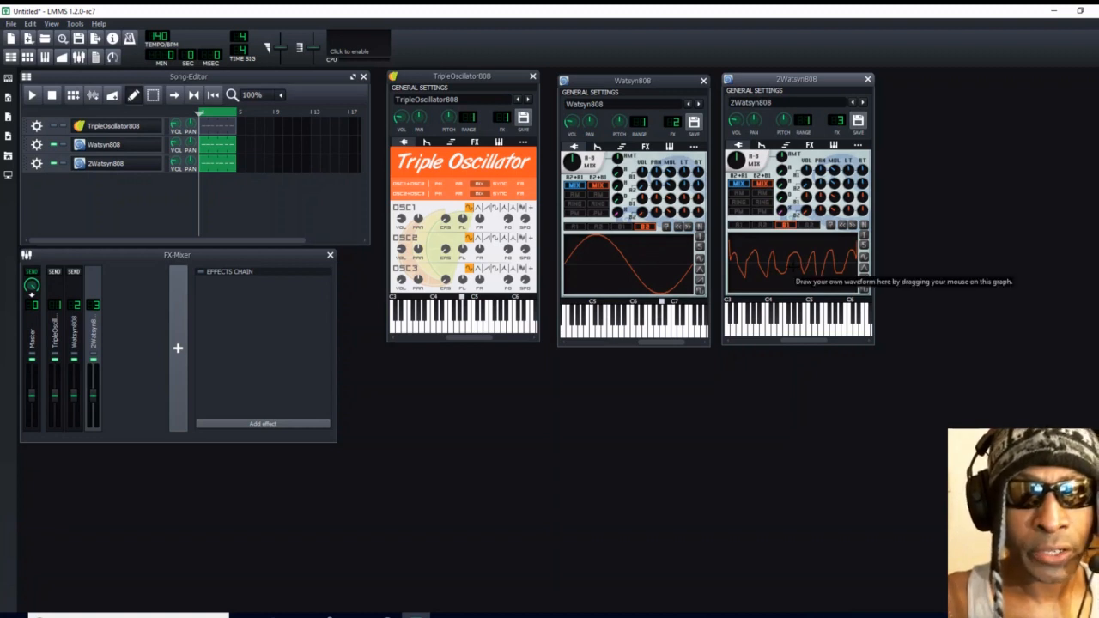
- Mute the Watsyn808 track and play the song to hear 2Watsyn808 alone
{"action": "left_click", "coordinate": [54, 146]}
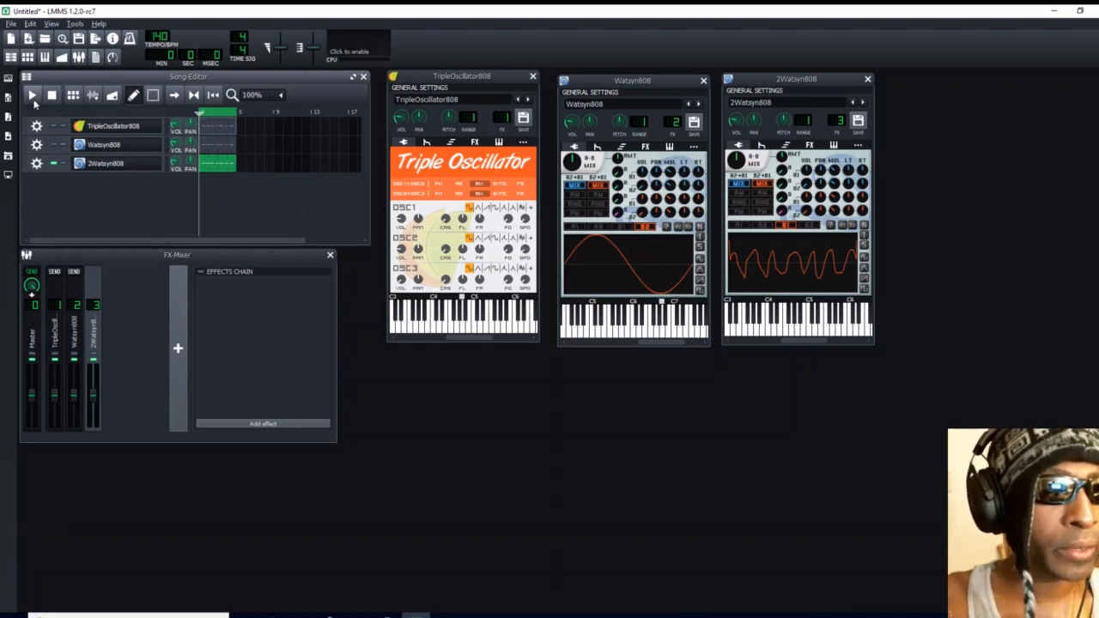
{"action": "left_click", "coordinate": [33, 95]}
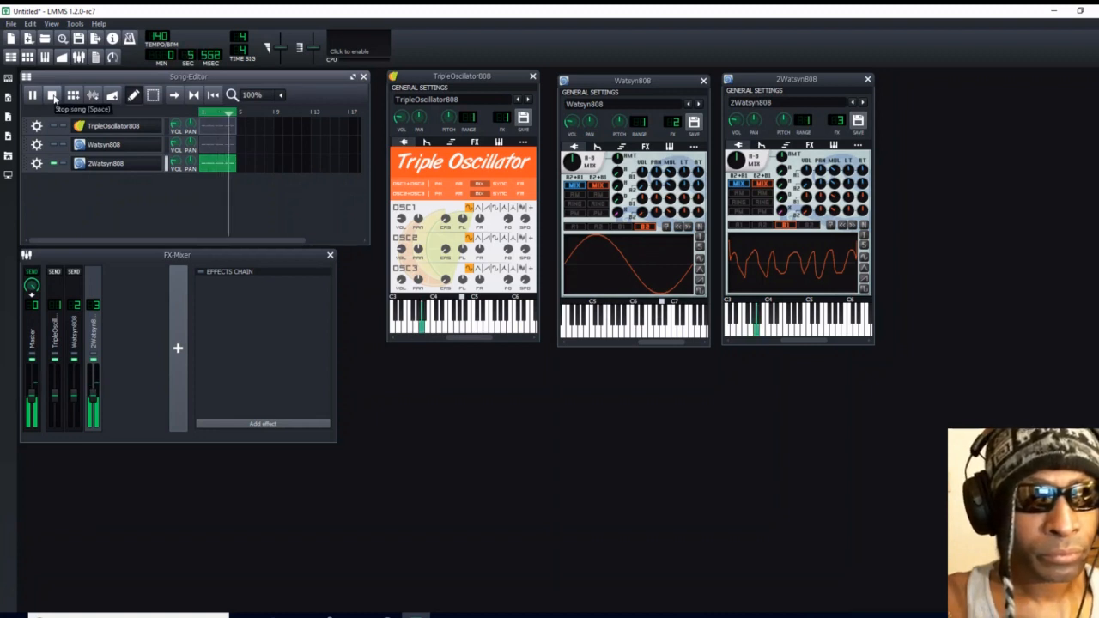
- Try turning 2Watsyn808's A-B mix up toward B, play the song to hear it, and reset the mix to its default
{"action": "left_click", "coordinate": [52, 96]}
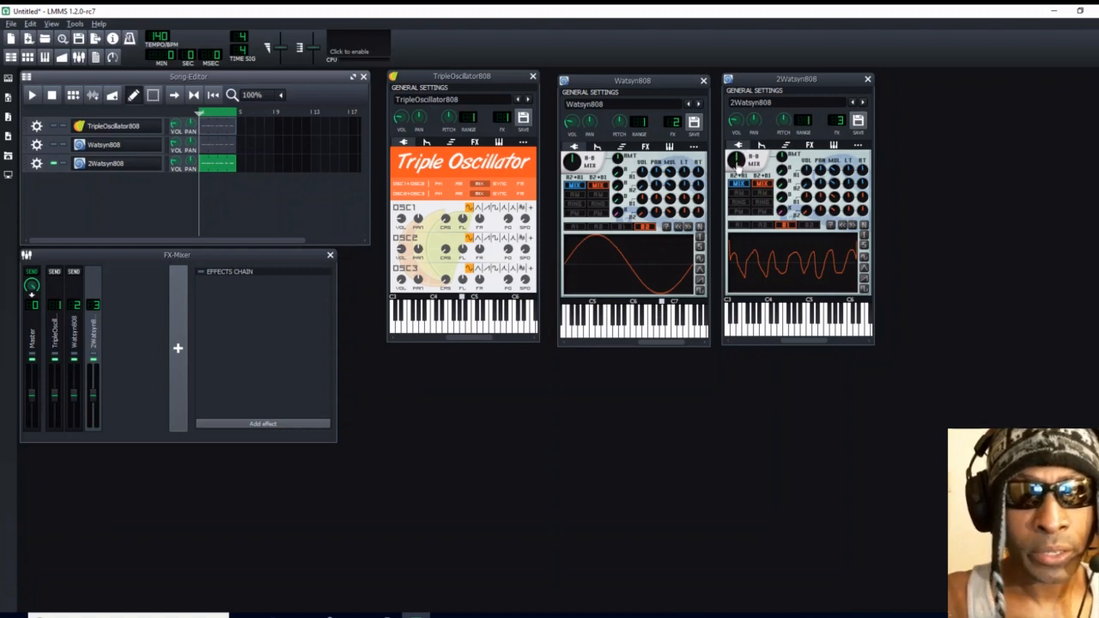
{"action": "left_click_drag", "start_coordinate": [736, 163], "coordinate": [737, 127]}
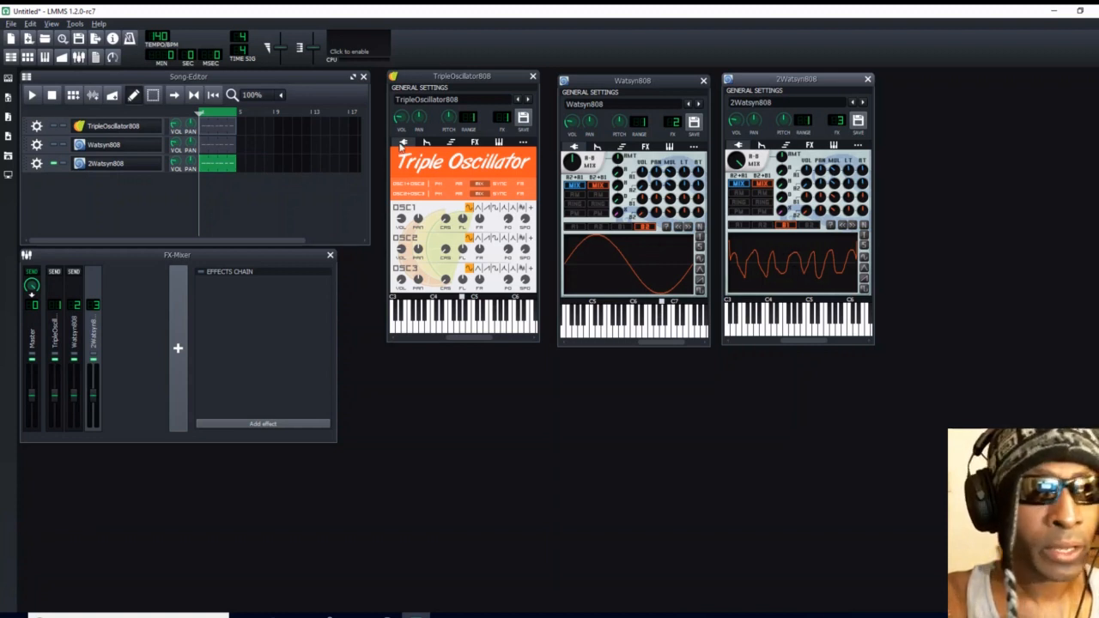
{"action": "left_click", "coordinate": [38, 95]}
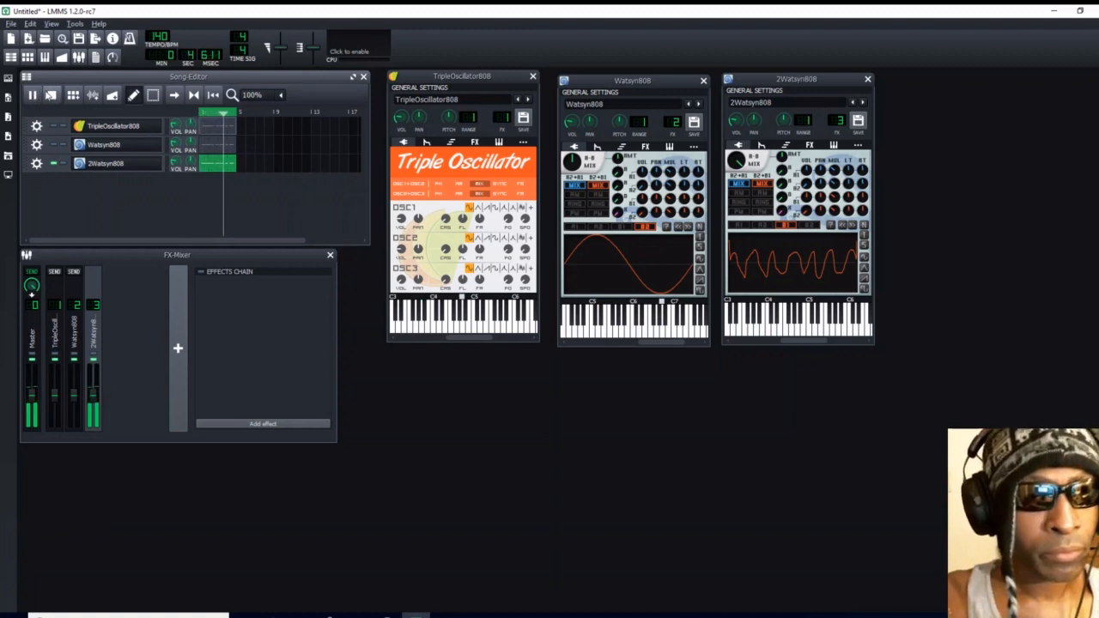
{"action": "left_click", "coordinate": [51, 95]}
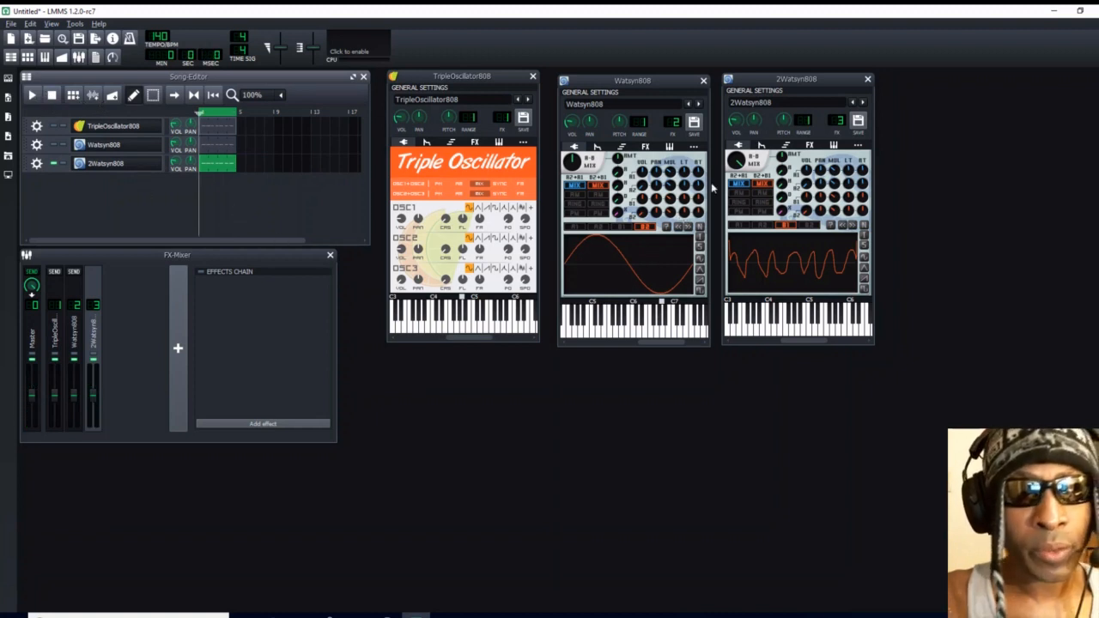
{"action": "right_click", "coordinate": [735, 163]}
{"action": "left_click", "coordinate": [759, 185]}
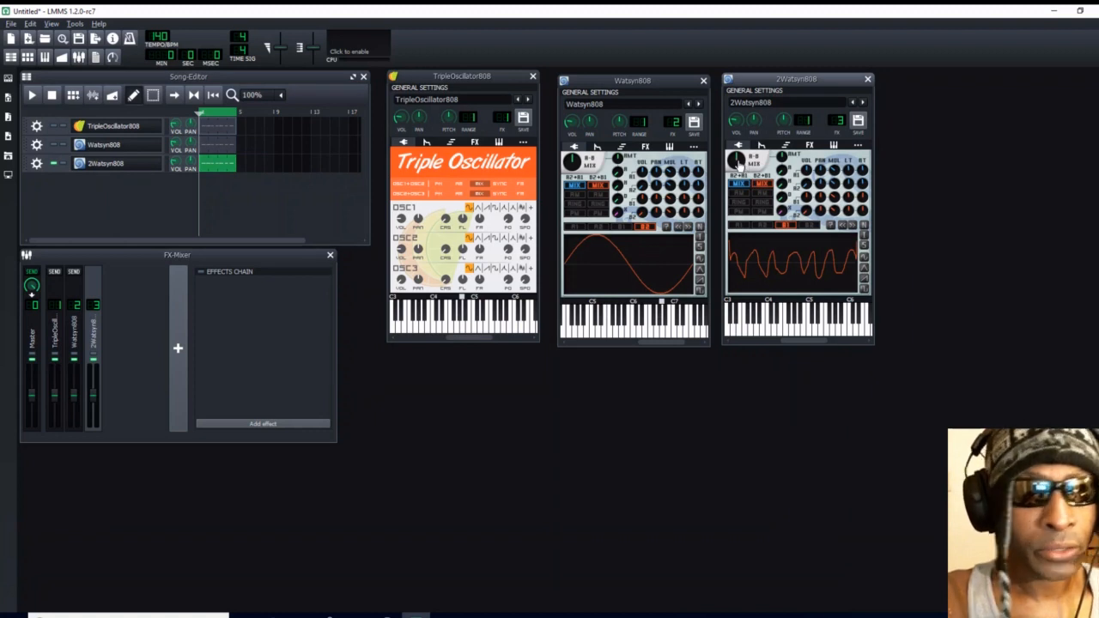
- Turn 2Watsyn808's A-B mix down toward A while the song plays, and stop playback
{"action": "left_click", "coordinate": [31, 95]}
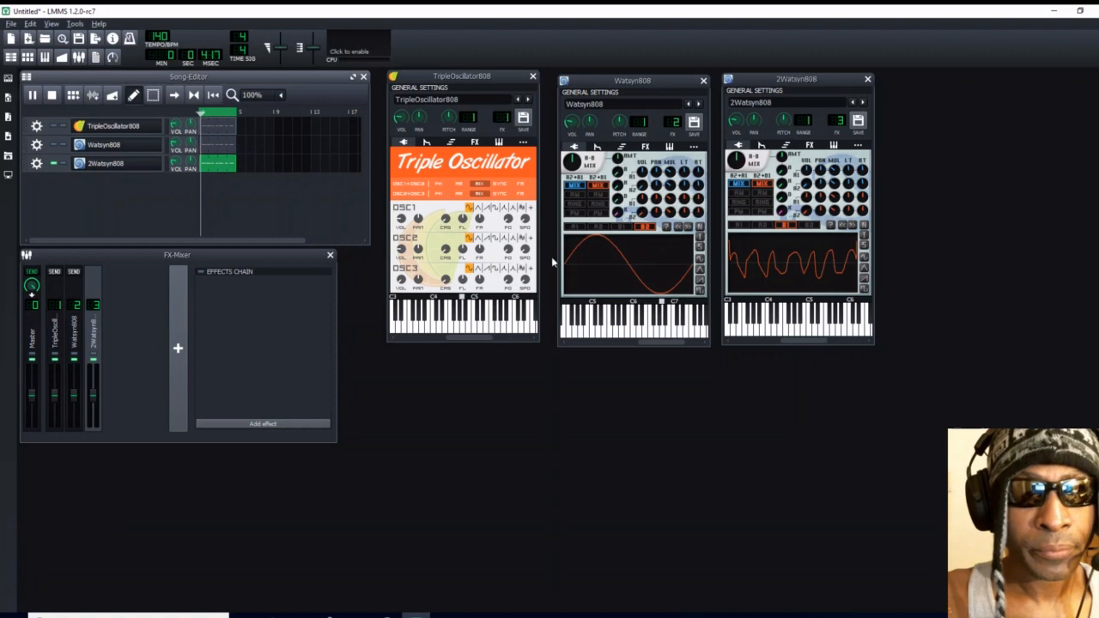
{"action": "left_click", "coordinate": [735, 159]}
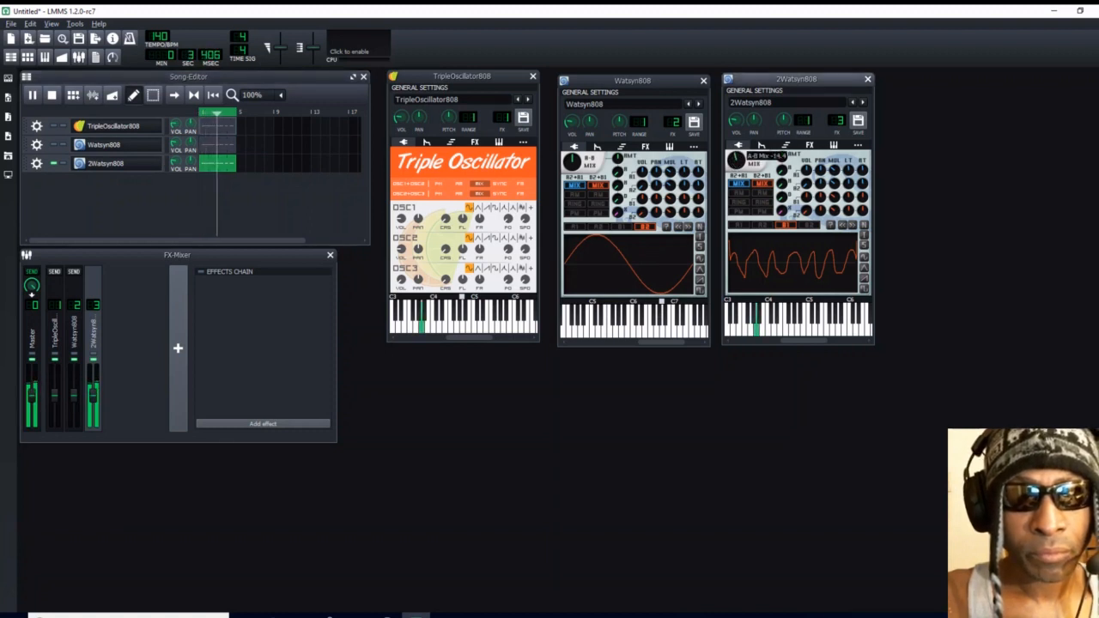
{"action": "left_click_drag", "start_coordinate": [735, 161], "coordinate": [735, 216]}
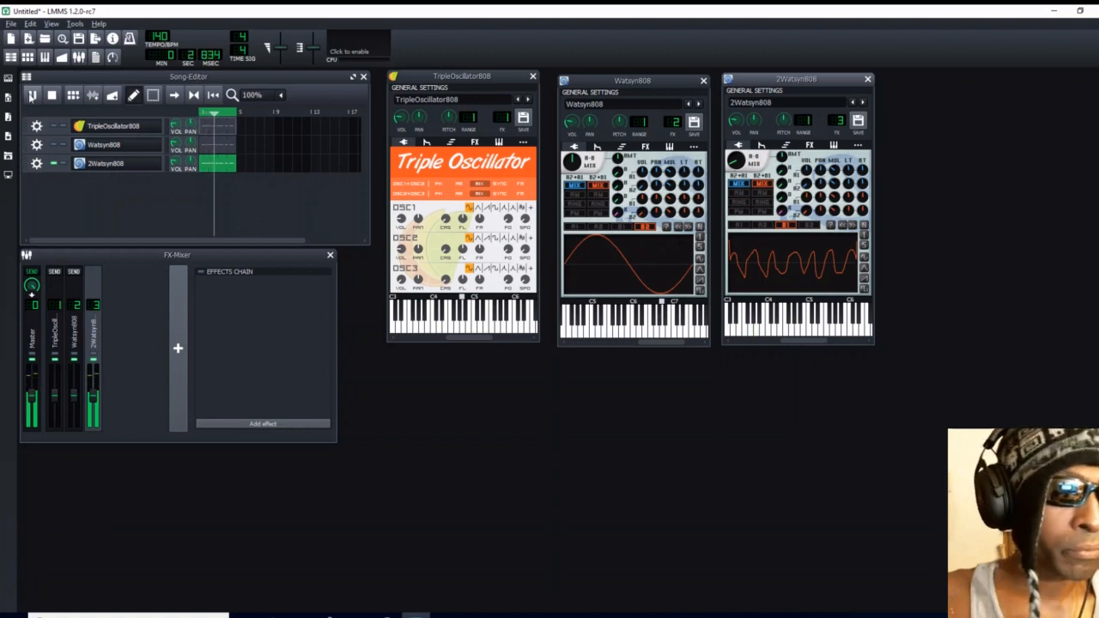
{"action": "left_click", "coordinate": [51, 94]}
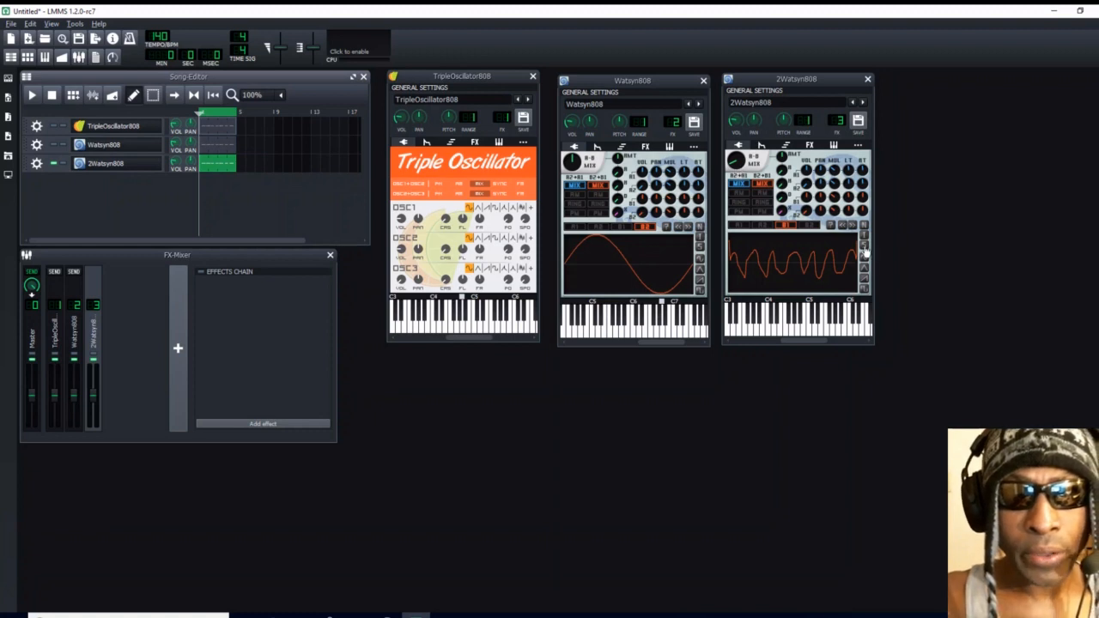
- Save the 2Watsyn808 instrument settings in the Watsyn presets folder as Merry XMas808
{"action": "left_click", "coordinate": [809, 145]}
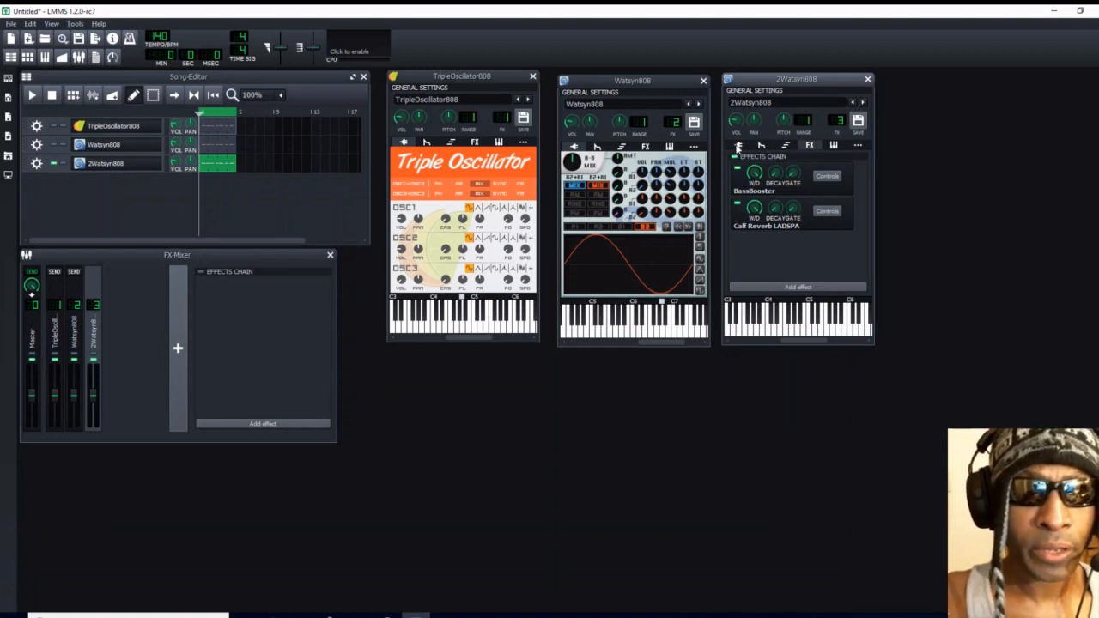
{"action": "left_click", "coordinate": [737, 147]}
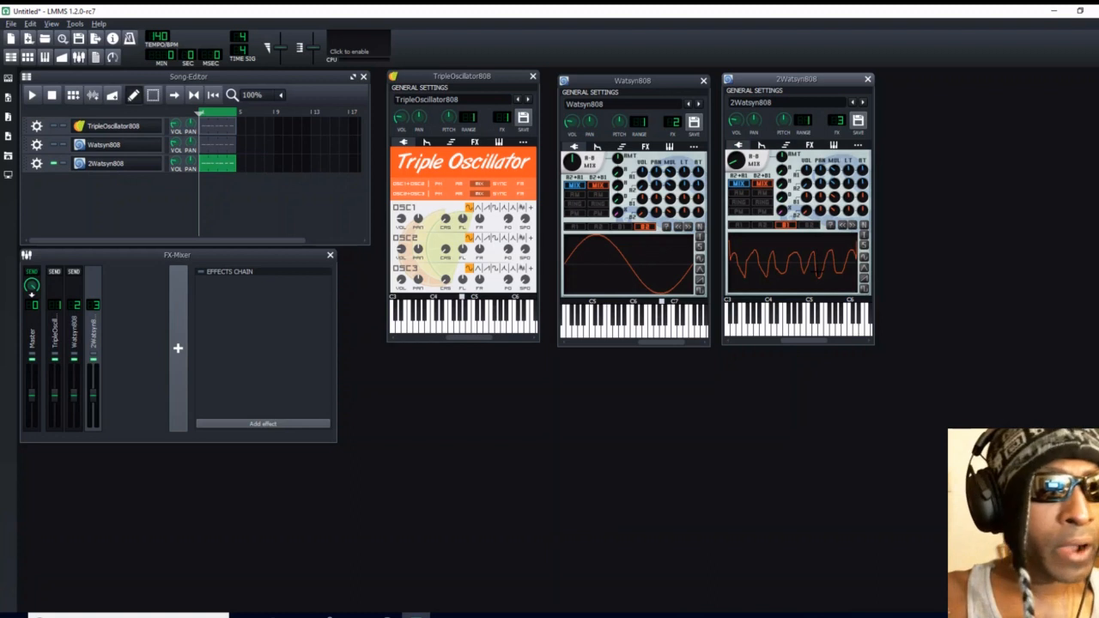
{"action": "left_click", "coordinate": [858, 121]}
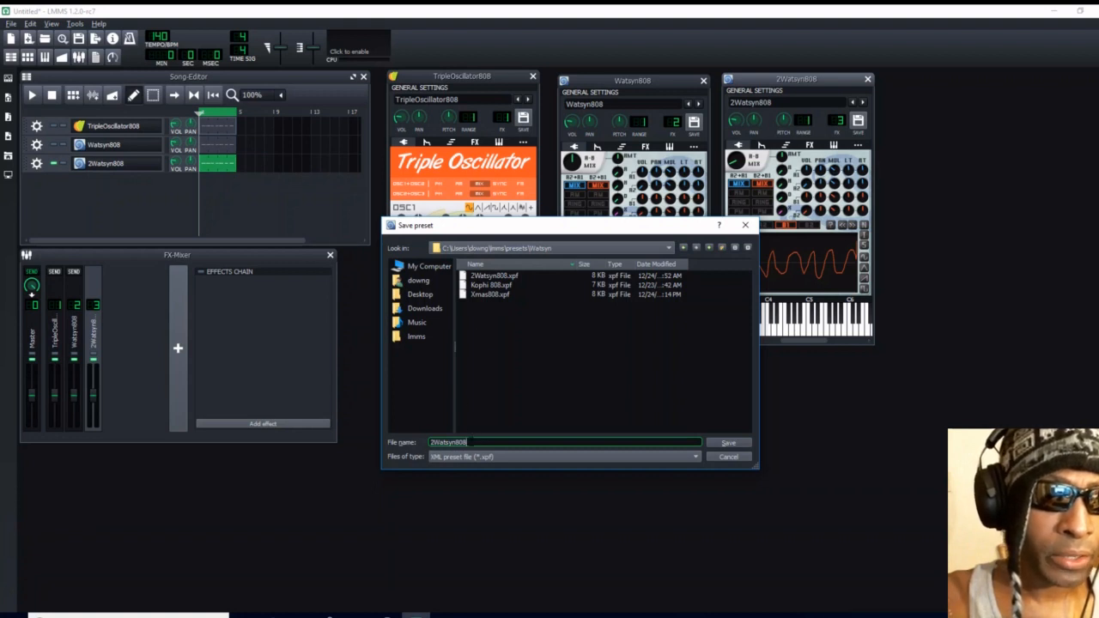
{"action": "left_click", "coordinate": [468, 442]}
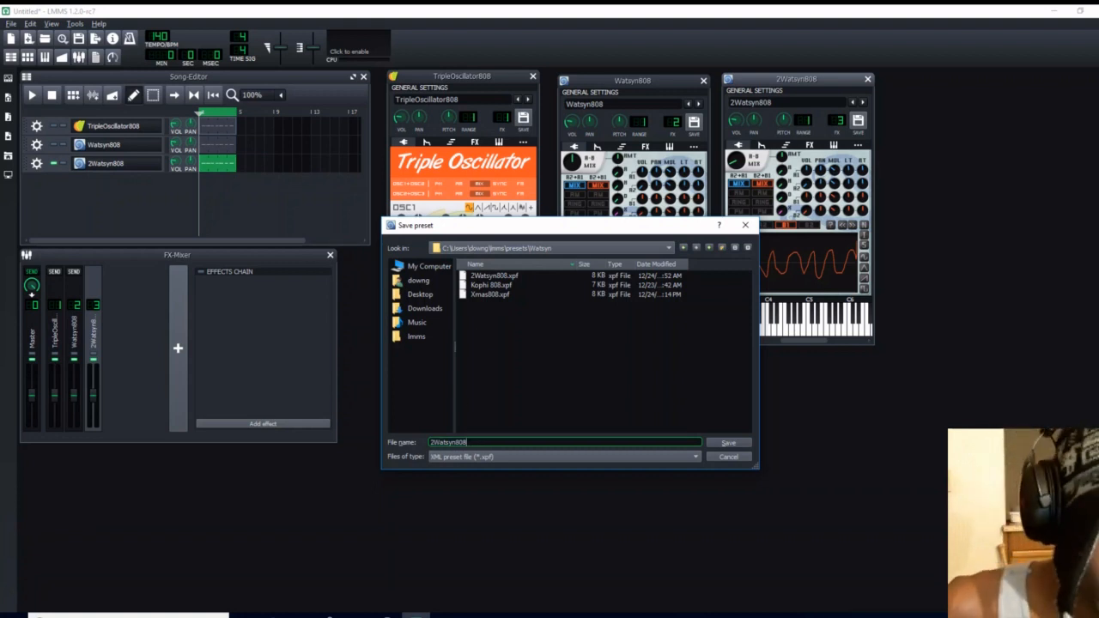
{"action": "key", "text": "BackSpace"}
{"action": "key", "text": "BackSpace"}
{"action": "key", "text": "BackSpace"}
{"action": "key", "text": "BackSpace"}
{"action": "key", "text": "BackSpace"}
{"action": "key", "text": "BackSpace"}
{"action": "key", "text": "BackSpace"}
{"action": "key", "text": "BackSpace"}
{"action": "key", "text": "BackSpace"}
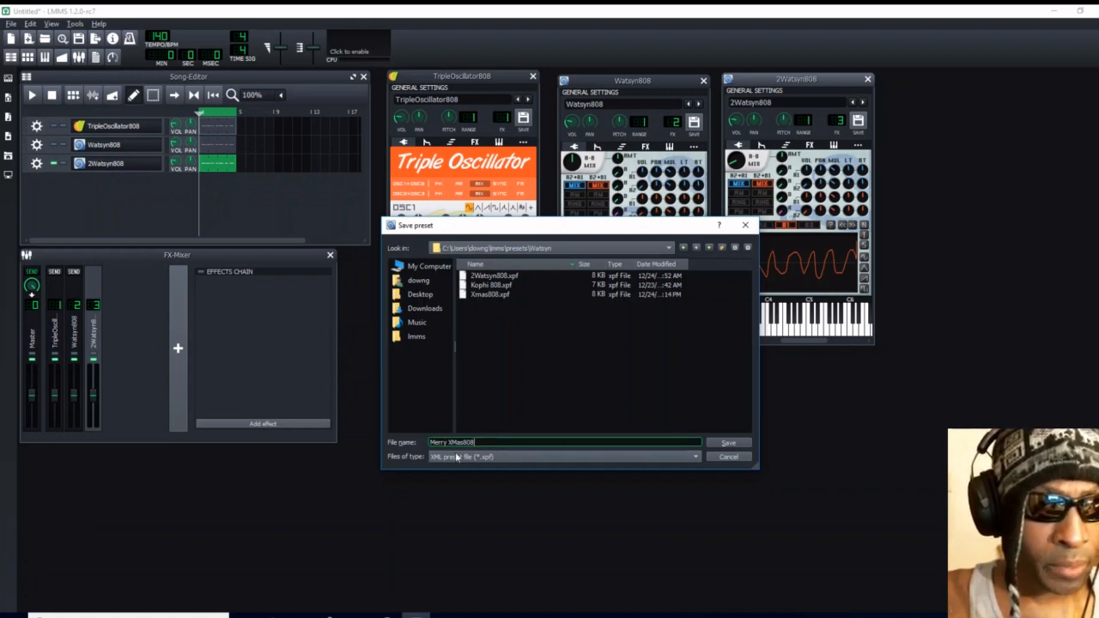
{"action": "left_click", "coordinate": [729, 443]}
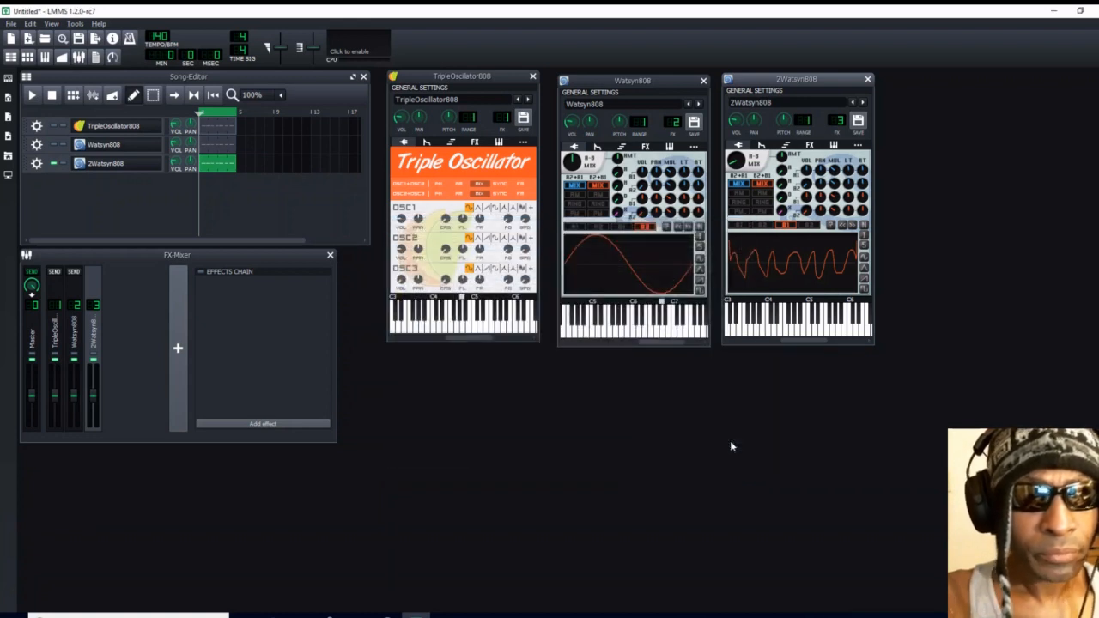
- Look through the Watsyn folder of My Presets for the saved presets, and close the browser
{"action": "left_click", "coordinate": [8, 136]}
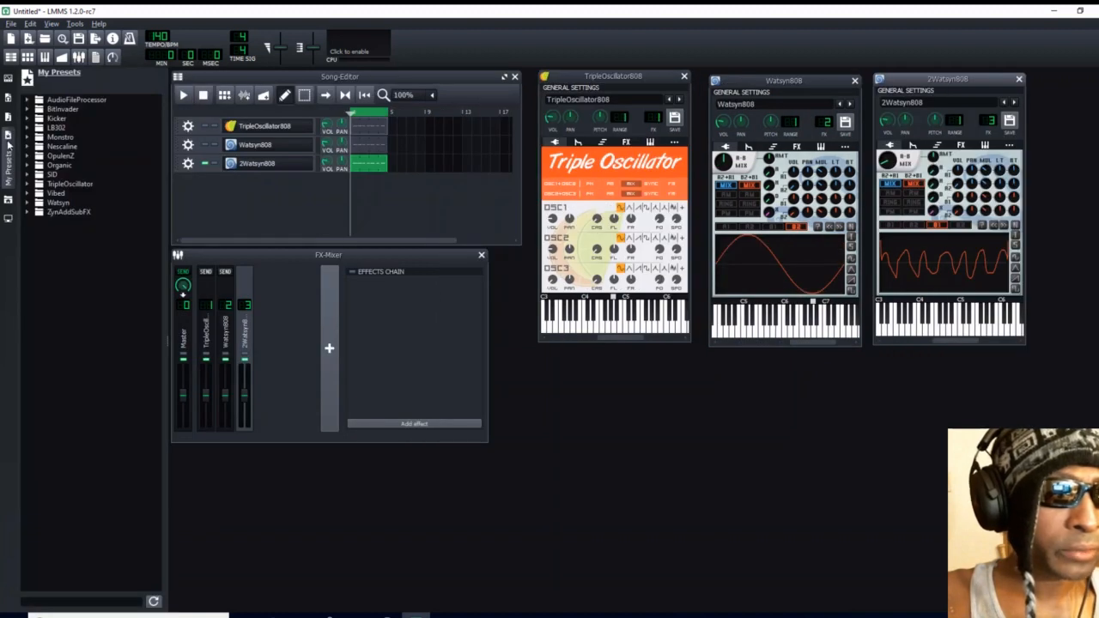
{"action": "left_click", "coordinate": [28, 204]}
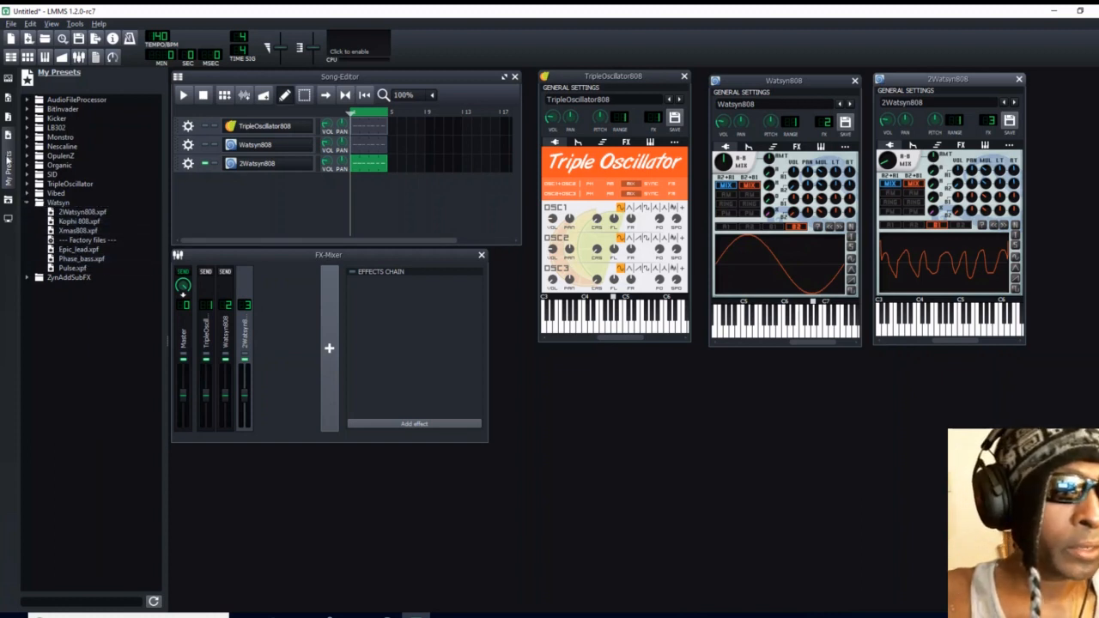
{"action": "left_click", "coordinate": [8, 173]}
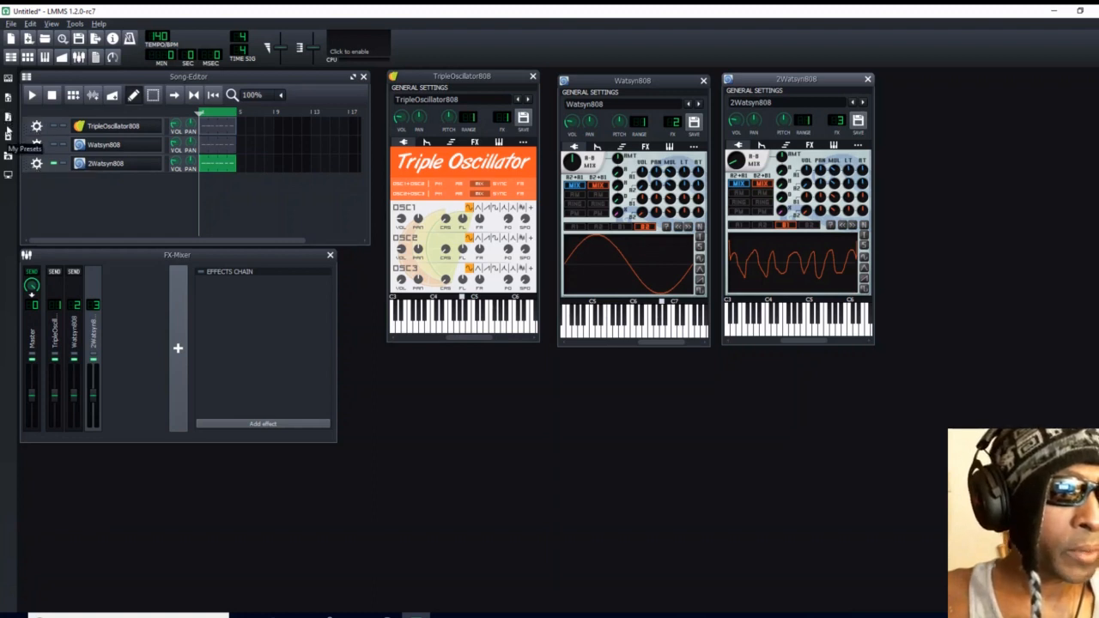
- Add bassdrum_acoustic01.ogg and hihat_closed01.ogg from the drums samples folder as new tracks, lowering the bass drum's volume to about 25%
{"action": "left_click", "coordinate": [7, 117]}
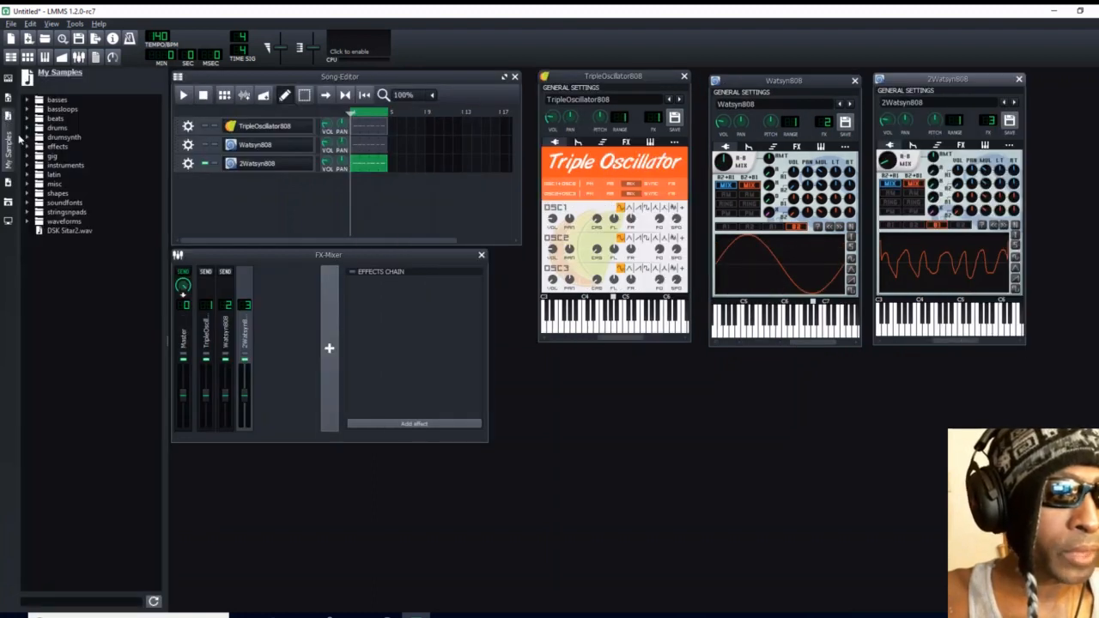
{"action": "left_click", "coordinate": [28, 119]}
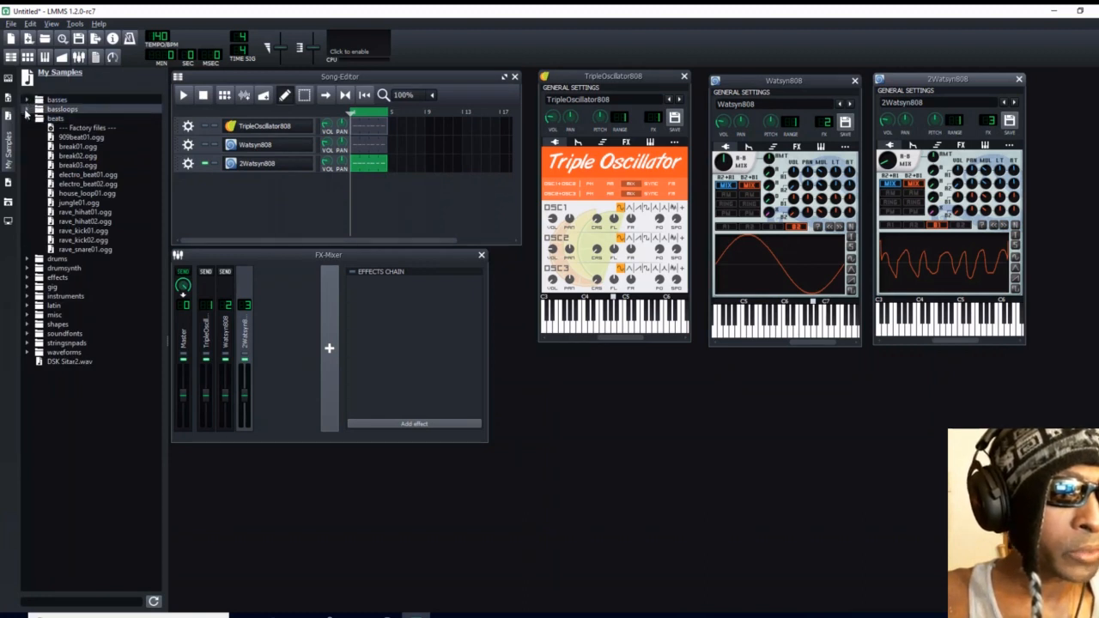
{"action": "left_click", "coordinate": [26, 119]}
{"action": "left_click", "coordinate": [28, 127]}
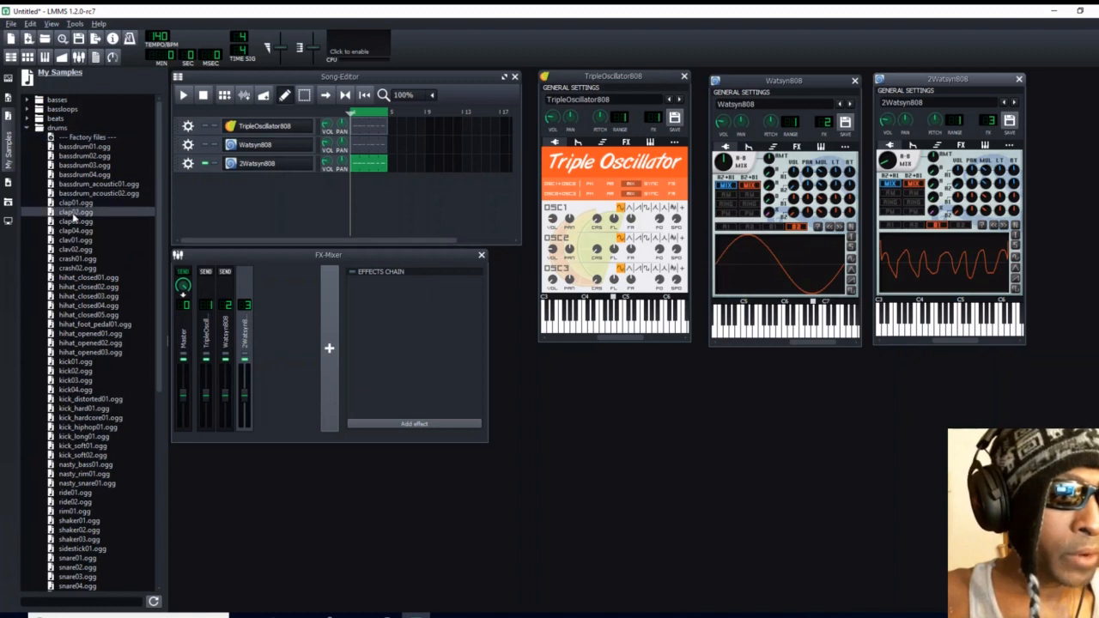
{"action": "left_click_drag", "start_coordinate": [78, 184], "coordinate": [326, 184]}
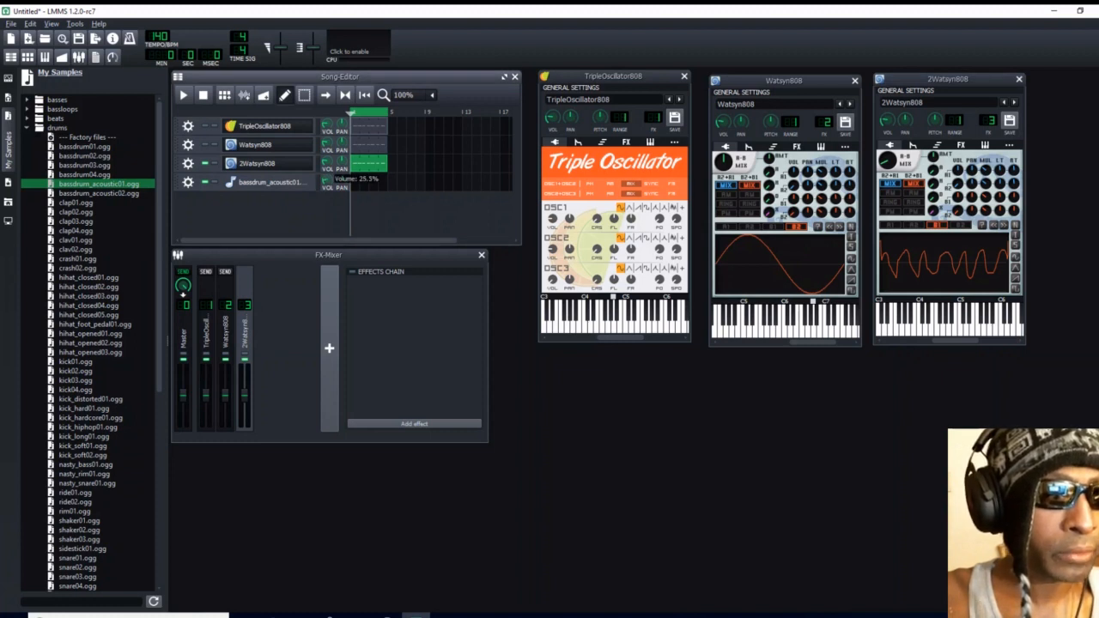
{"action": "left_click_drag", "start_coordinate": [326, 184], "coordinate": [326, 183]}
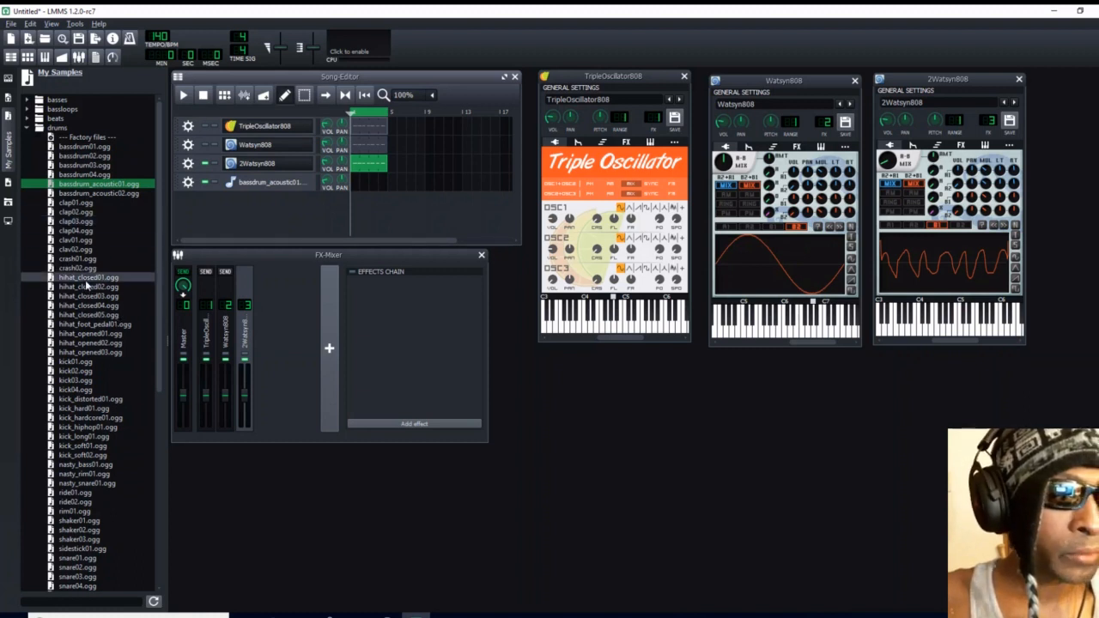
{"action": "left_click_drag", "start_coordinate": [85, 280], "coordinate": [327, 207]}
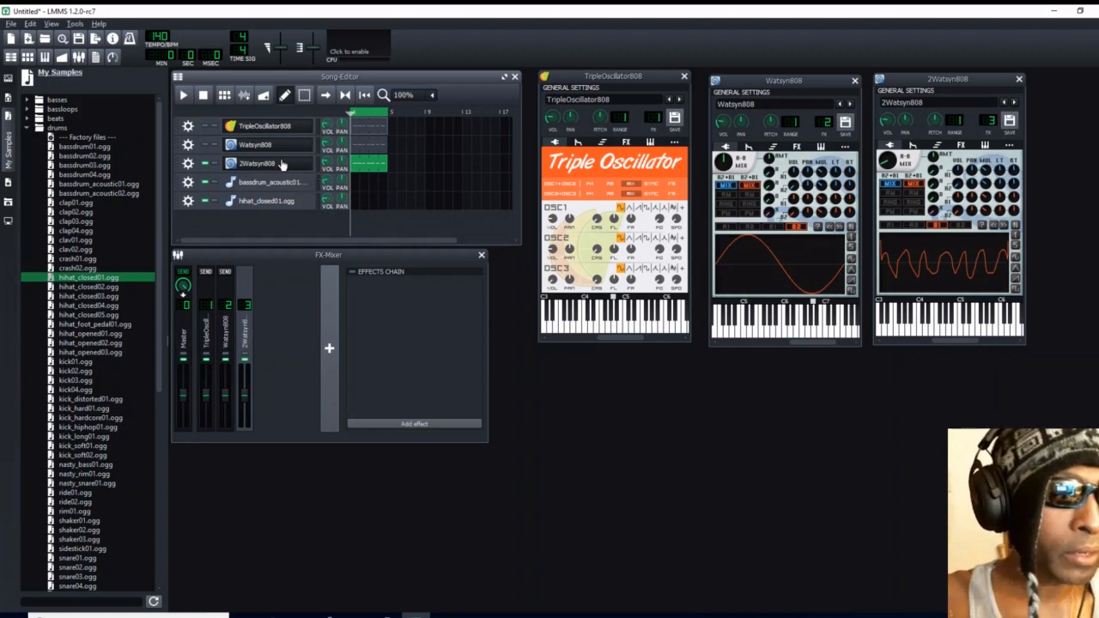
{"action": "left_click", "coordinate": [12, 160]}
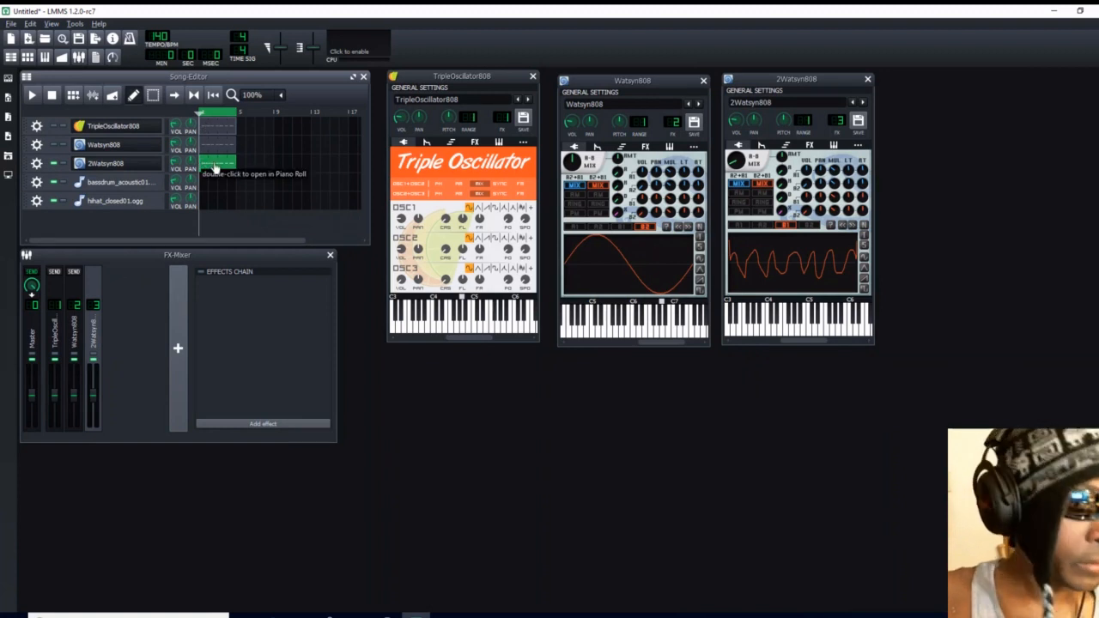
- Copy the 2Watsyn808 pattern to both drum tracks and complete a G#3 note at the start of every bar in the bass drum pattern
{"action": "left_click_drag", "start_coordinate": [216, 167], "coordinate": [201, 201]}
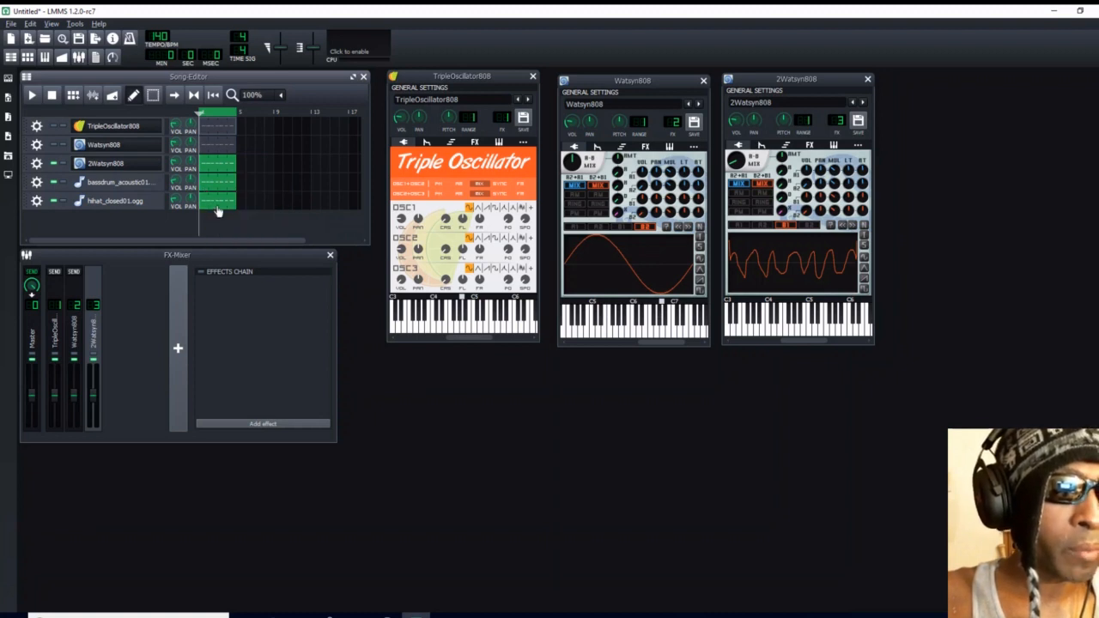
{"action": "double_click", "coordinate": [212, 190]}
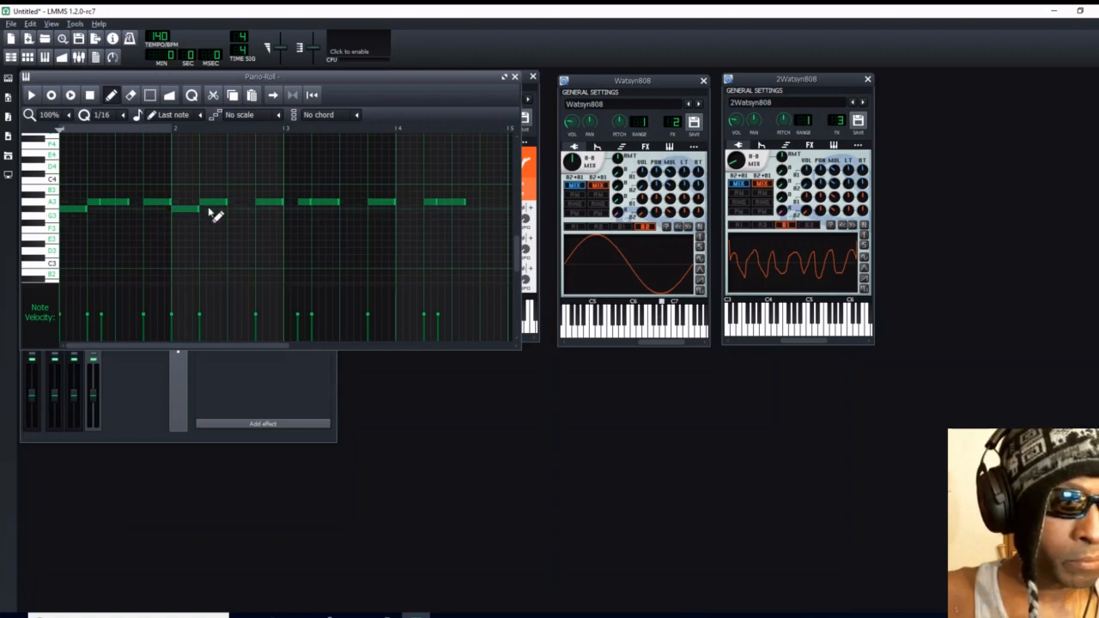
{"action": "left_click", "coordinate": [291, 210]}
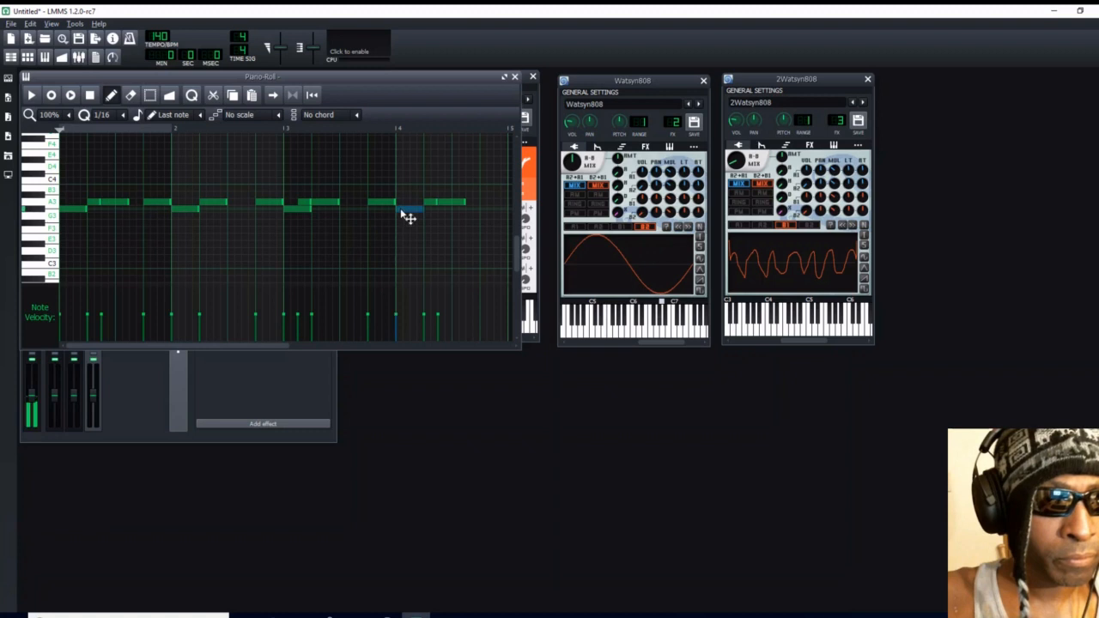
{"action": "left_click", "coordinate": [406, 210]}
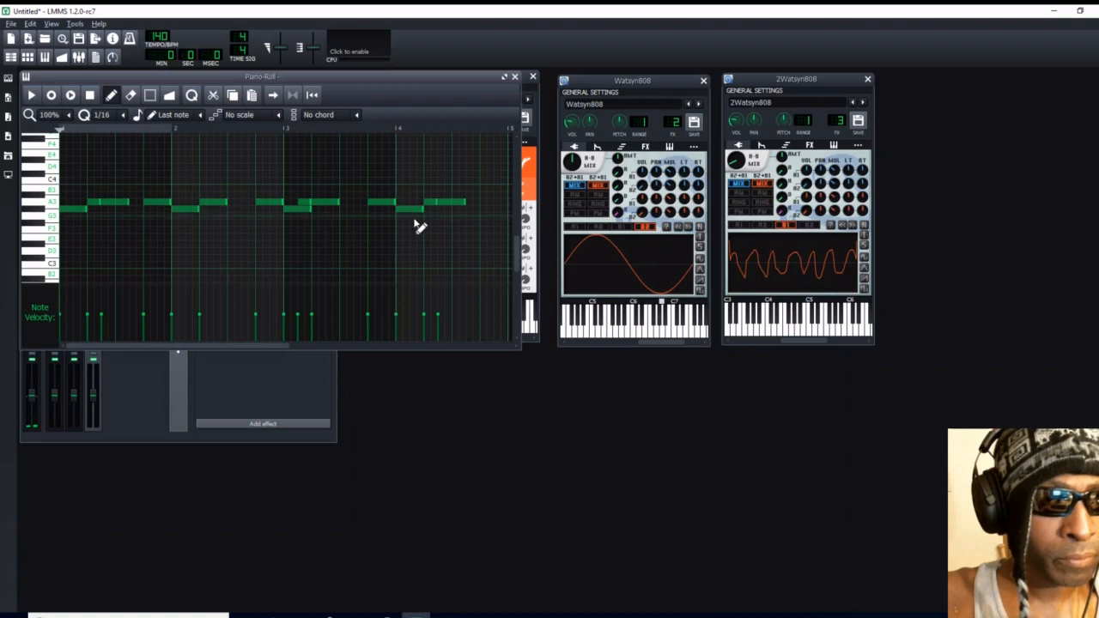
- Delete all the A3 notes from the bass drum pattern, leaving only the G#3 notes, and close the piano roll
{"action": "right_click", "coordinate": [97, 203]}
{"action": "right_click", "coordinate": [111, 203]}
{"action": "right_click", "coordinate": [150, 203]}
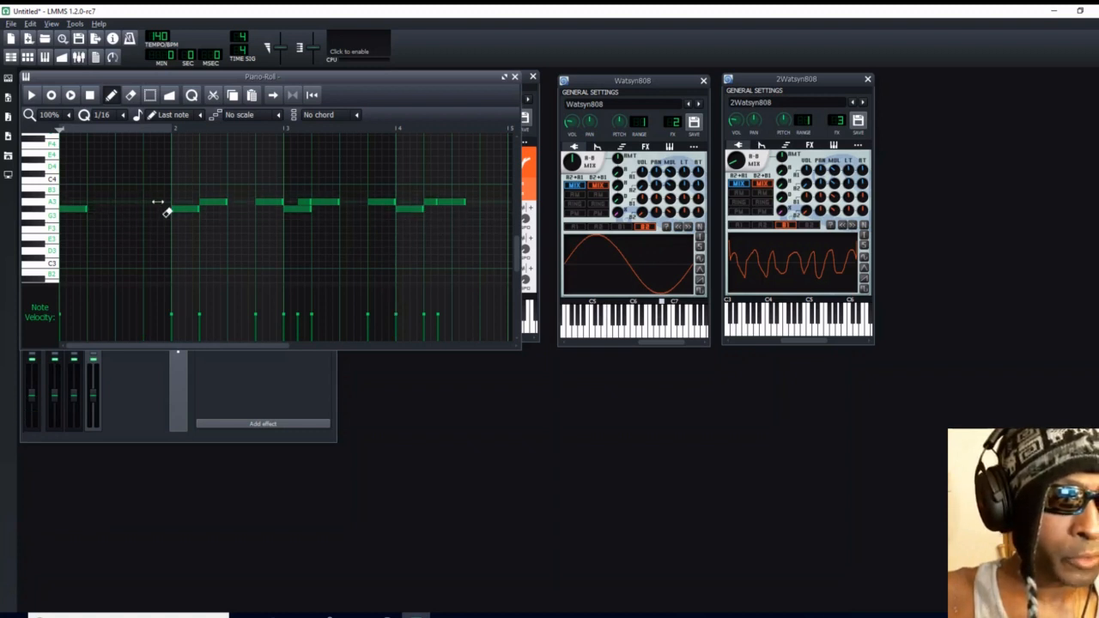
{"action": "right_click", "coordinate": [210, 203]}
{"action": "right_click", "coordinate": [259, 203]}
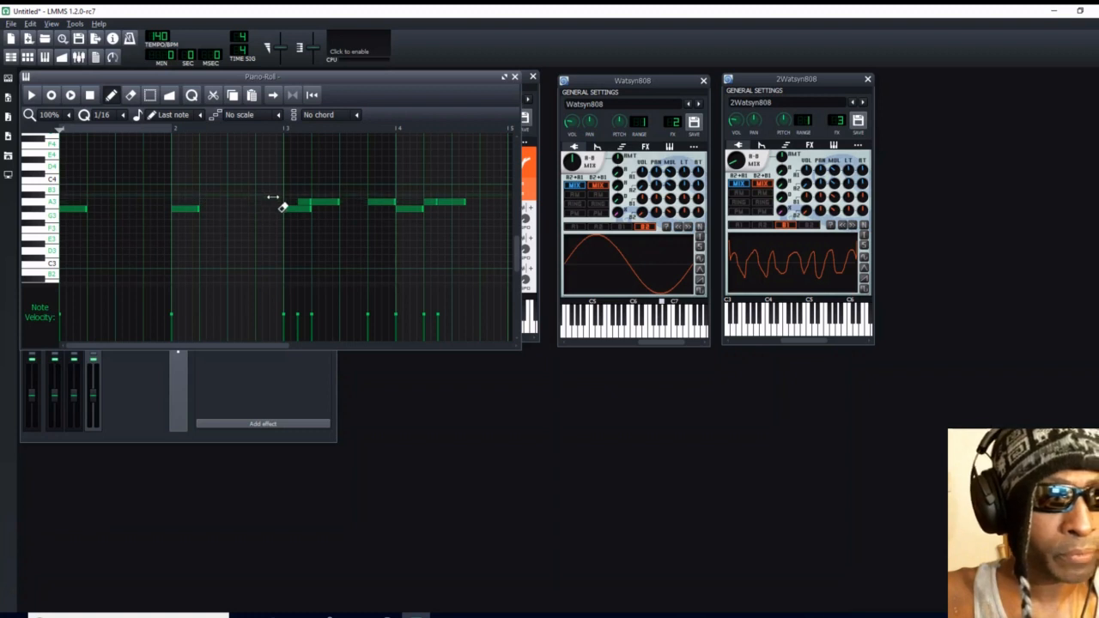
{"action": "right_click", "coordinate": [307, 203]}
{"action": "right_click", "coordinate": [321, 205]}
{"action": "right_click", "coordinate": [381, 202]}
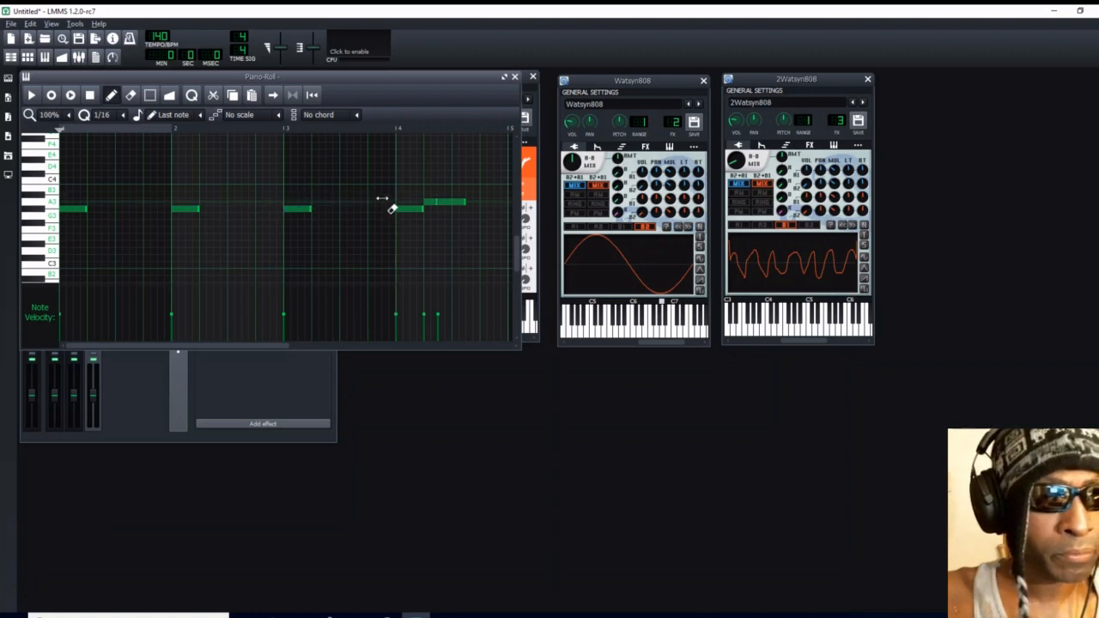
{"action": "right_click", "coordinate": [429, 203]}
{"action": "right_click", "coordinate": [451, 202]}
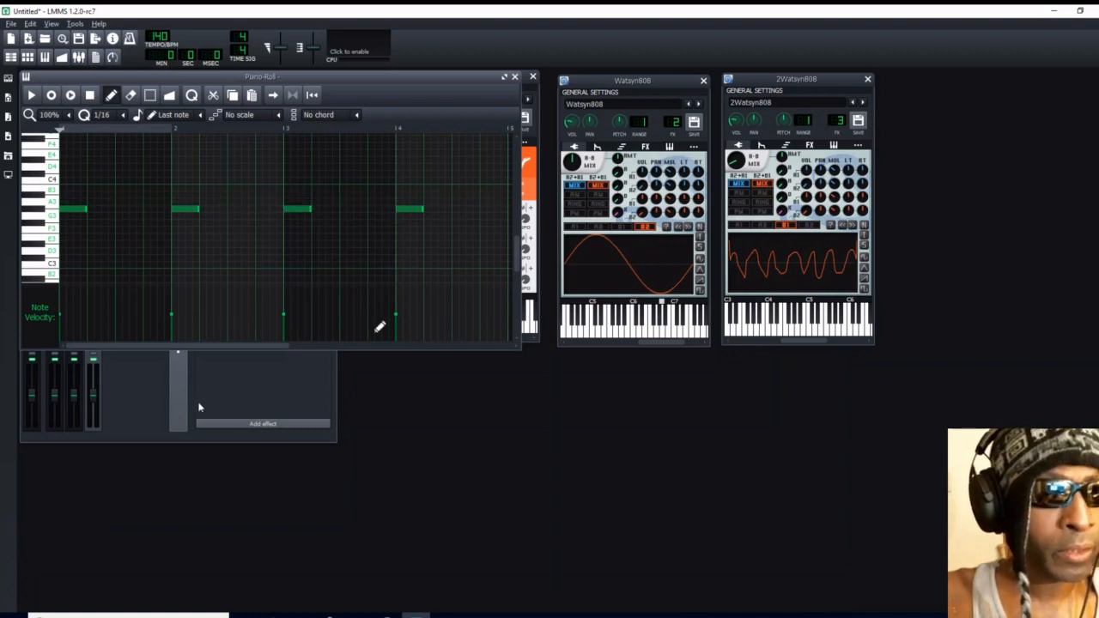
{"action": "left_click", "coordinate": [514, 78]}
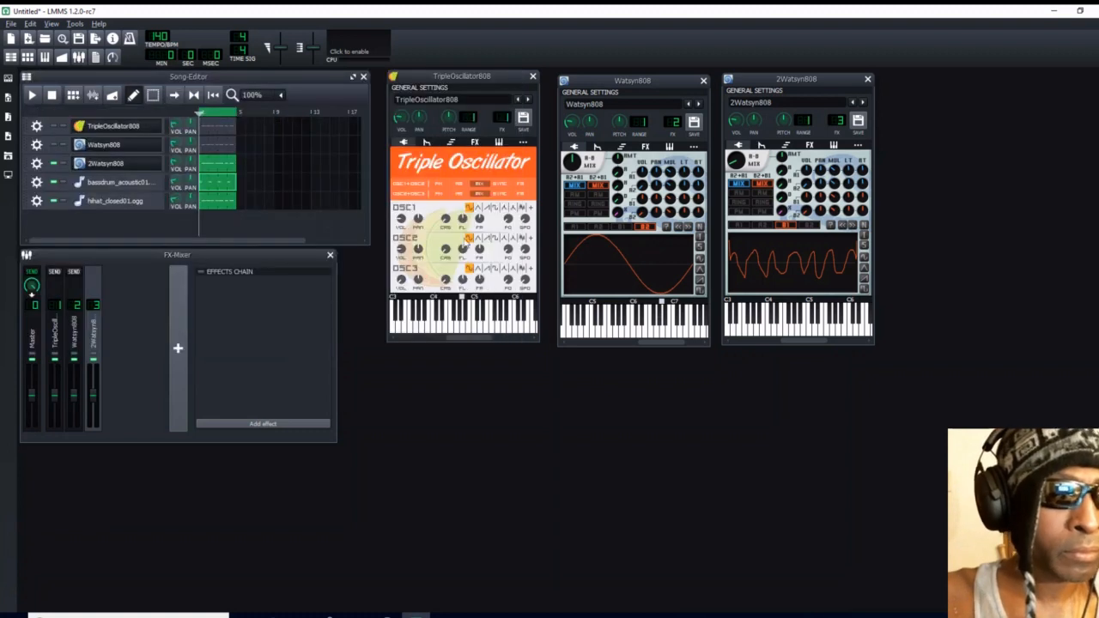
- Delete the short A3 note at the start of bar 2 in the Watsyn808 pattern and close the piano roll
{"action": "double_click", "coordinate": [210, 131]}
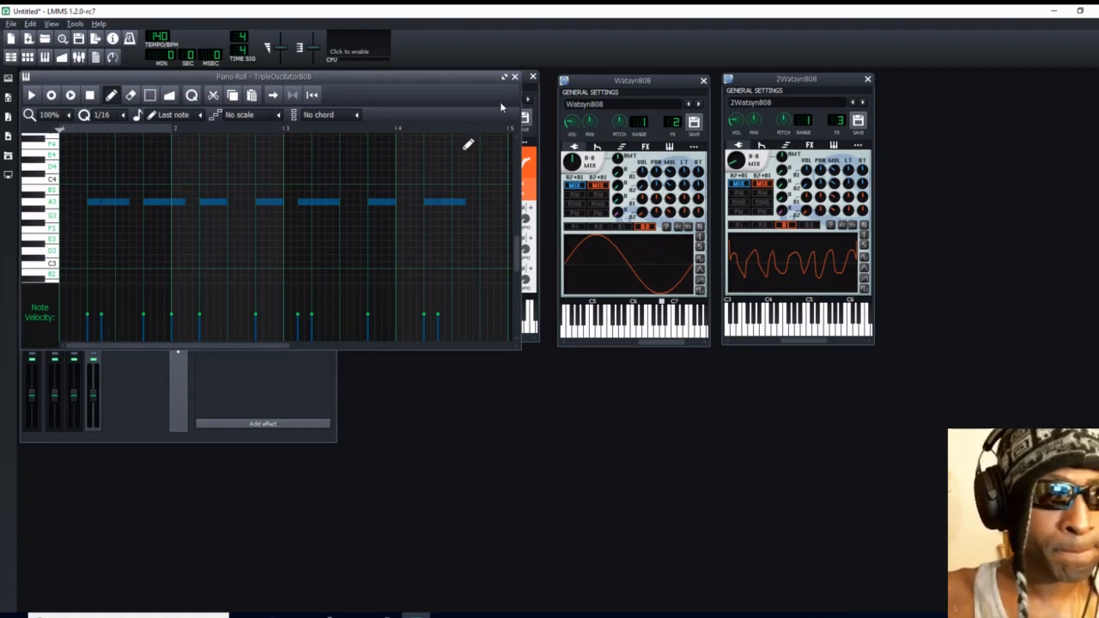
{"action": "left_click", "coordinate": [515, 77]}
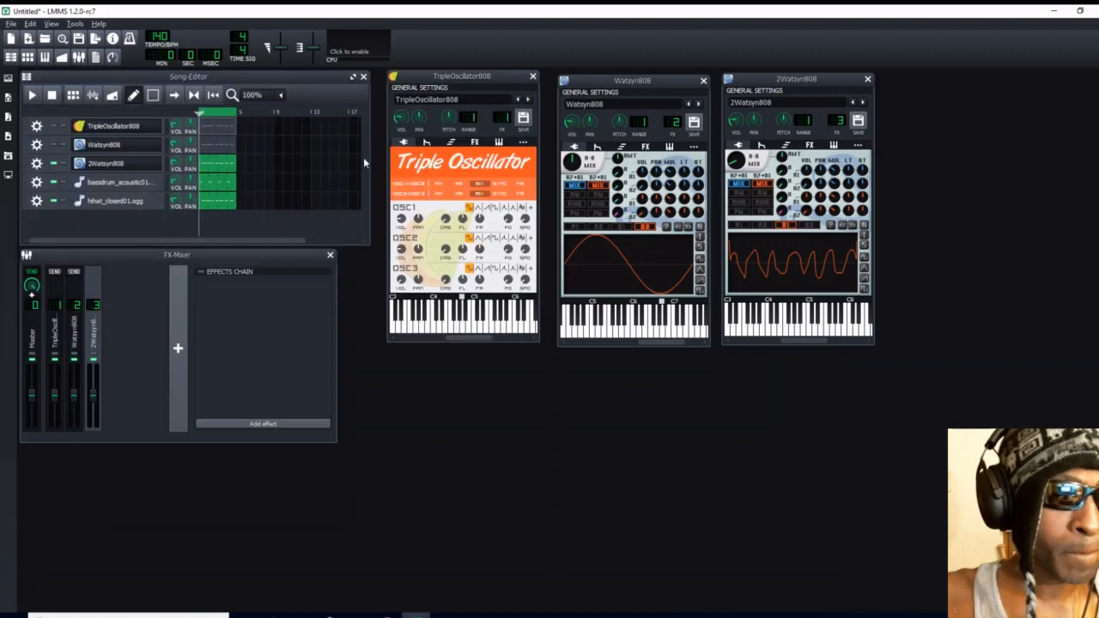
{"action": "double_click", "coordinate": [221, 142]}
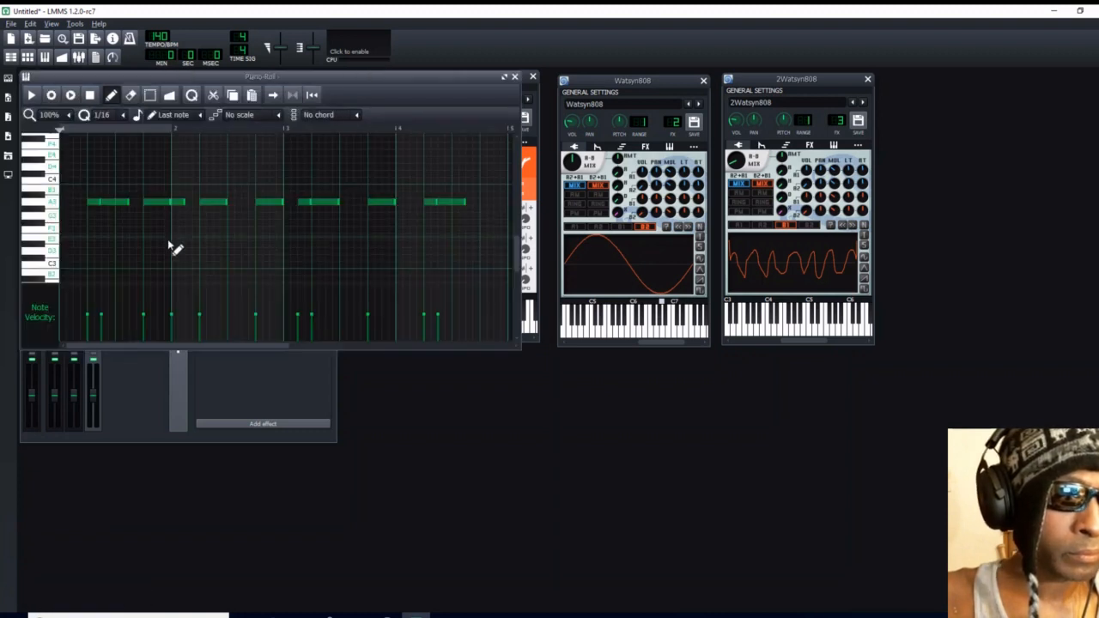
{"action": "left_click_drag", "start_coordinate": [184, 203], "coordinate": [170, 203]}
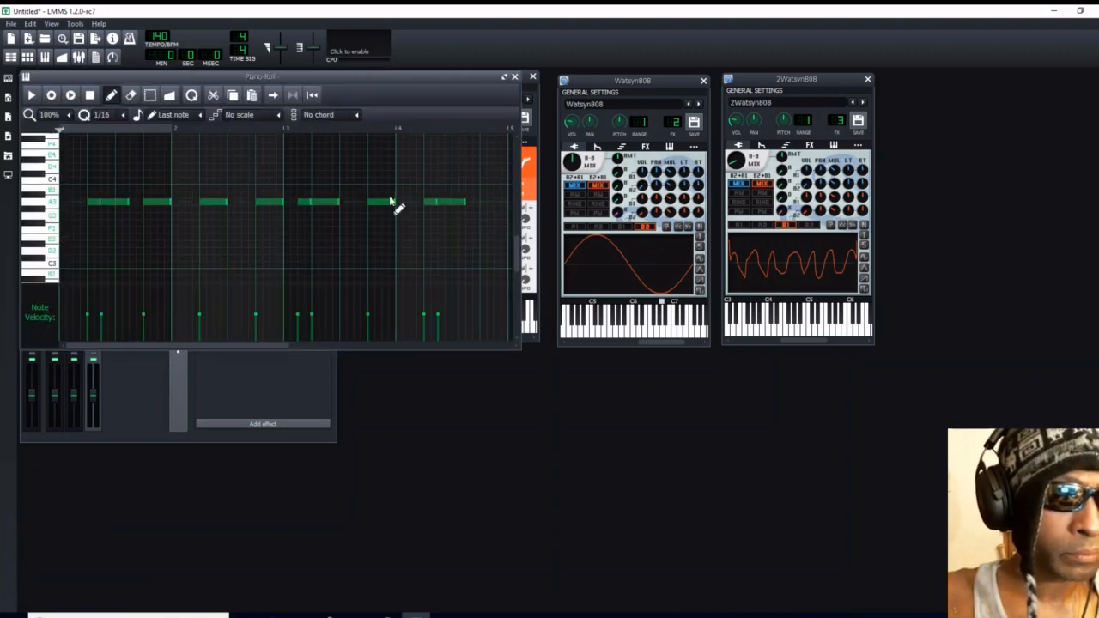
{"action": "left_click", "coordinate": [514, 77]}
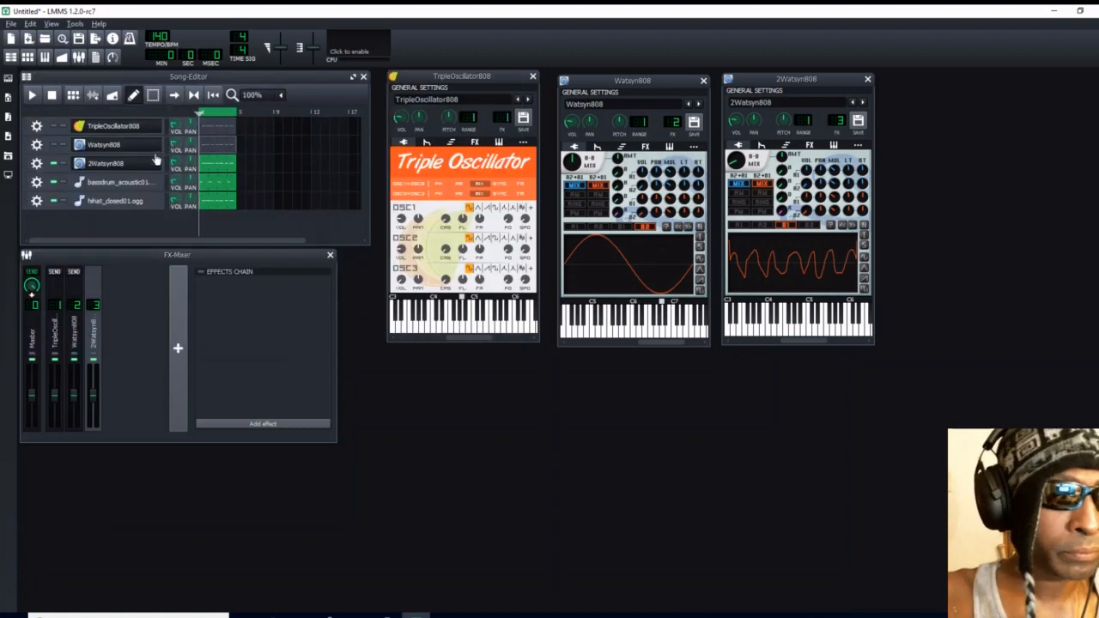
- Delete the short A3 note at the start of bar 2 in the TripleOscillator808 pattern and close the piano roll
{"action": "double_click", "coordinate": [203, 130]}
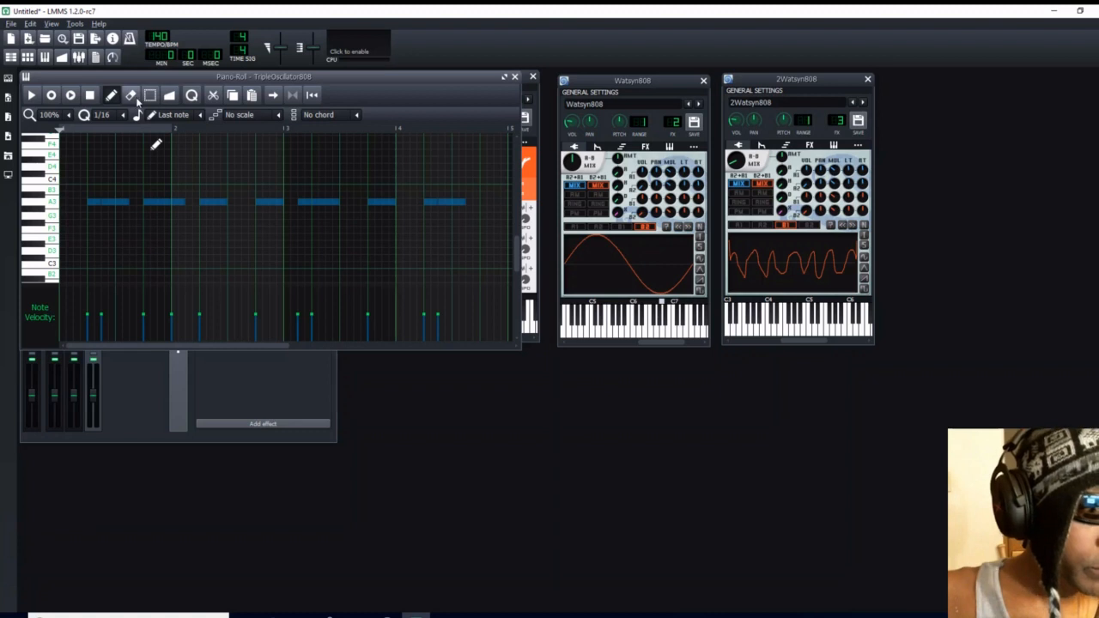
{"action": "left_click", "coordinate": [149, 95]}
{"action": "key", "text": "ctrl+a"}
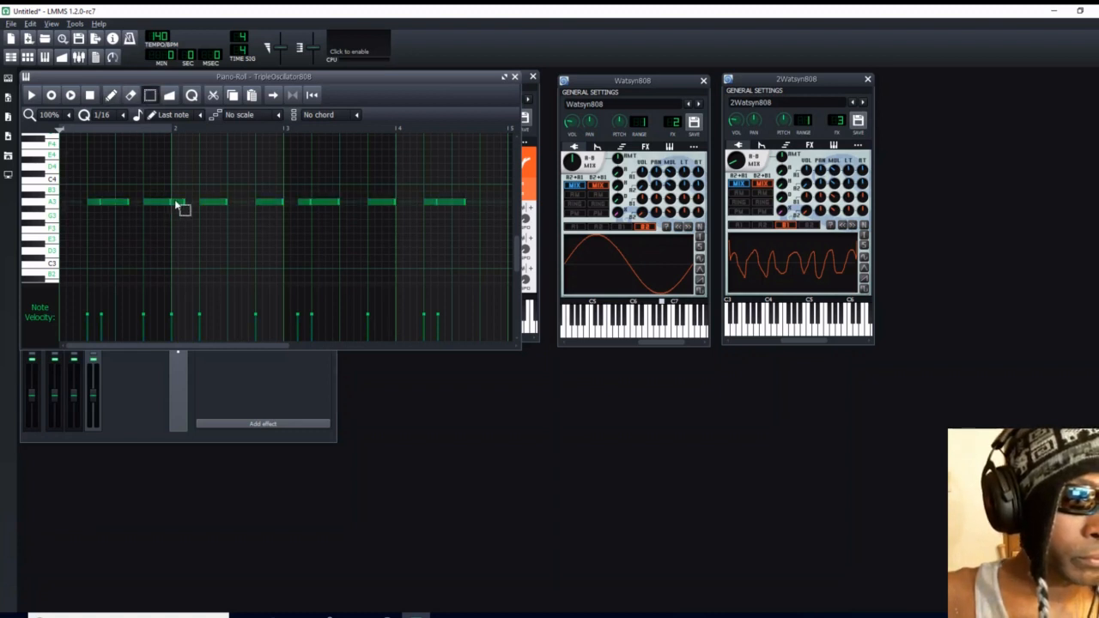
{"action": "left_click", "coordinate": [111, 96]}
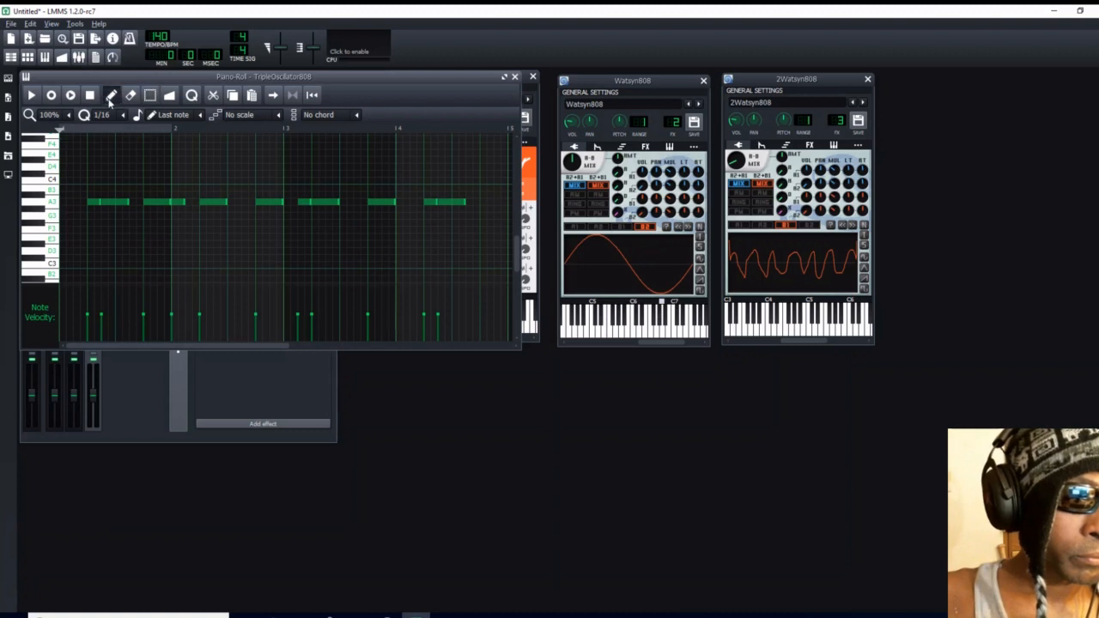
{"action": "right_click", "coordinate": [178, 203]}
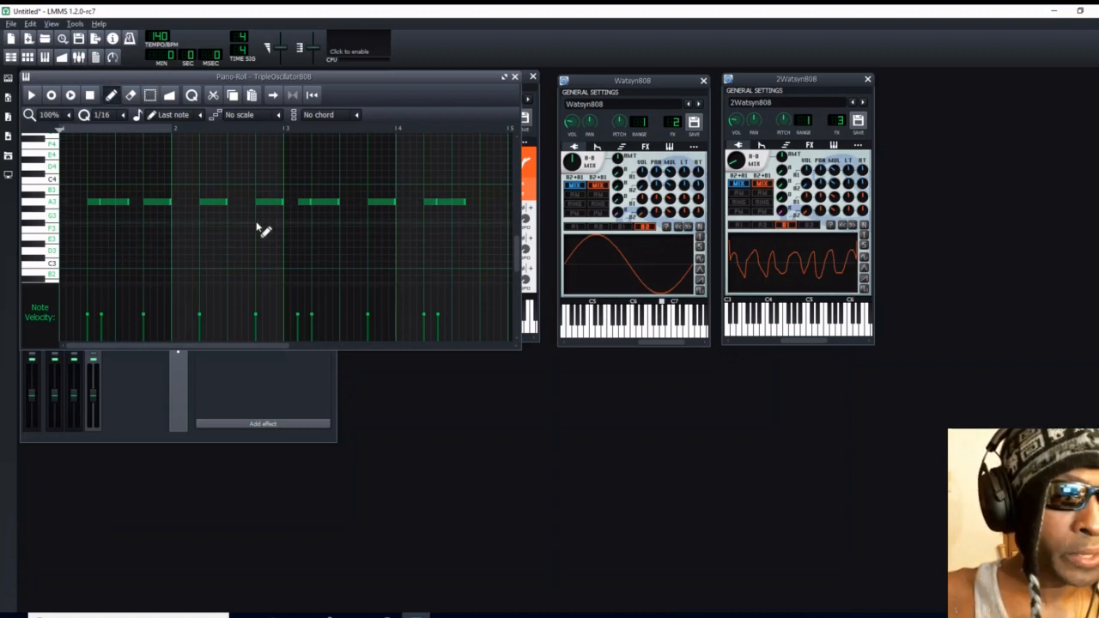
{"action": "left_click", "coordinate": [515, 78]}
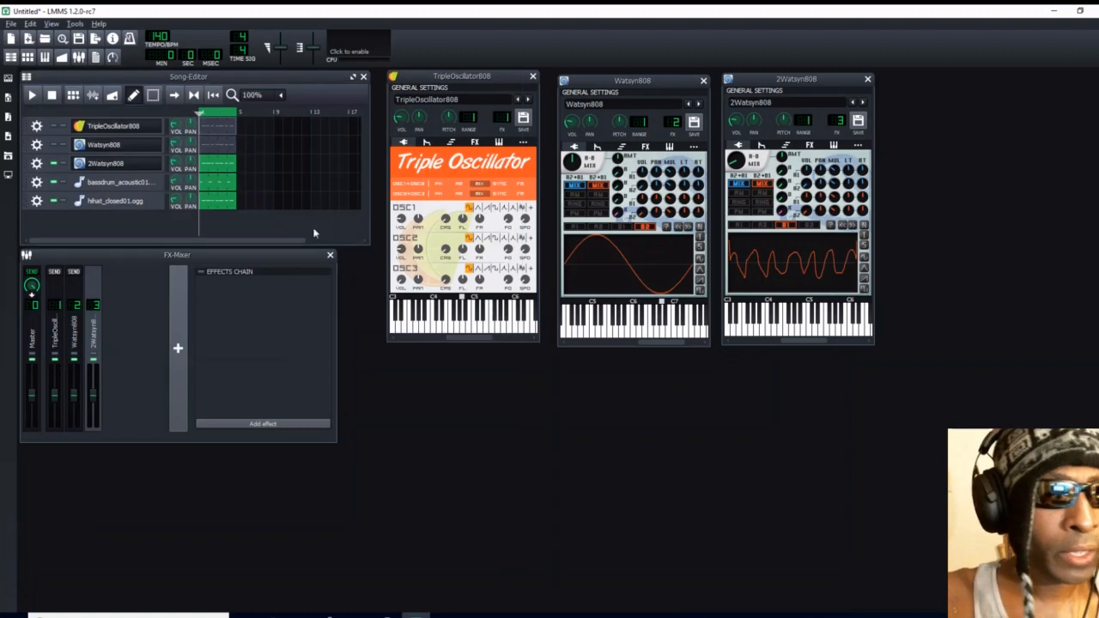
- Delete the short A3 note at the start of bar 2 in the 2Watsyn808 pattern and close the piano roll
{"action": "double_click", "coordinate": [218, 165]}
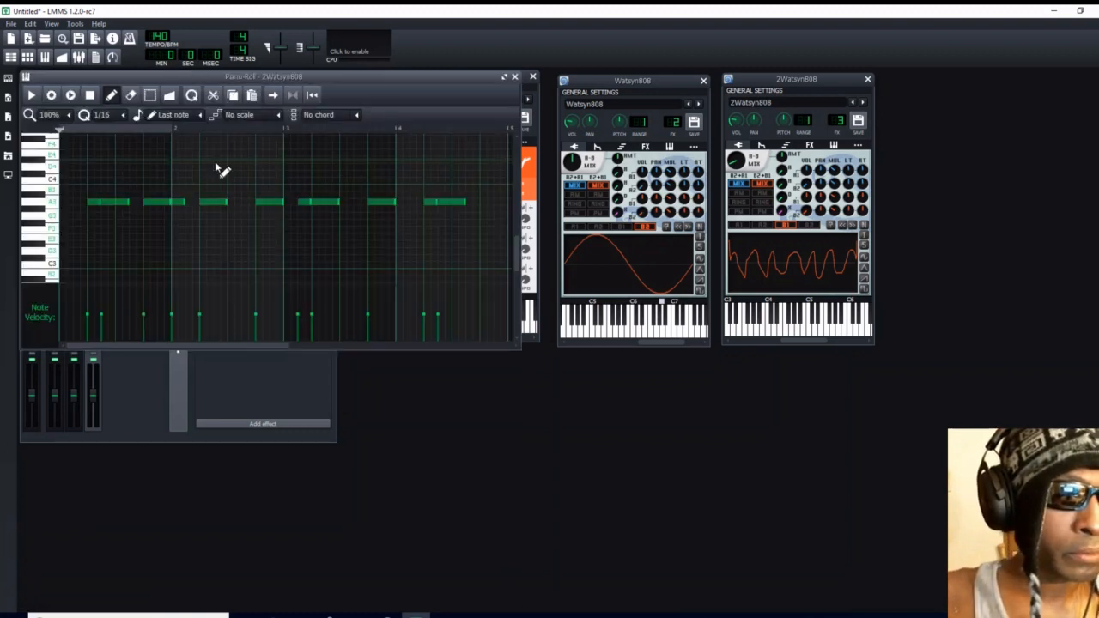
{"action": "right_click", "coordinate": [177, 201]}
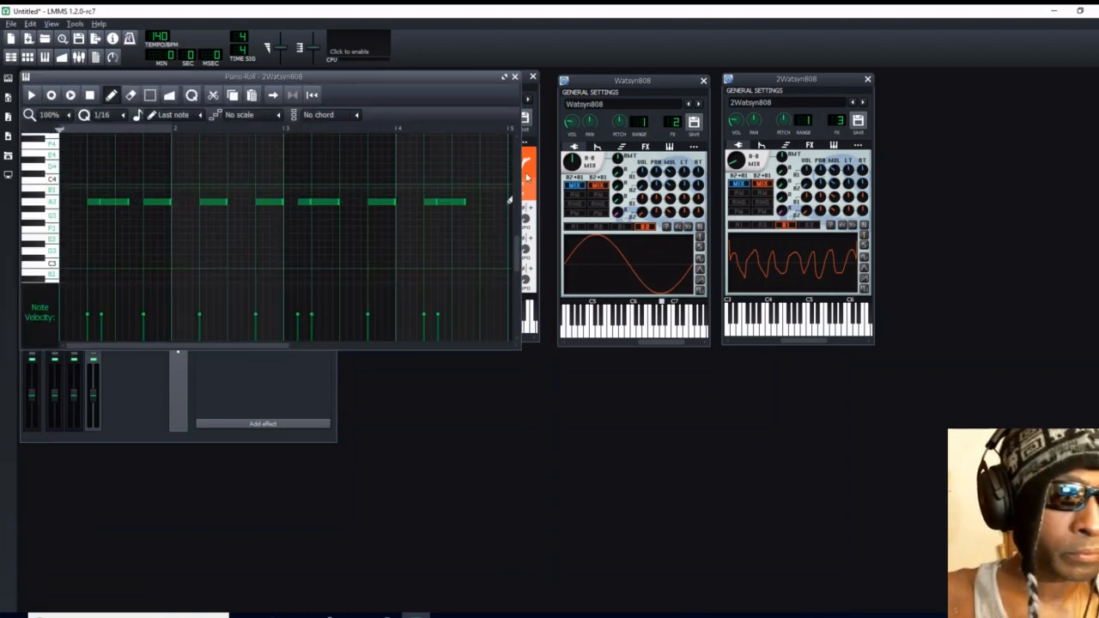
{"action": "left_click", "coordinate": [514, 78]}
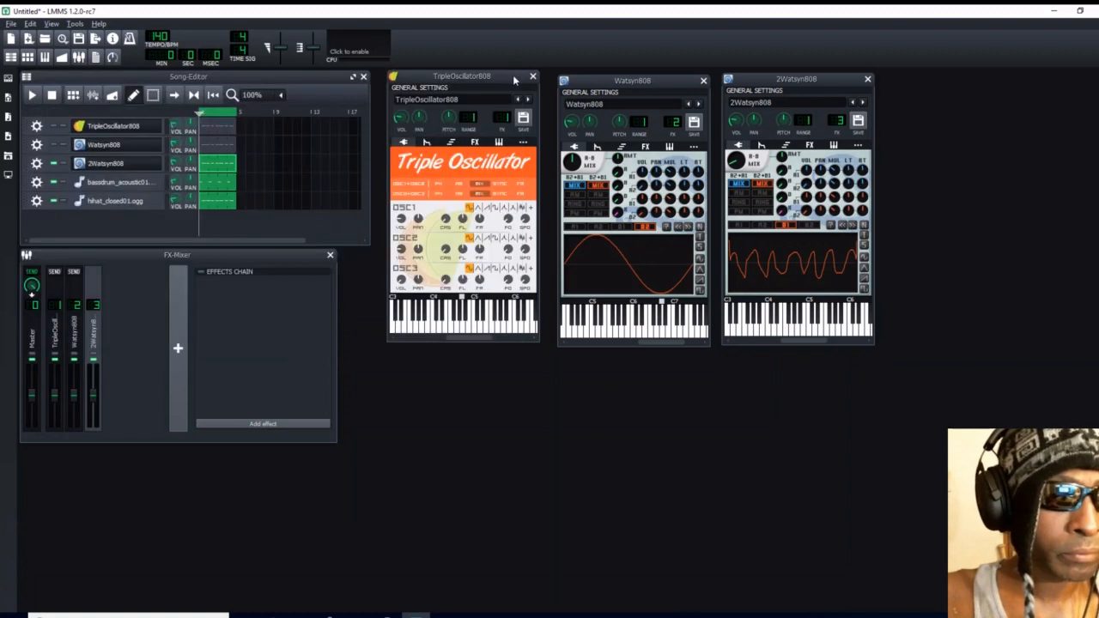
- In the hi-hat pattern, add a pair of adjacent short G#3 notes starting at the middle of each of bars 1 to 3
{"action": "double_click", "coordinate": [210, 204]}
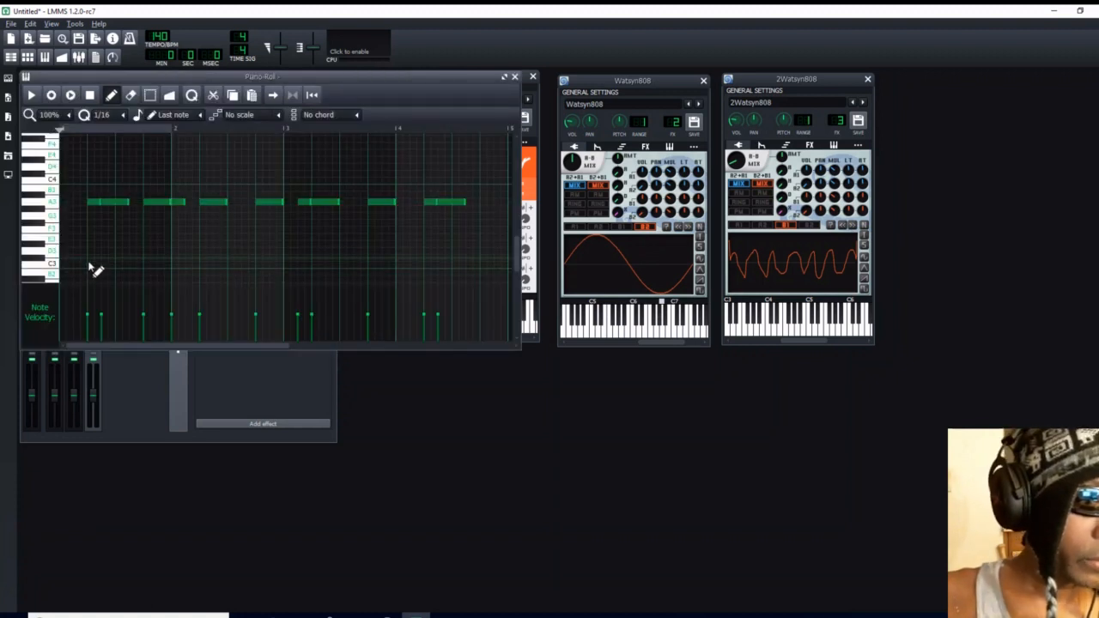
{"action": "left_click", "coordinate": [119, 211]}
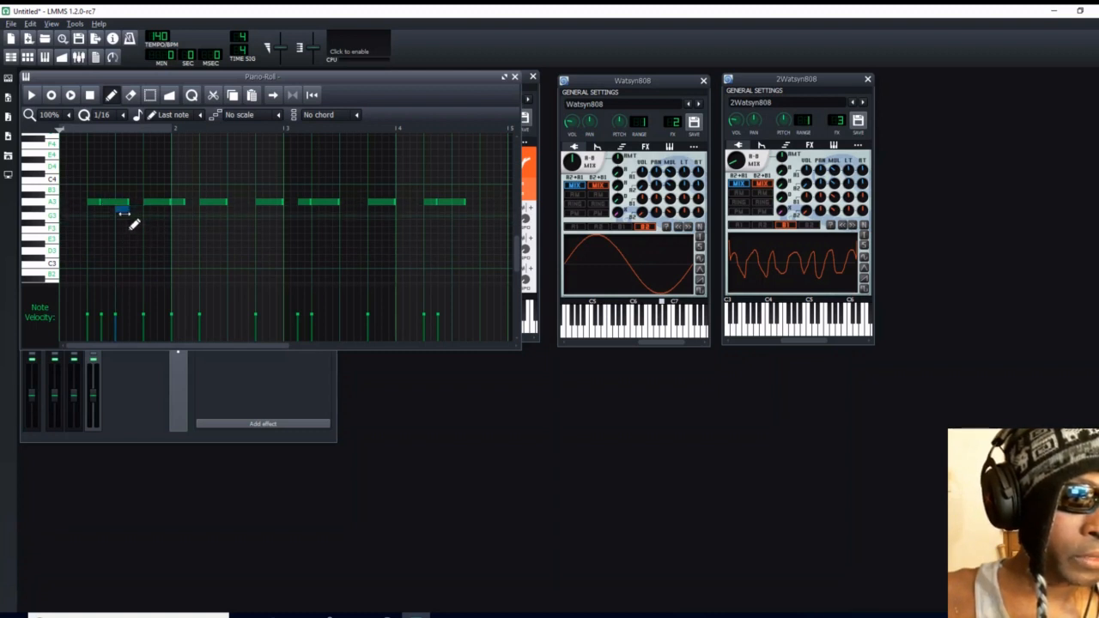
{"action": "left_click", "coordinate": [135, 209]}
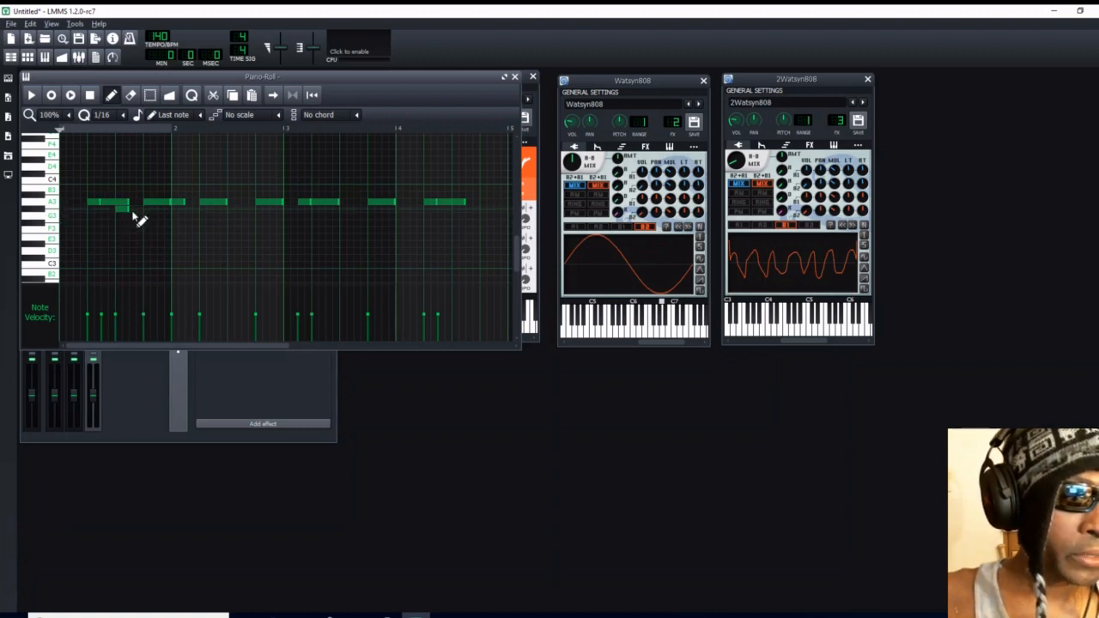
{"action": "left_click", "coordinate": [232, 210]}
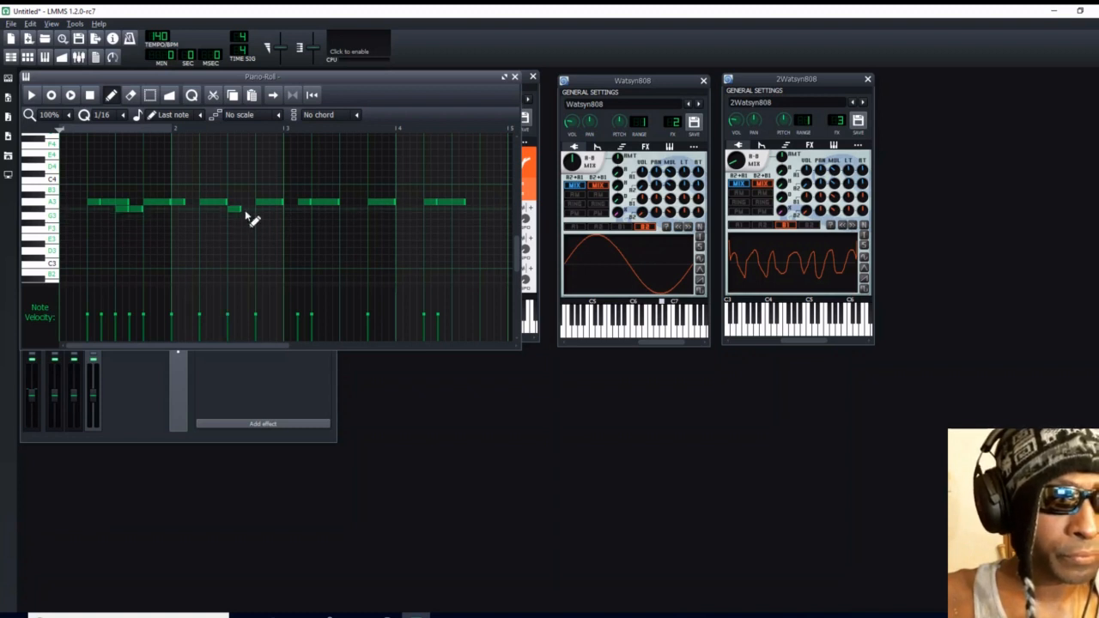
{"action": "left_click", "coordinate": [247, 210]}
{"action": "left_click", "coordinate": [343, 210]}
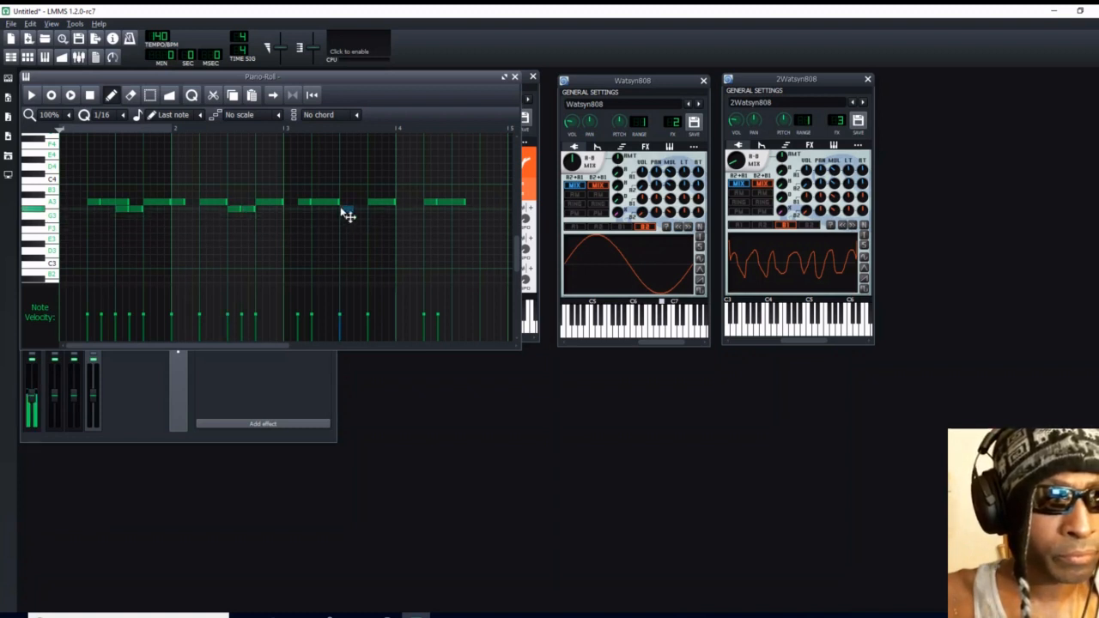
{"action": "left_click", "coordinate": [361, 210]}
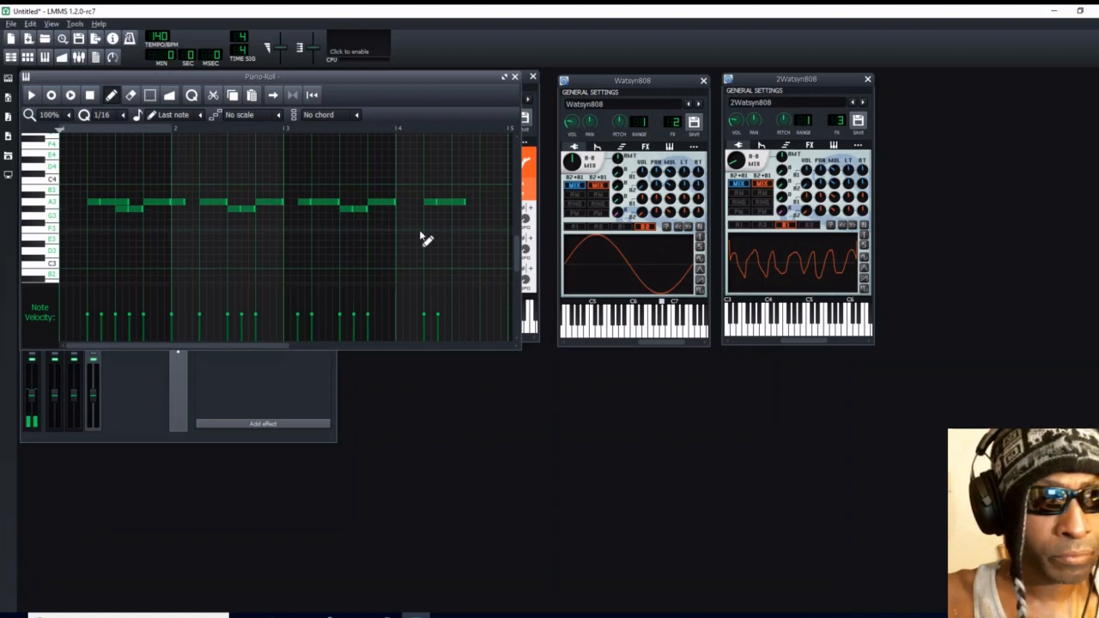
- Fill the end of bar 4 in the hi-hat pattern with a rapid roll of short G#3 notes
{"action": "left_click", "coordinate": [477, 211]}
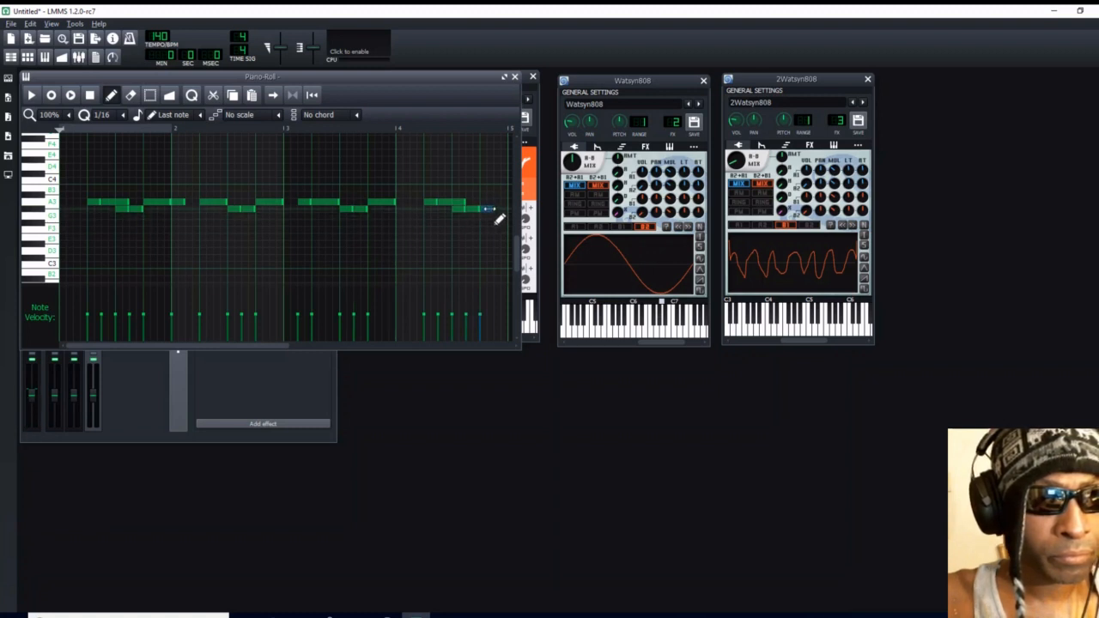
{"action": "left_click", "coordinate": [485, 211]}
{"action": "left_click", "coordinate": [491, 211]}
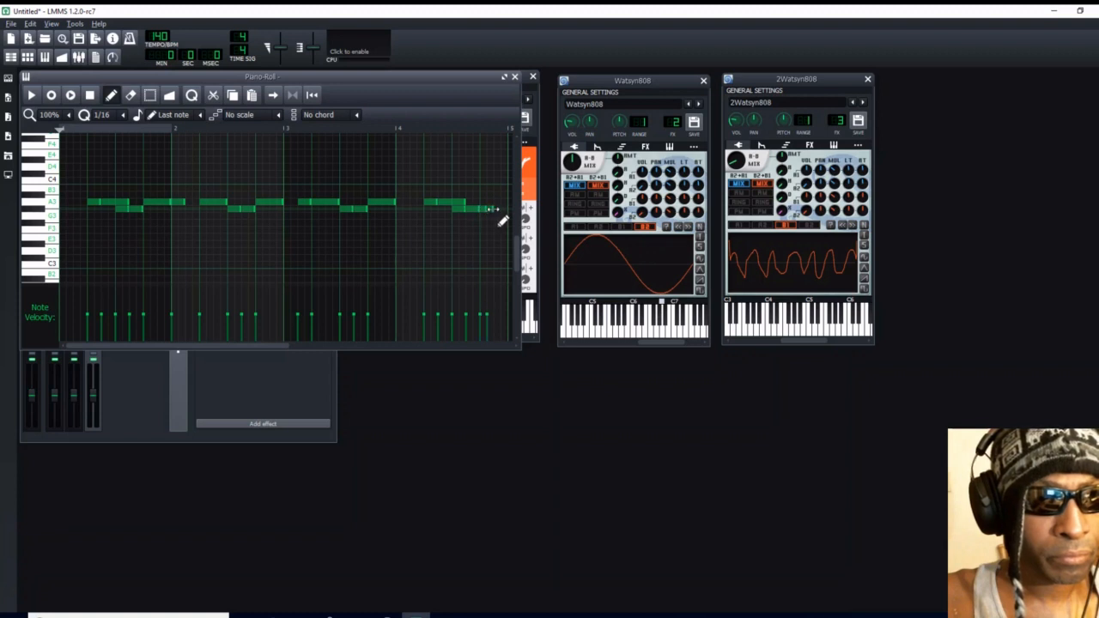
{"action": "left_click", "coordinate": [497, 211]}
{"action": "left_click", "coordinate": [505, 211]}
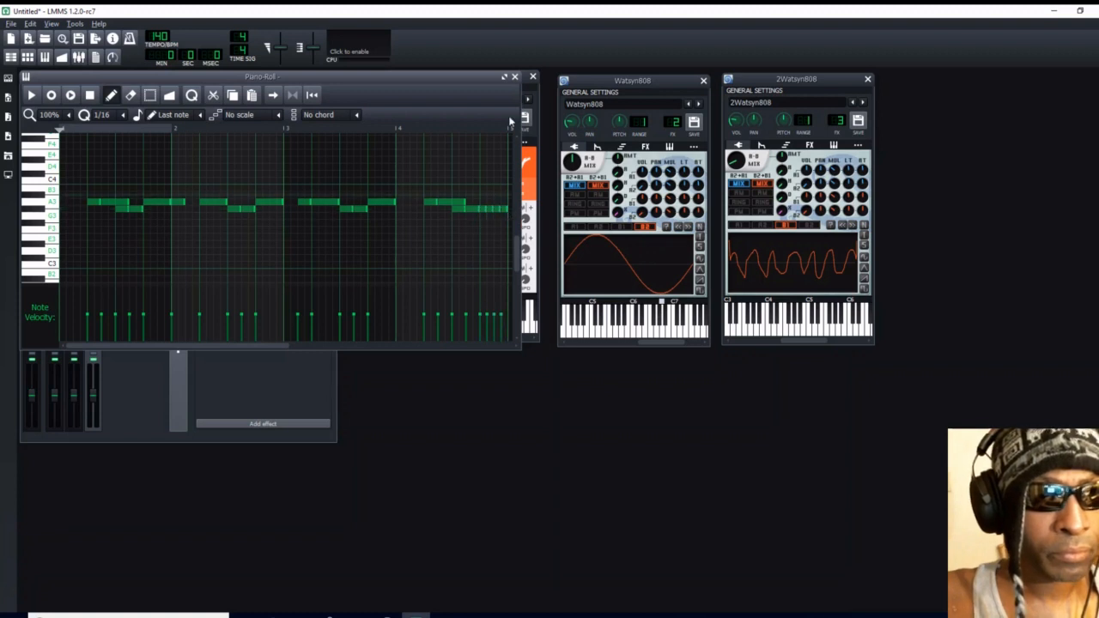
- Delete all the A3 notes from the hi-hat pattern, leaving only the G#3 notes, and close the piano roll
{"action": "right_click", "coordinate": [96, 202]}
{"action": "right_click", "coordinate": [102, 202]}
{"action": "right_click", "coordinate": [152, 201]}
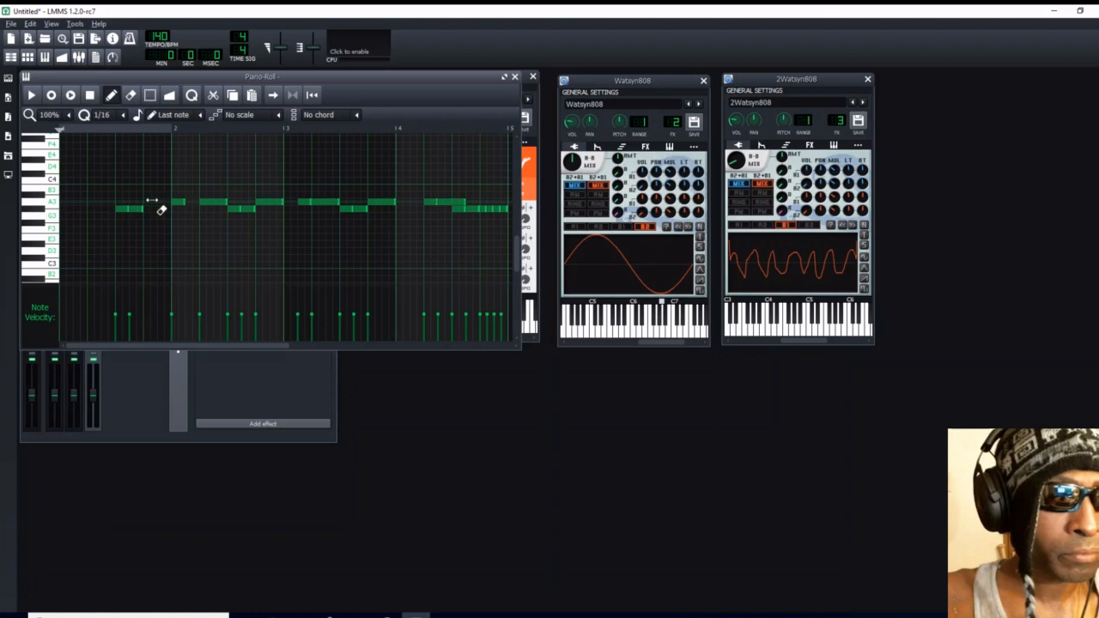
{"action": "right_click", "coordinate": [177, 203]}
{"action": "right_click", "coordinate": [215, 203]}
{"action": "right_click", "coordinate": [267, 203]}
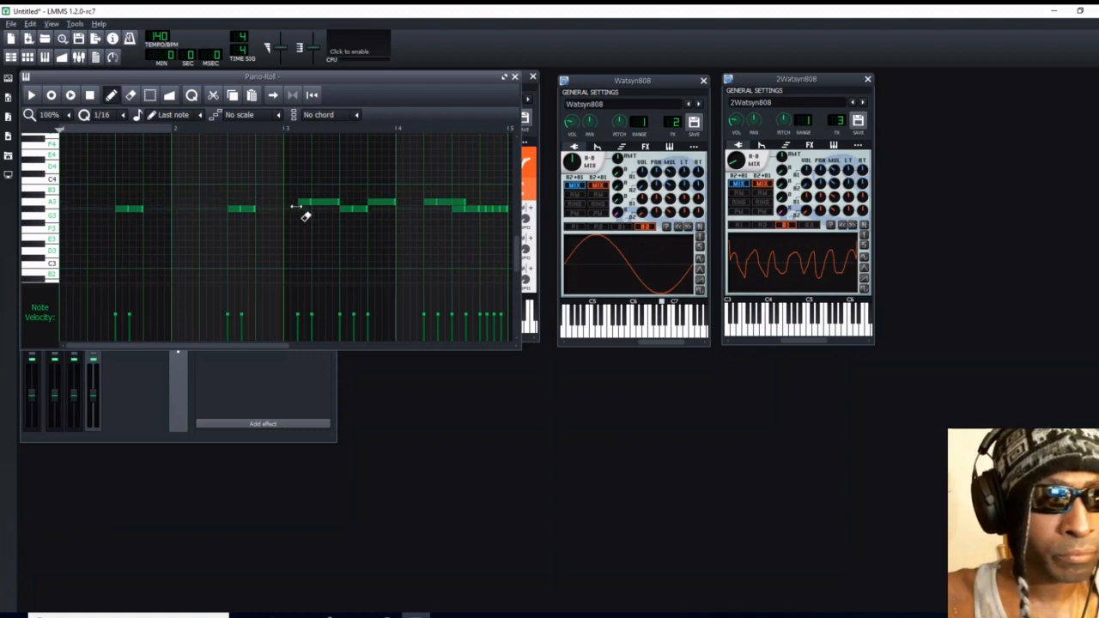
{"action": "right_click", "coordinate": [305, 204]}
{"action": "right_click", "coordinate": [378, 205]}
{"action": "right_click", "coordinate": [429, 204]}
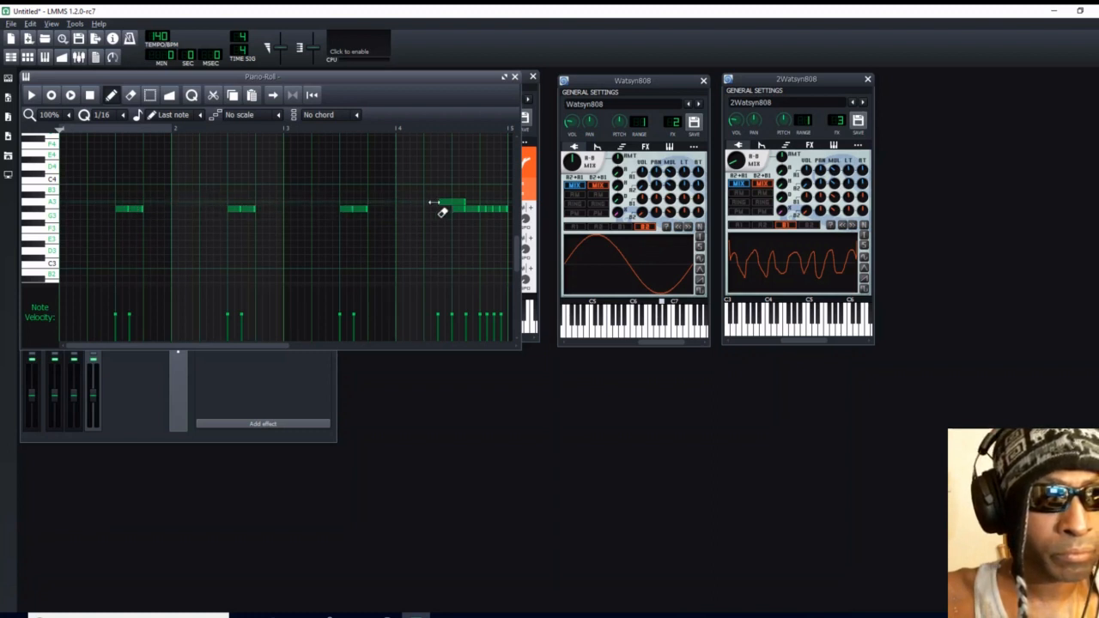
{"action": "right_click", "coordinate": [441, 205]}
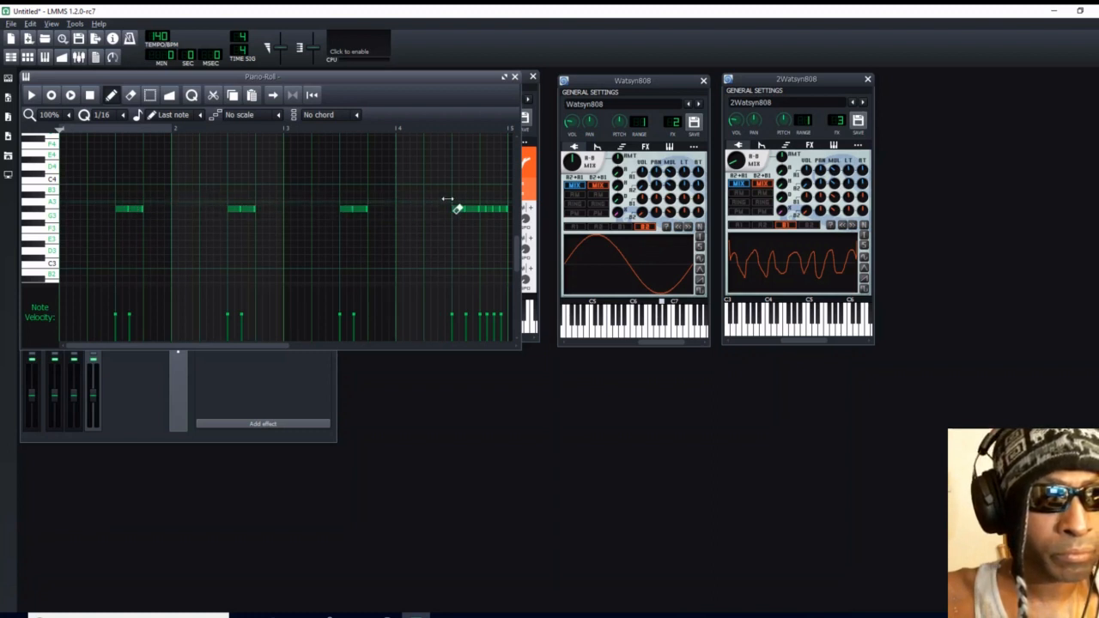
{"action": "left_click", "coordinate": [515, 77]}
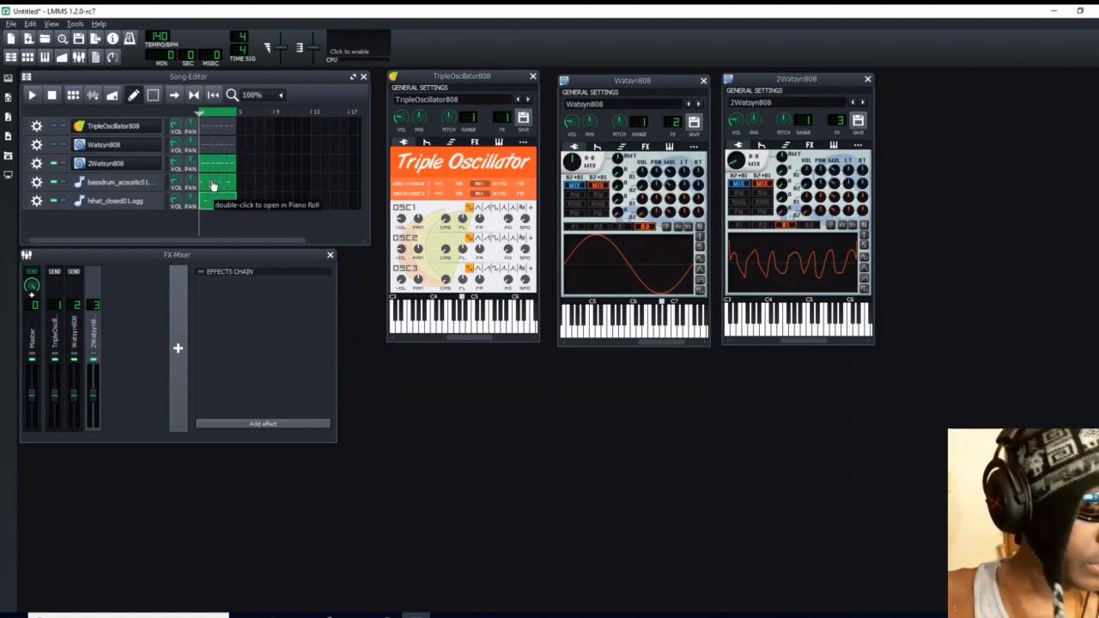
- Repeat both drum patterns through bar 12, and stagger the 808 patterns with Watsyn808 starting at bar 5 and 2Watsyn808 at bar 9
{"action": "left_click_drag", "start_coordinate": [213, 186], "coordinate": [277, 185]}
{"action": "left_click_drag", "start_coordinate": [211, 204], "coordinate": [276, 202]}
{"action": "left_click_drag", "start_coordinate": [215, 173], "coordinate": [284, 176]}
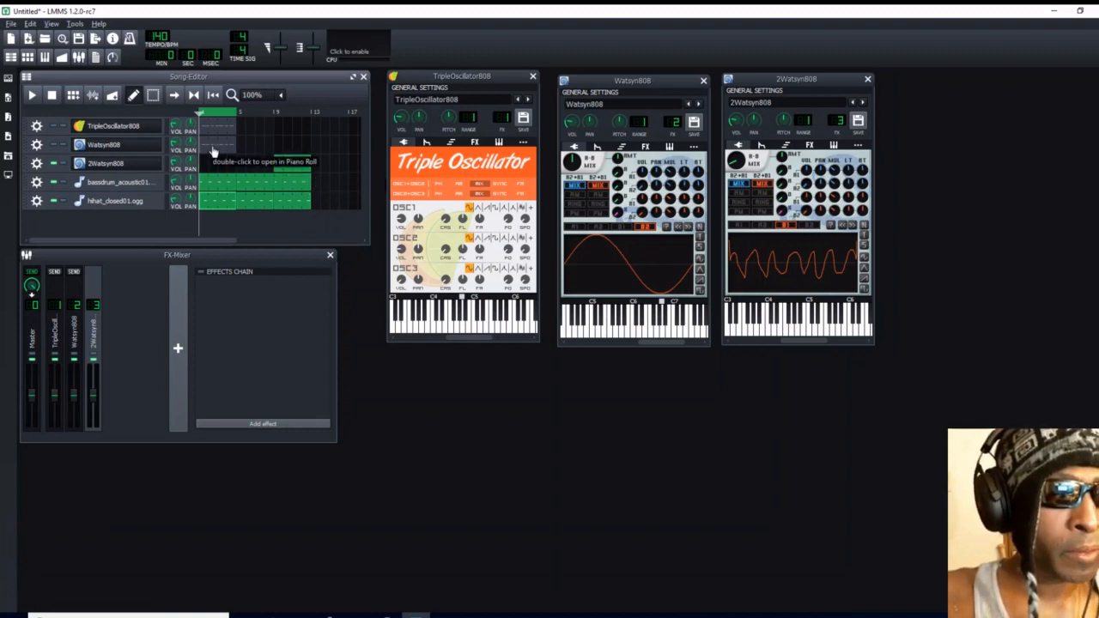
{"action": "left_click_drag", "start_coordinate": [213, 152], "coordinate": [240, 152]}
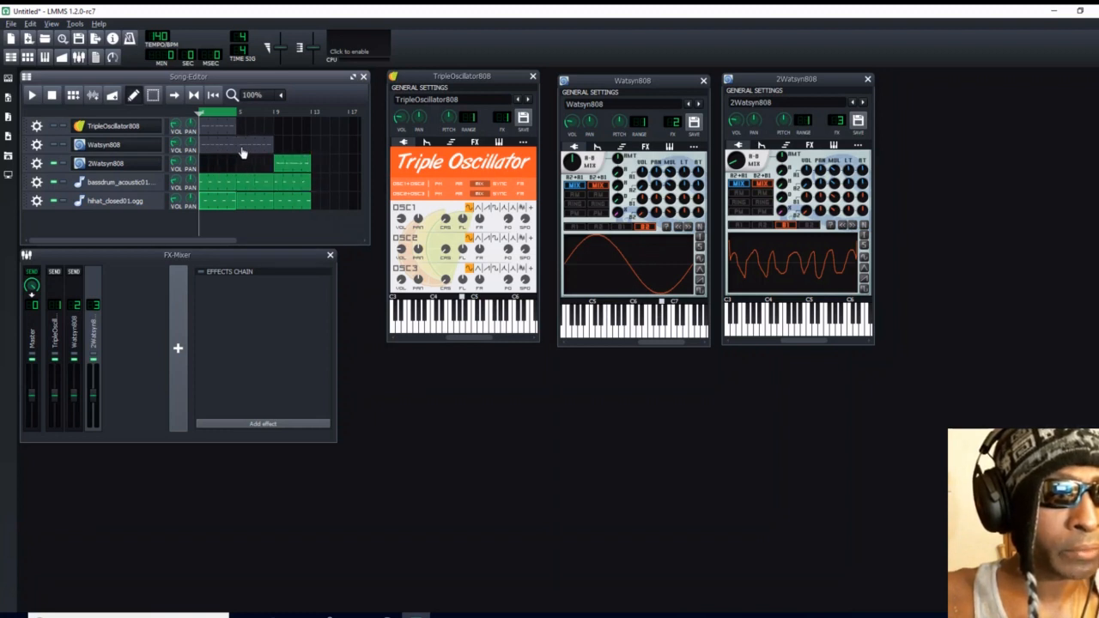
{"action": "right_click", "coordinate": [248, 149]}
{"action": "left_click", "coordinate": [213, 151]}
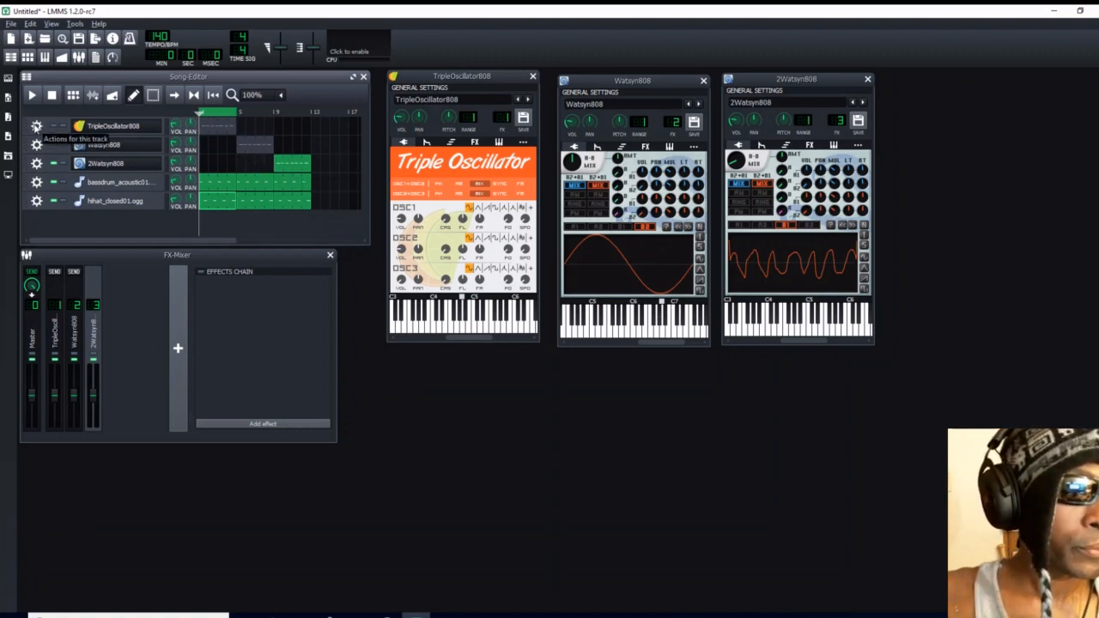
- Unmute the TripleOscillator808 and Watsyn808 tracks and extend the loop region to bar 13
{"action": "left_click", "coordinate": [53, 128]}
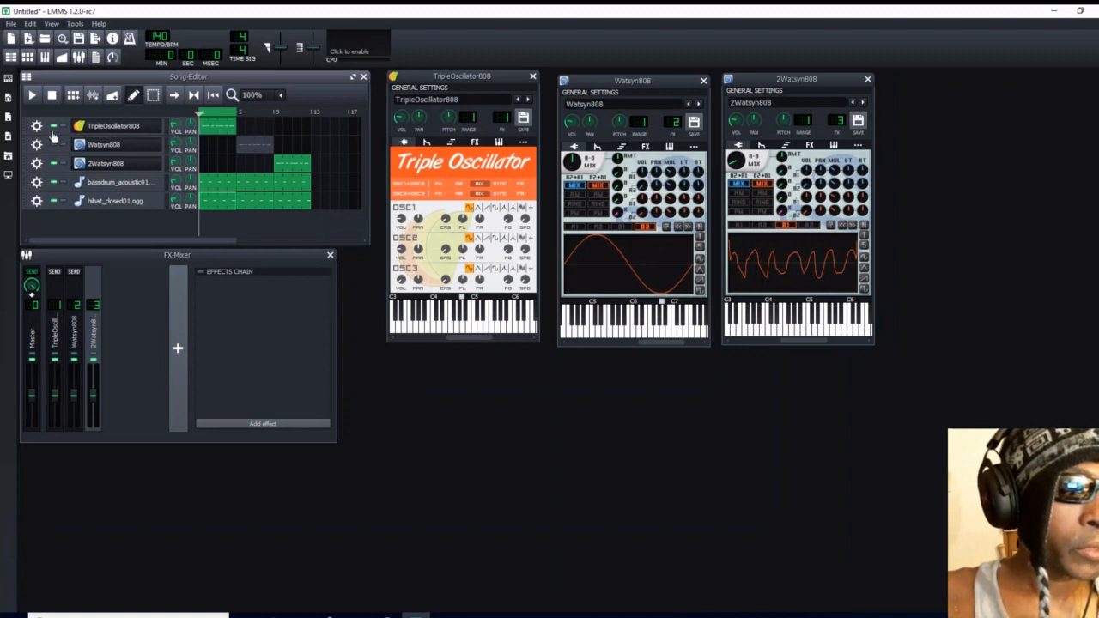
{"action": "left_click", "coordinate": [55, 145]}
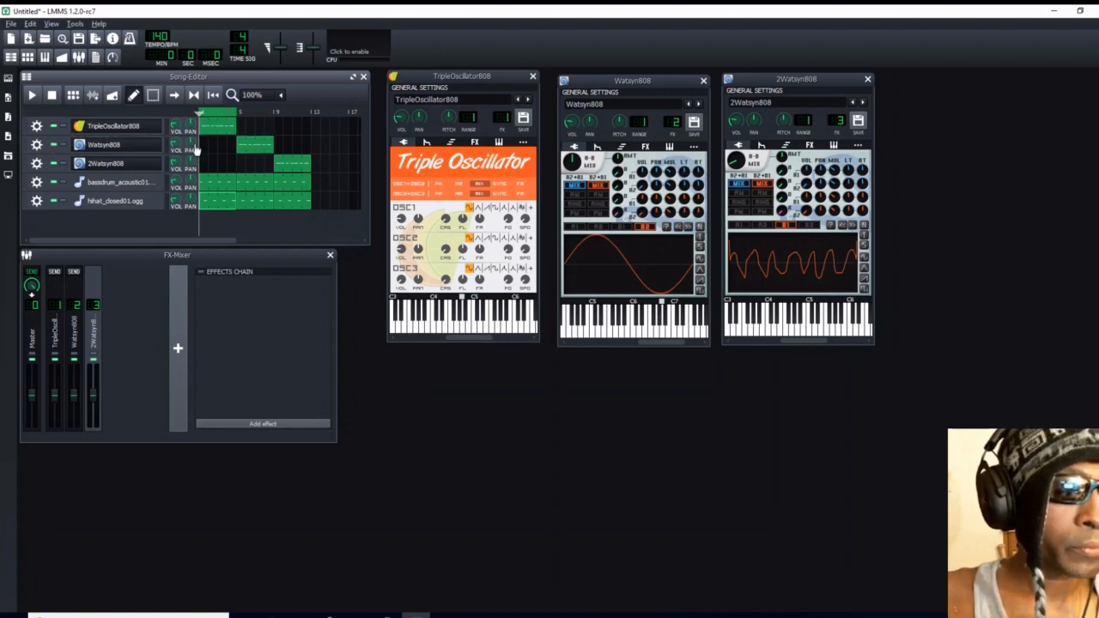
{"action": "right_click", "coordinate": [310, 109]}
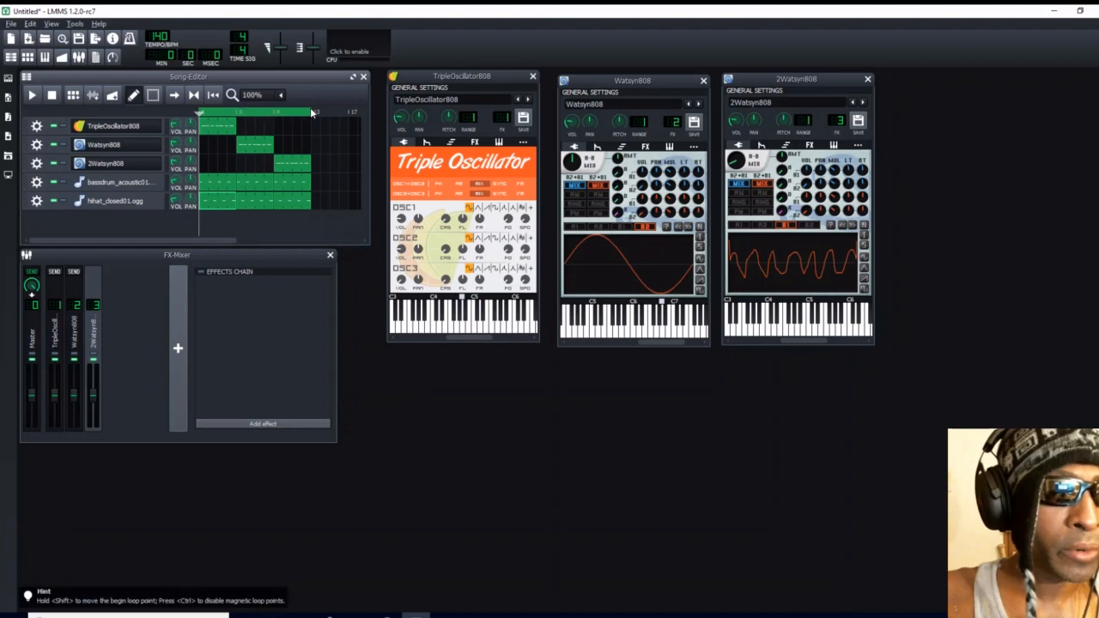
- Play the full arrangement to compare the three 808 sounds, checking the TripleOscillator808 instrument volume, and stop playback
{"action": "left_click", "coordinate": [31, 96]}
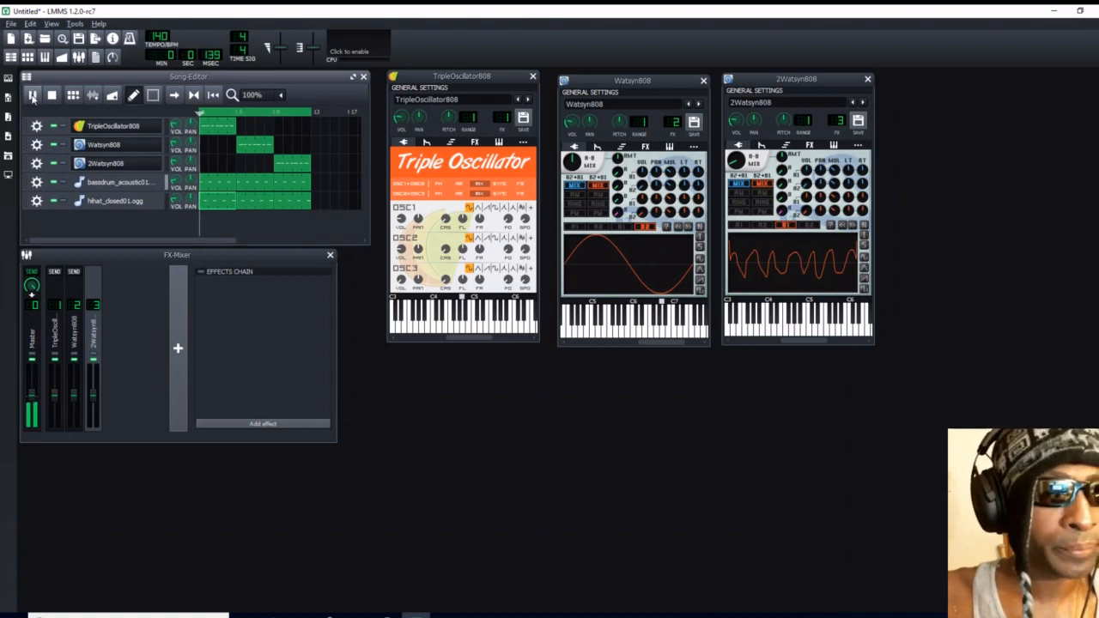
{"action": "double_click", "coordinate": [397, 119]}
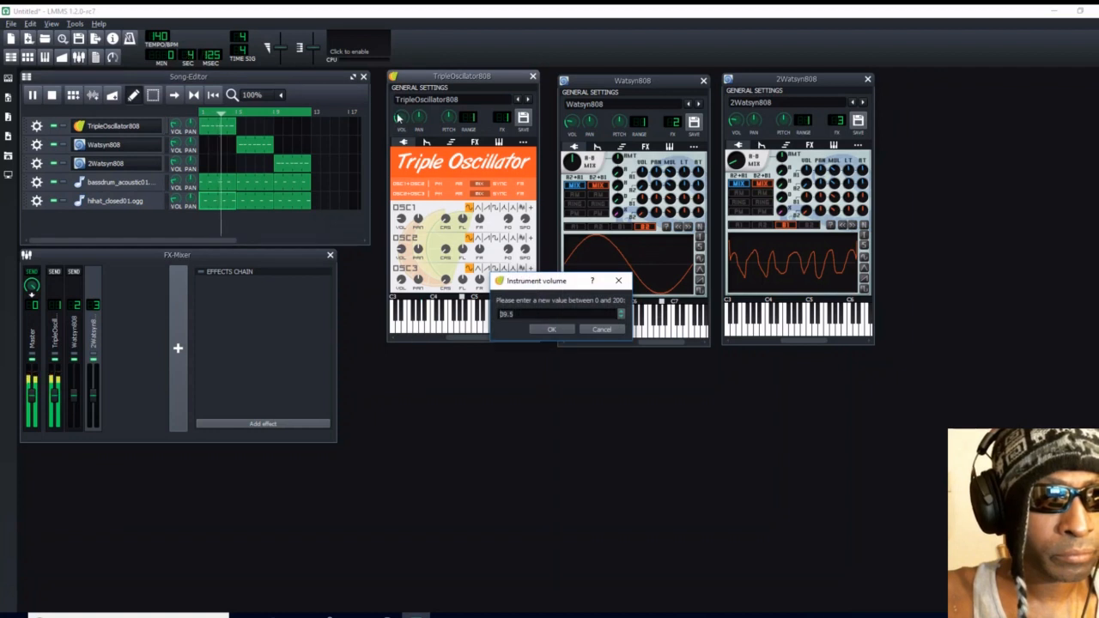
{"action": "left_click", "coordinate": [548, 329]}
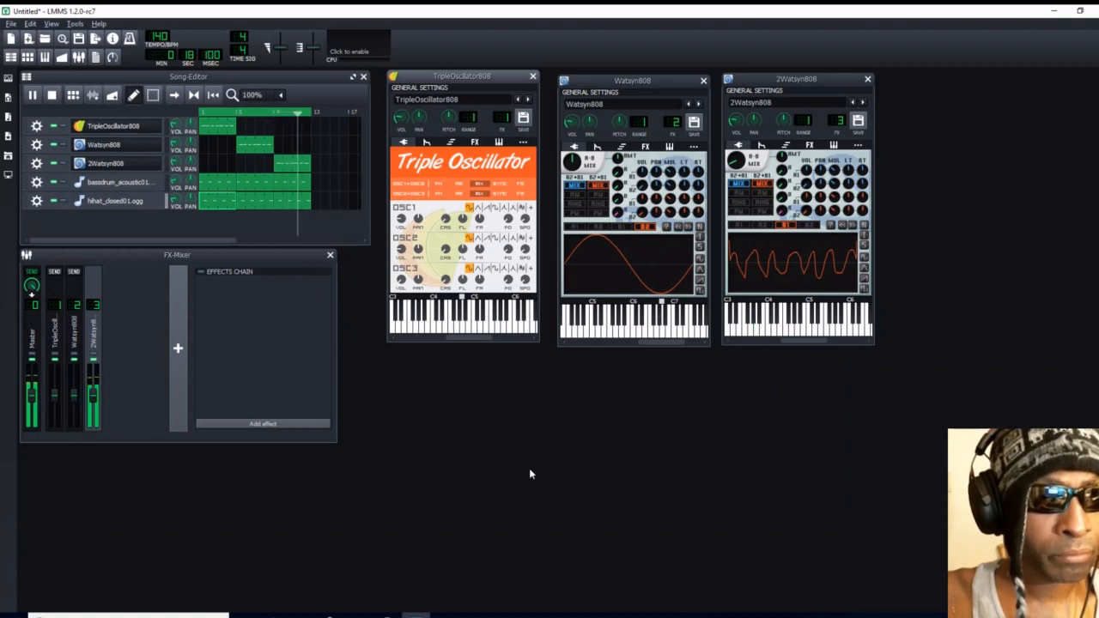
{"action": "left_click", "coordinate": [52, 95]}
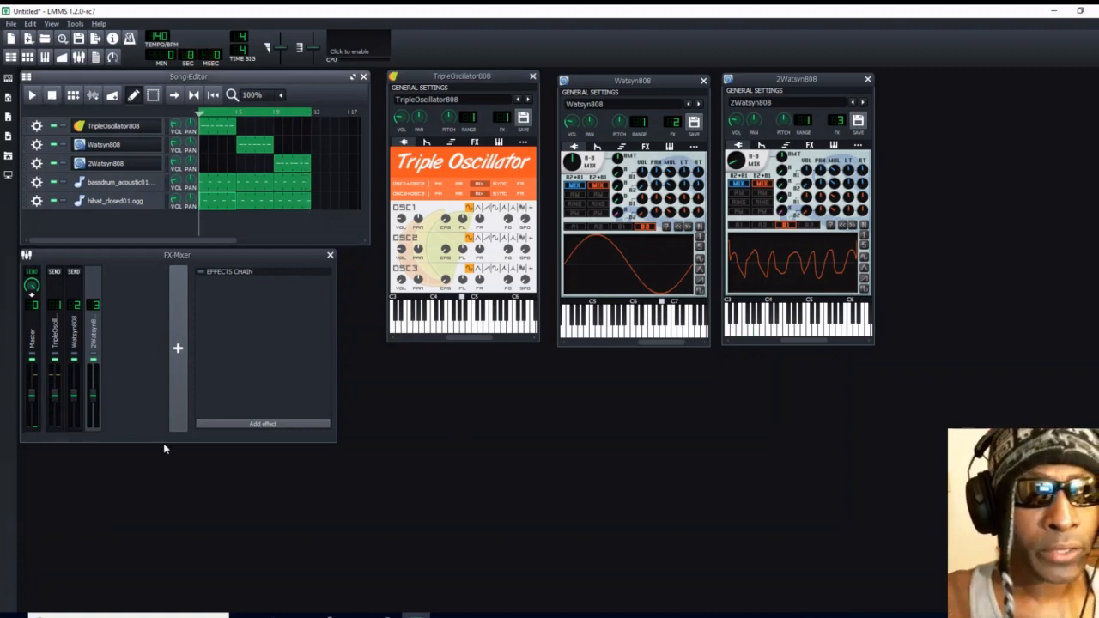